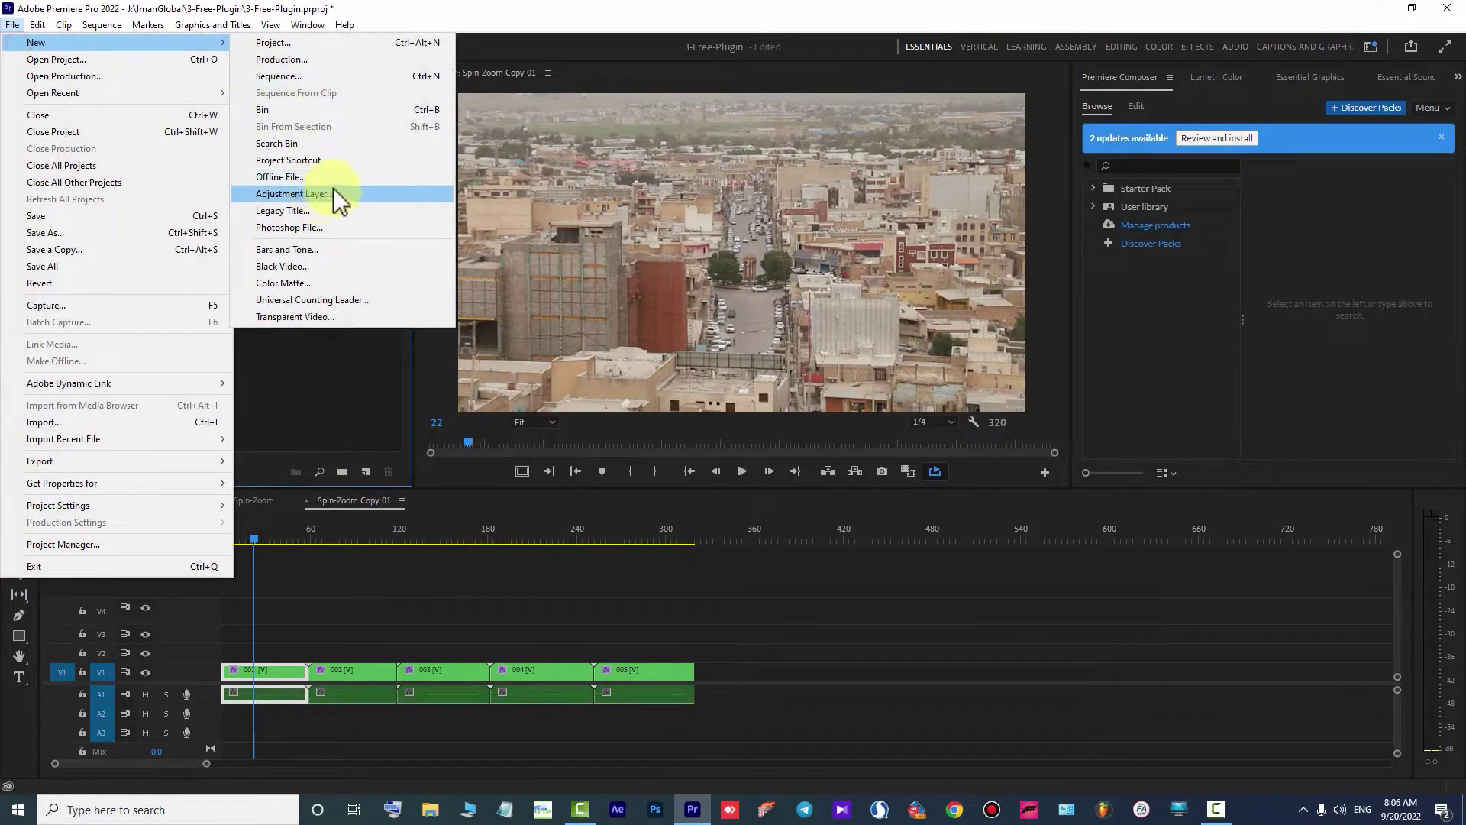
Create an adjustment layer with the default video settings and place it on V2 at the start of the sequence.
left_click(343, 200)
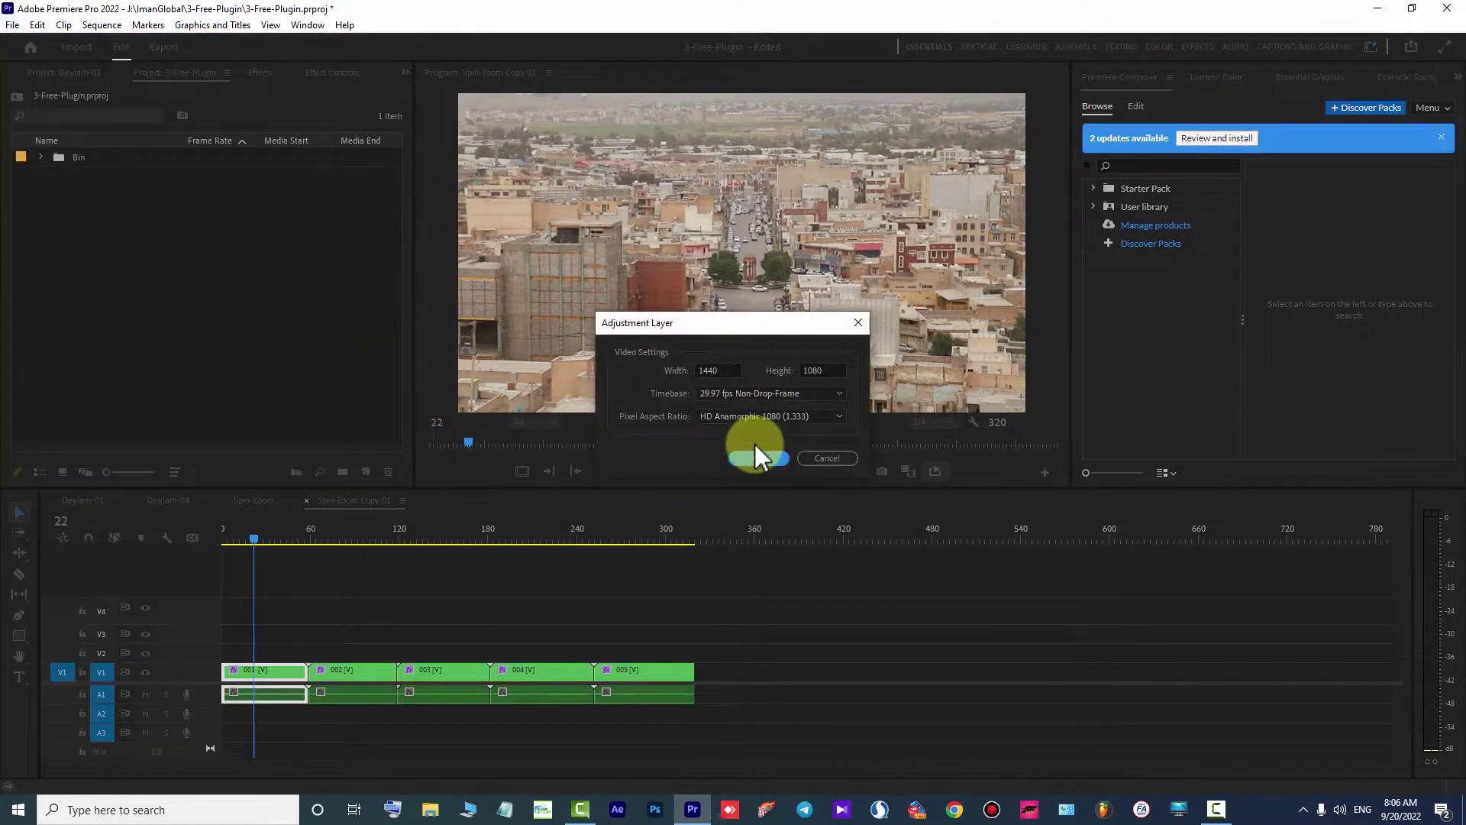
left_click(773, 459)
left_click_drag(57, 157, 217, 653)
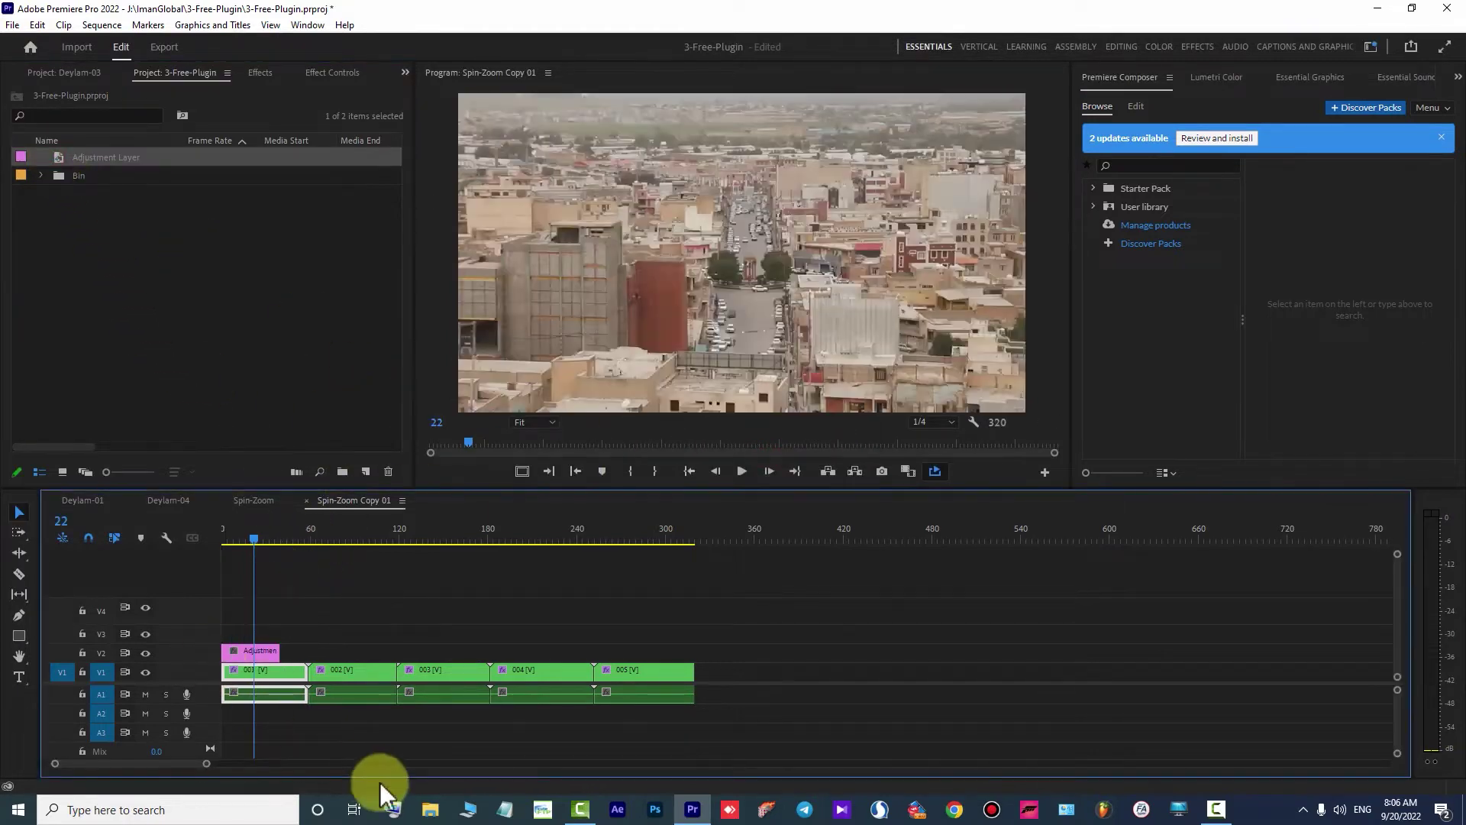
Trim the end of the V2 adjustment layer to frame 22 and place the playhead at frame 11.
left_click_drag(210, 764, 107, 764)
left_click_drag(493, 653, 369, 651)
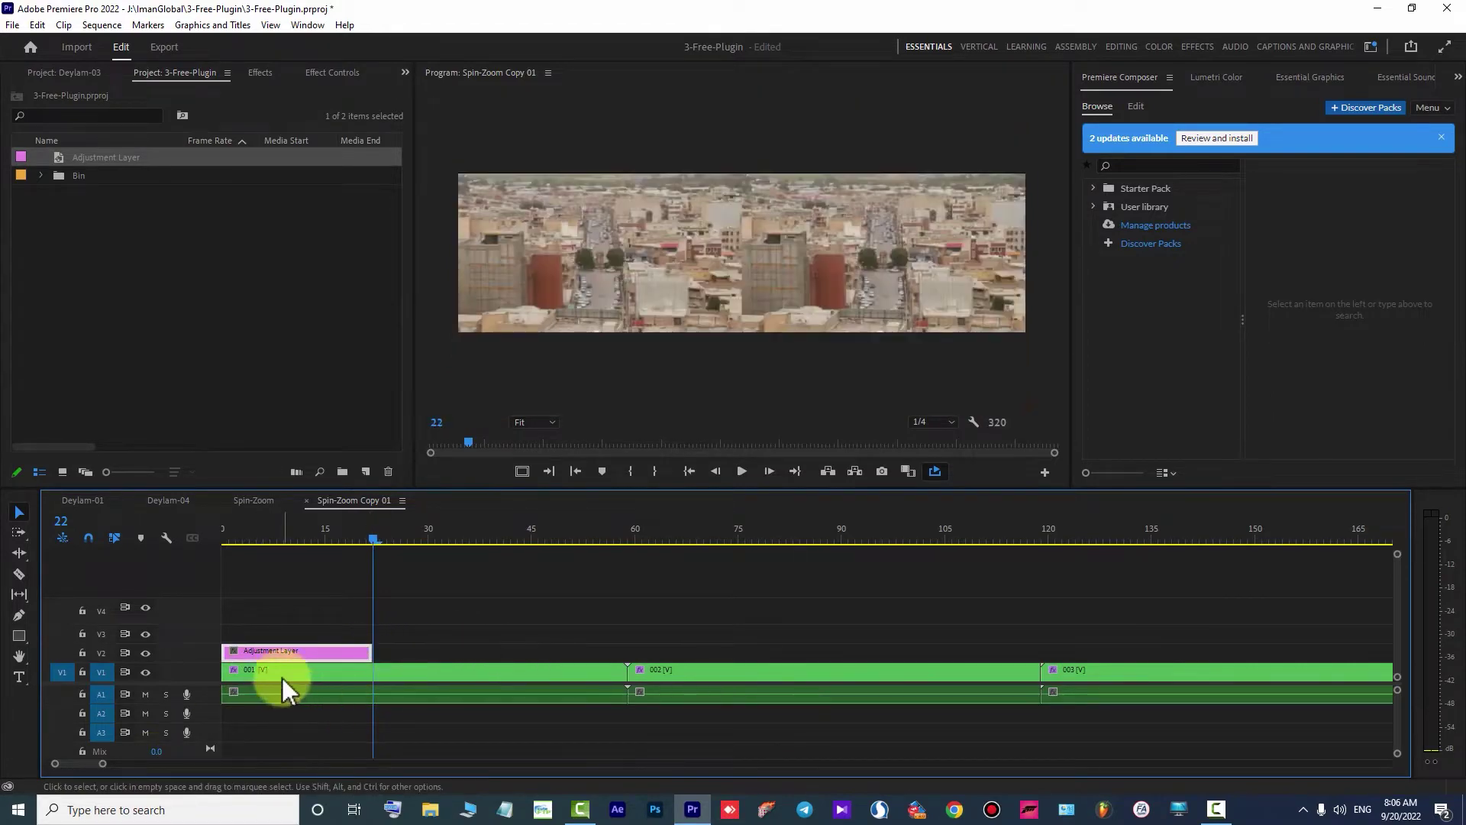
left_click(311, 528)
left_click_drag(310, 528, 298, 529)
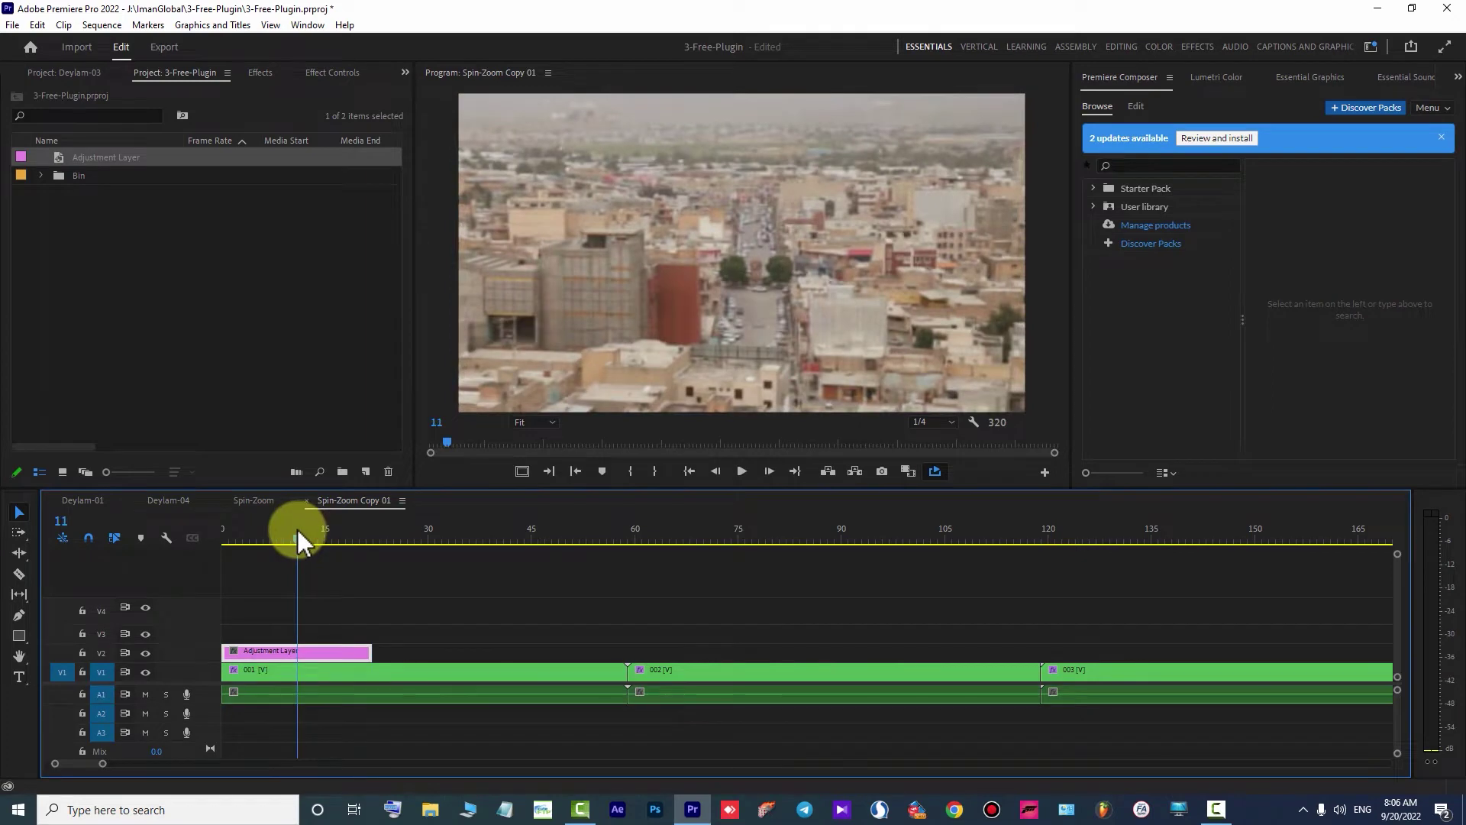
Add a second adjustment layer on V3 from the sequence start to frame 22, and trim the V2 layer's start to frame 11.
left_click_drag(59, 158, 221, 640)
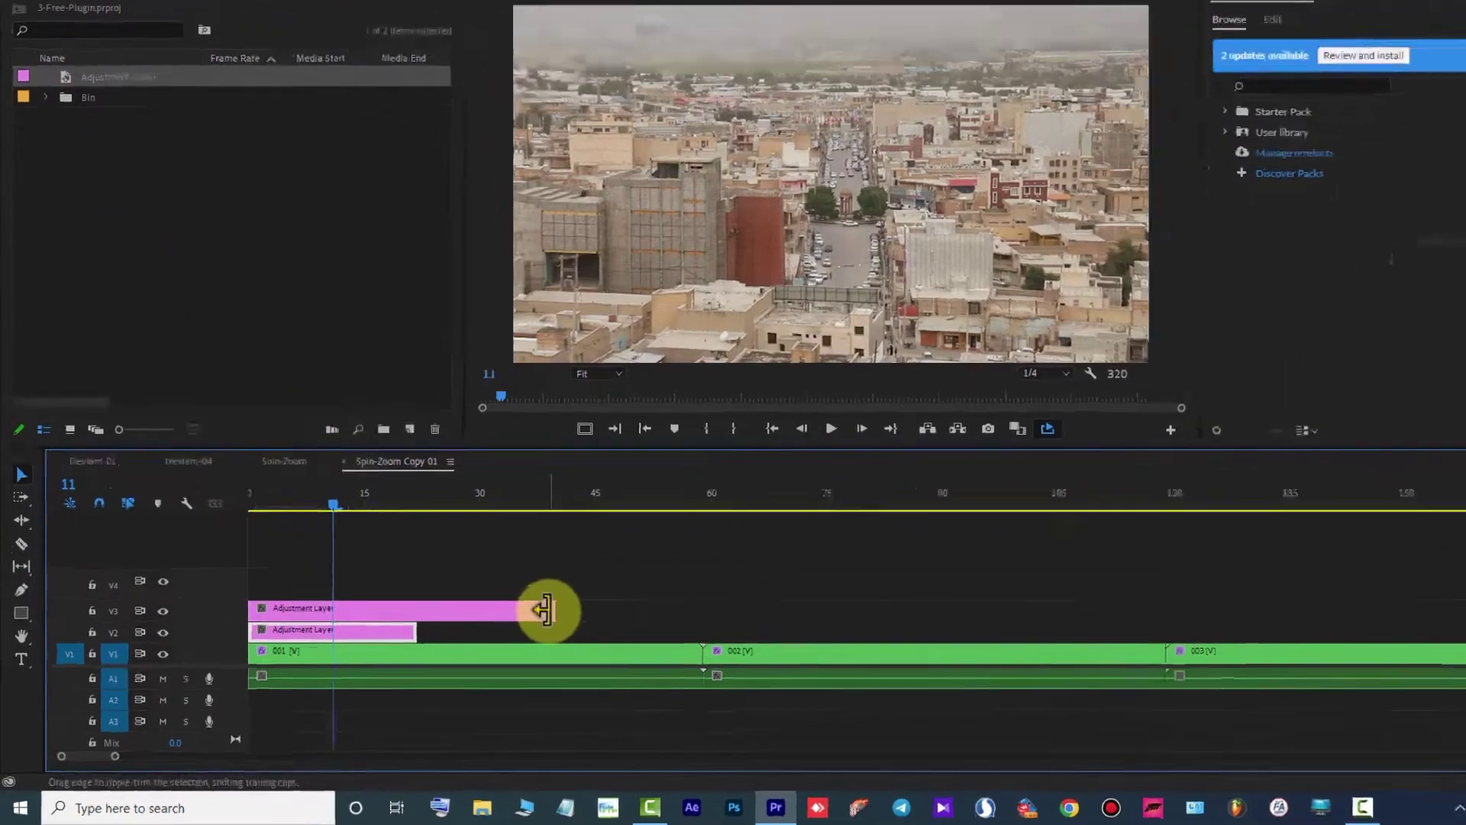
left_click_drag(493, 634, 399, 636)
left_click_drag(688, 504, 621, 501)
left_click(579, 532)
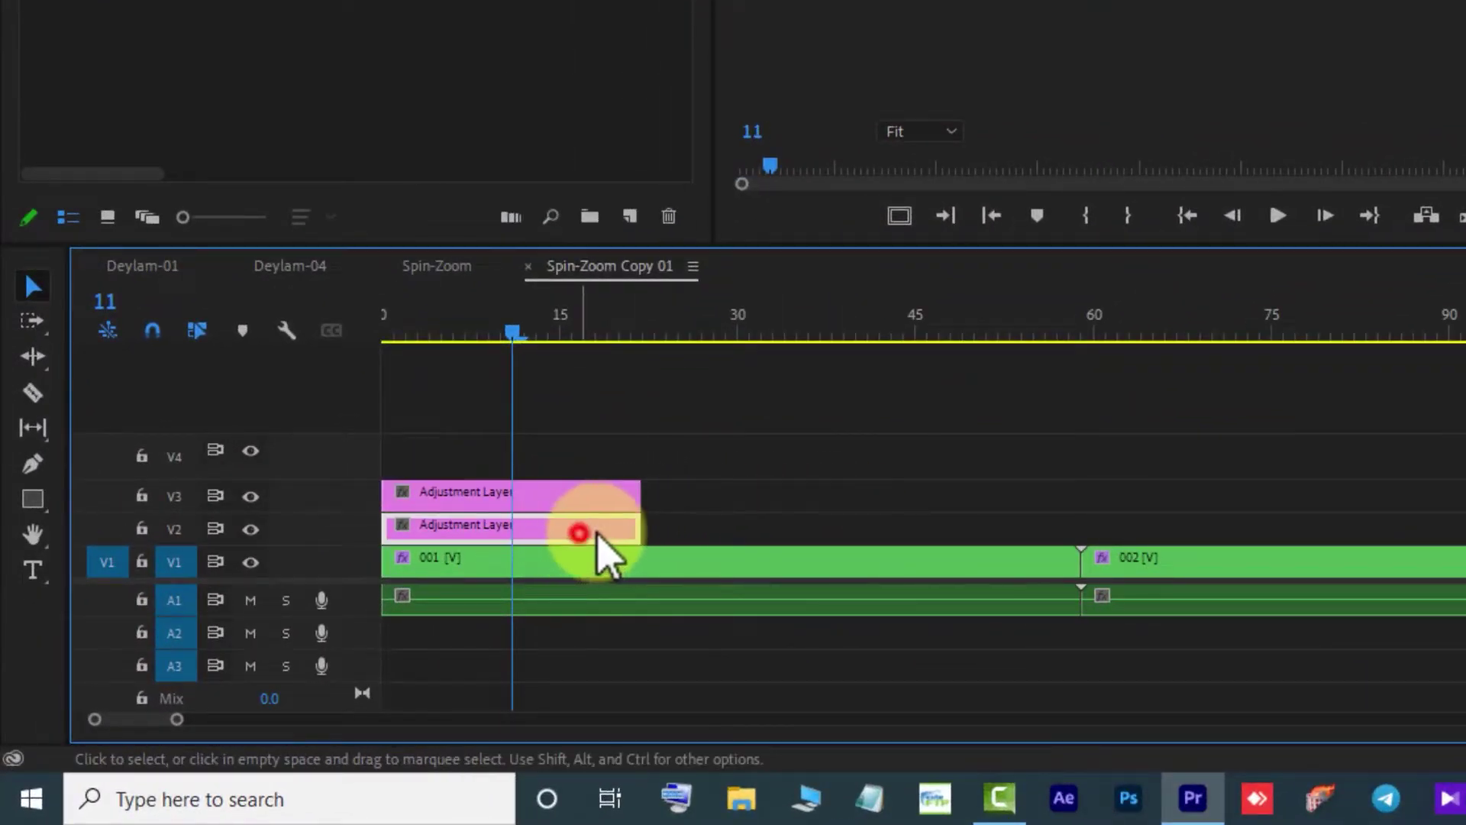
left_click_drag(380, 530, 512, 531)
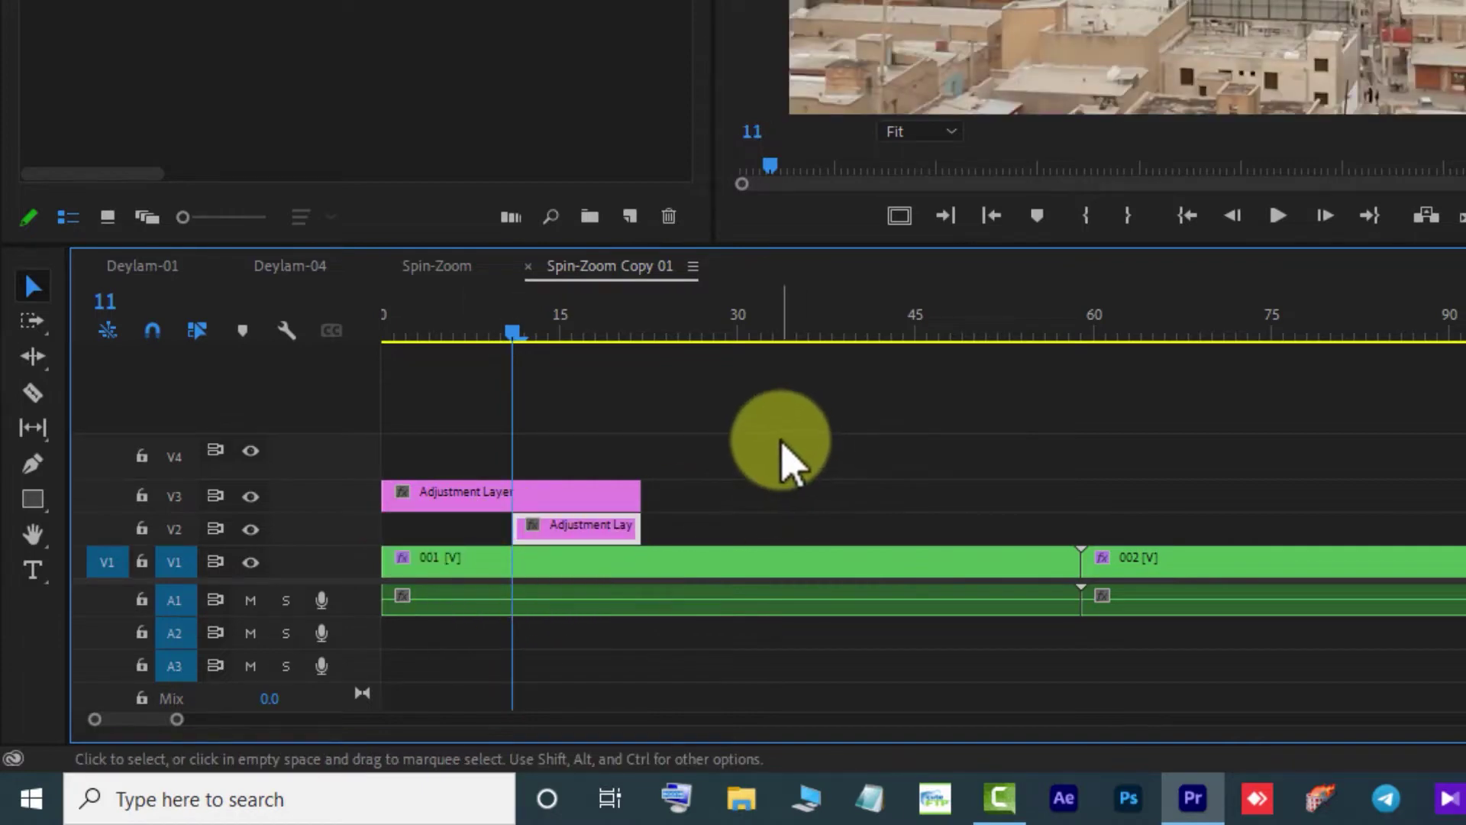
Move both adjustment layers together so the V2 layer starts at the cut between clips 001 and 002.
left_click_drag(1024, 330, 1096, 337)
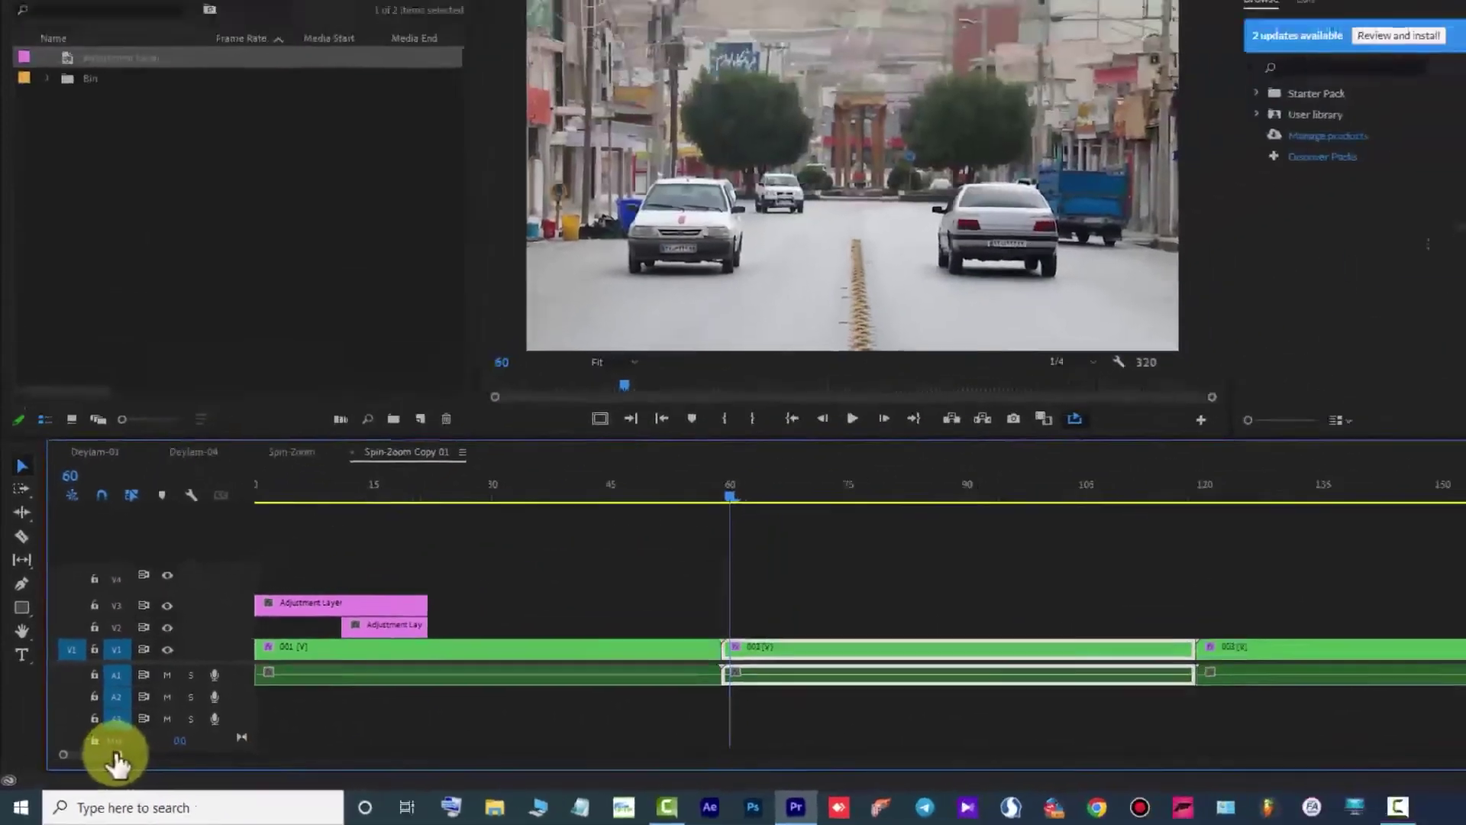
left_click_drag(152, 734, 172, 734)
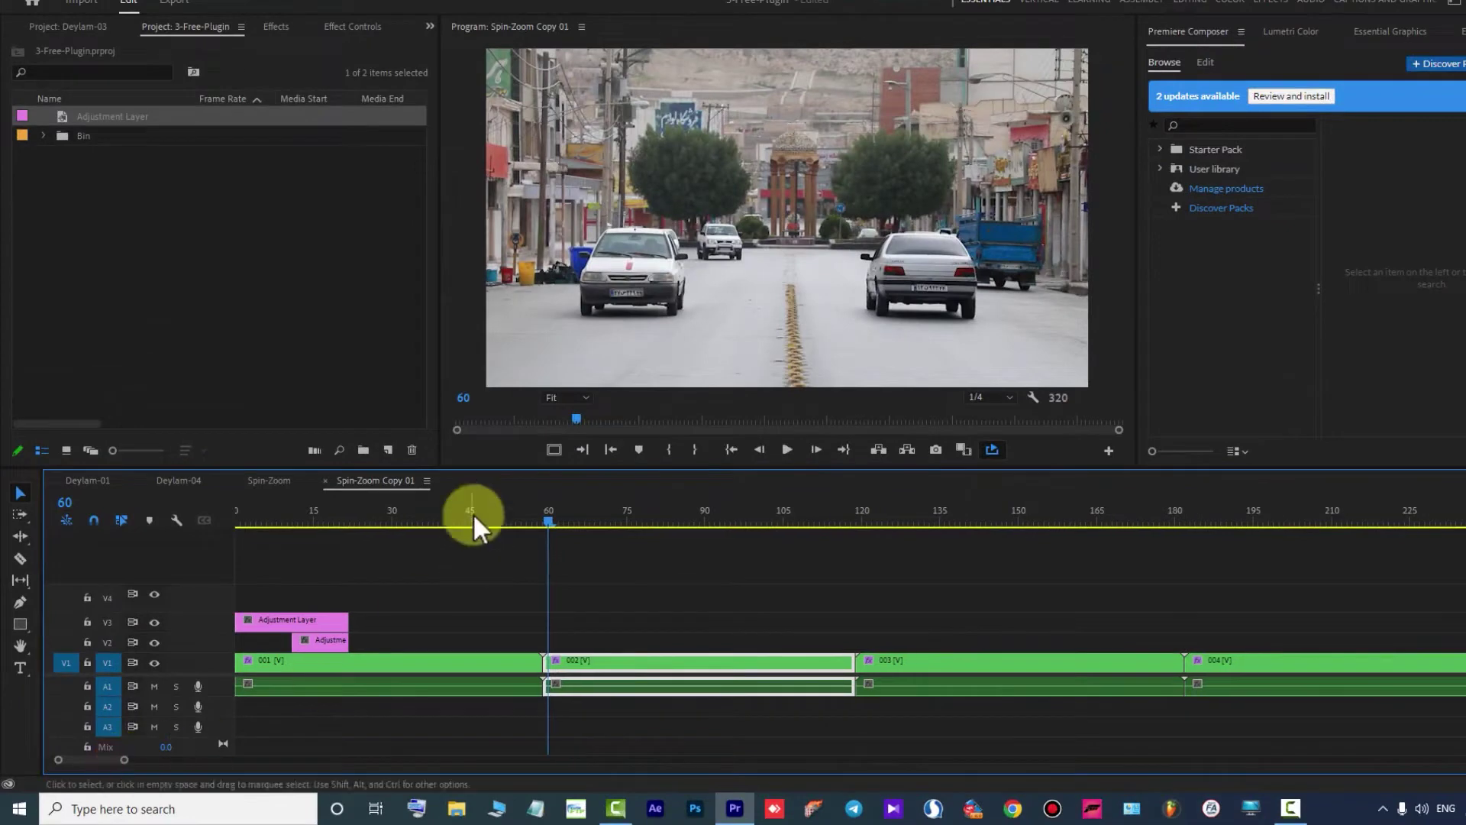
left_click(751, 406)
mouse_move(537, 521)
left_mouse_down()
mouse_move(517, 522)
mouse_move(567, 522)
mouse_move(535, 523)
left_mouse_up()
left_click_drag(383, 615, 329, 642)
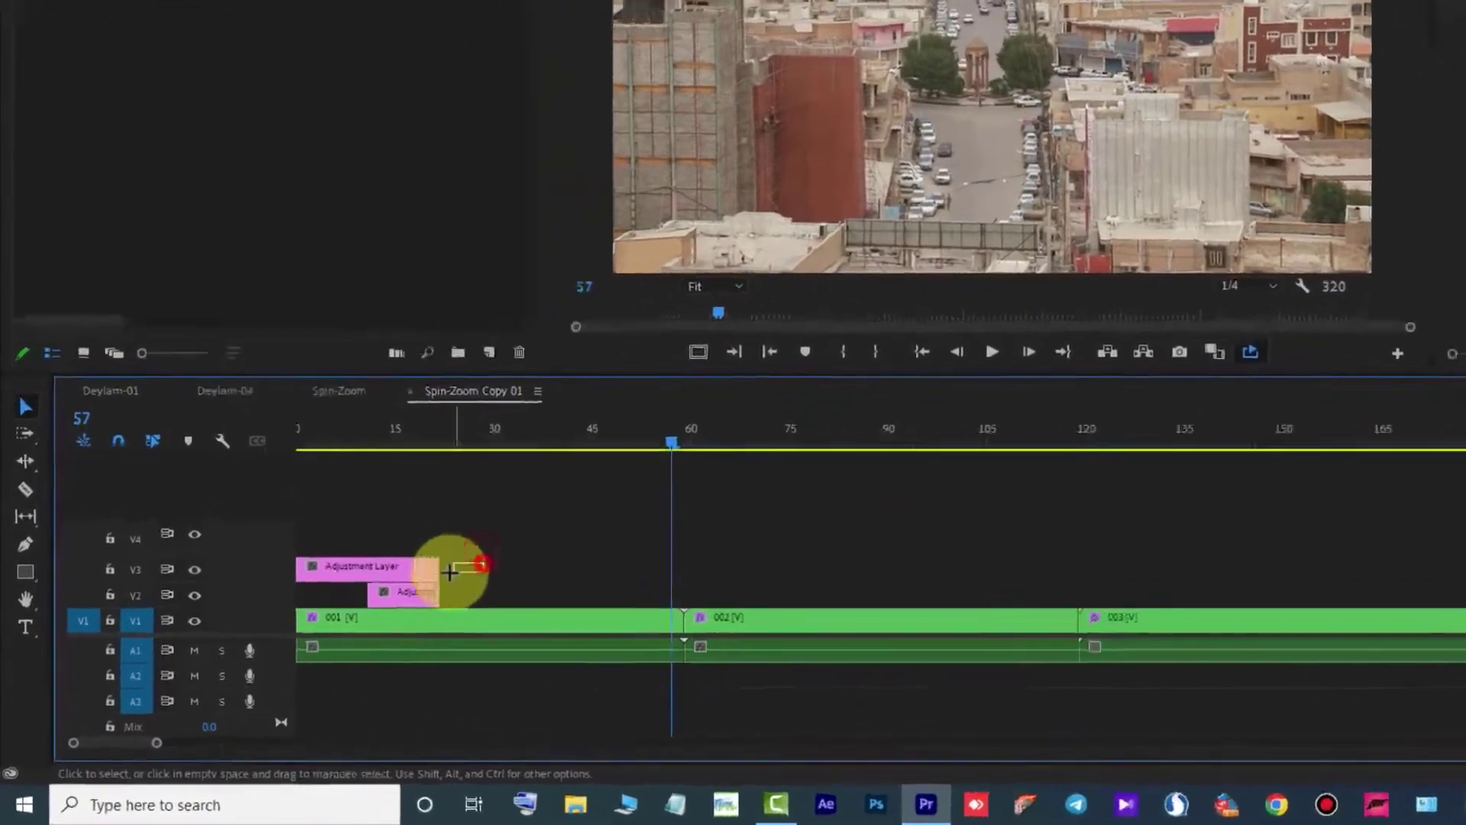
left_click_drag(501, 546, 885, 525)
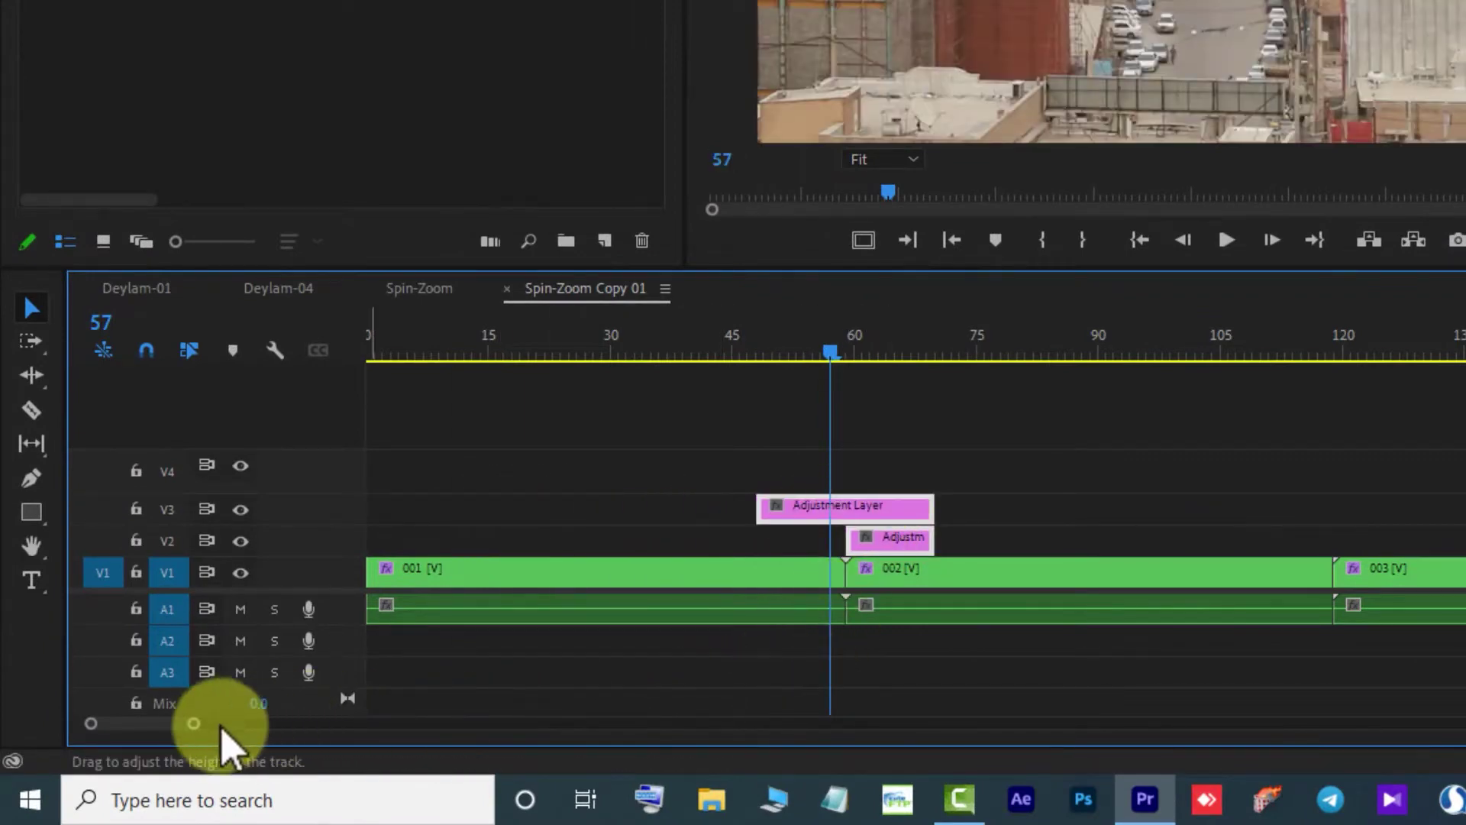
mouse_move(195, 733)
left_mouse_down()
mouse_move(206, 726)
mouse_move(180, 726)
left_mouse_up()
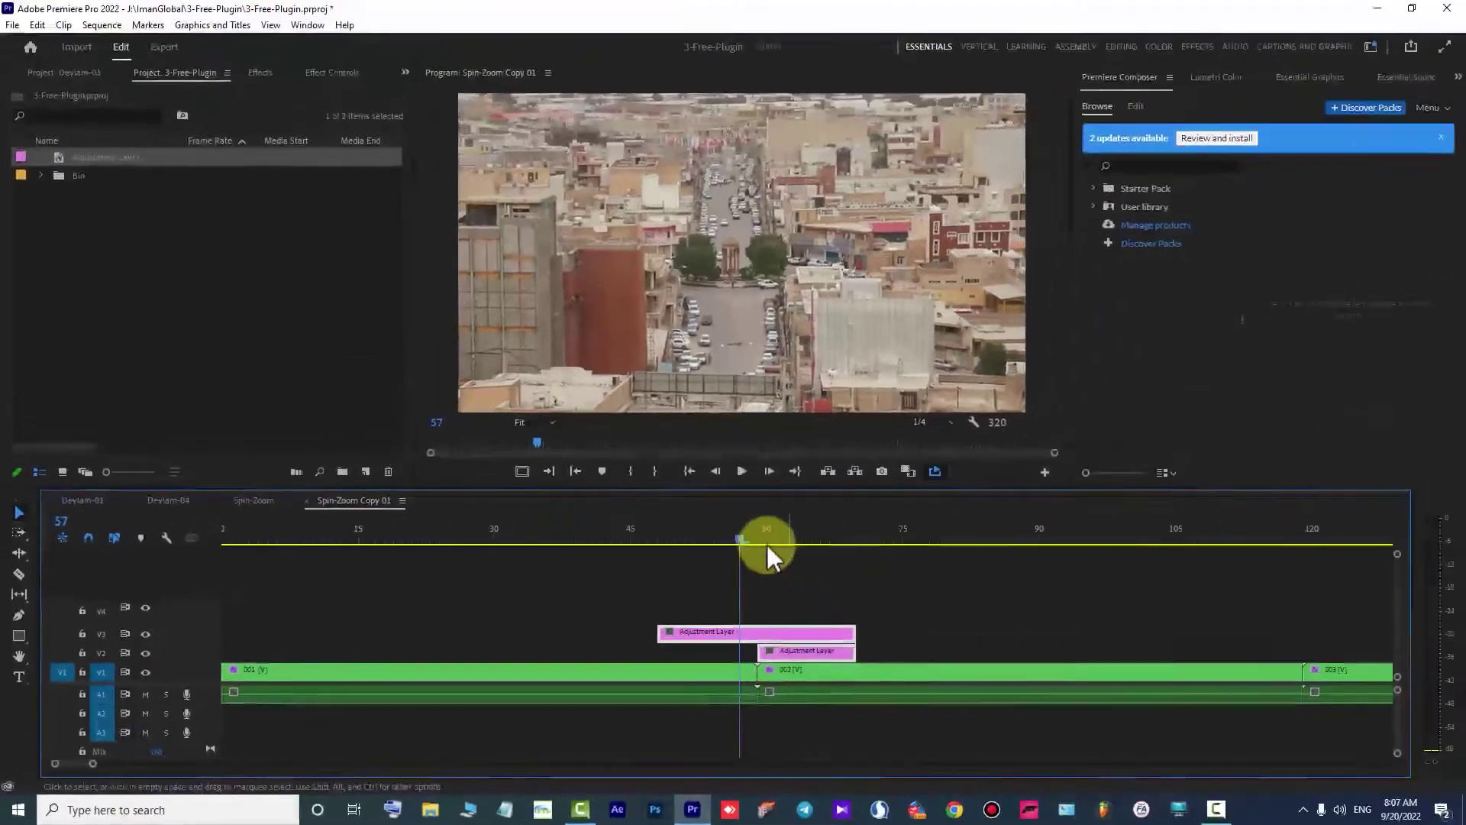
left_click_drag(767, 543, 922, 545)
Apply the Replicate effect from the Stylize video effects to the V2 adjustment layer.
left_click(881, 635)
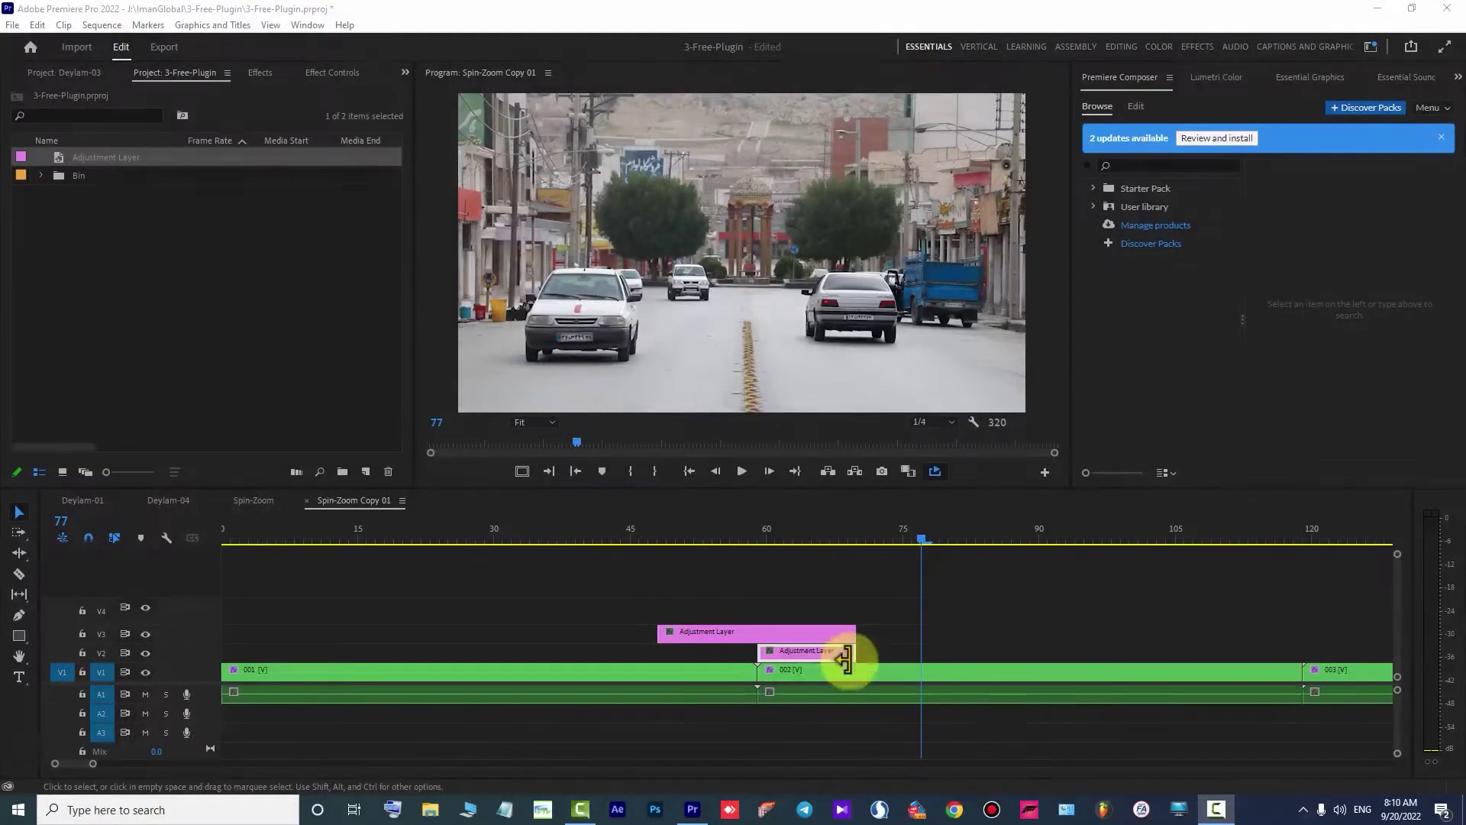
left_click_drag(844, 661, 829, 661)
left_click(262, 72)
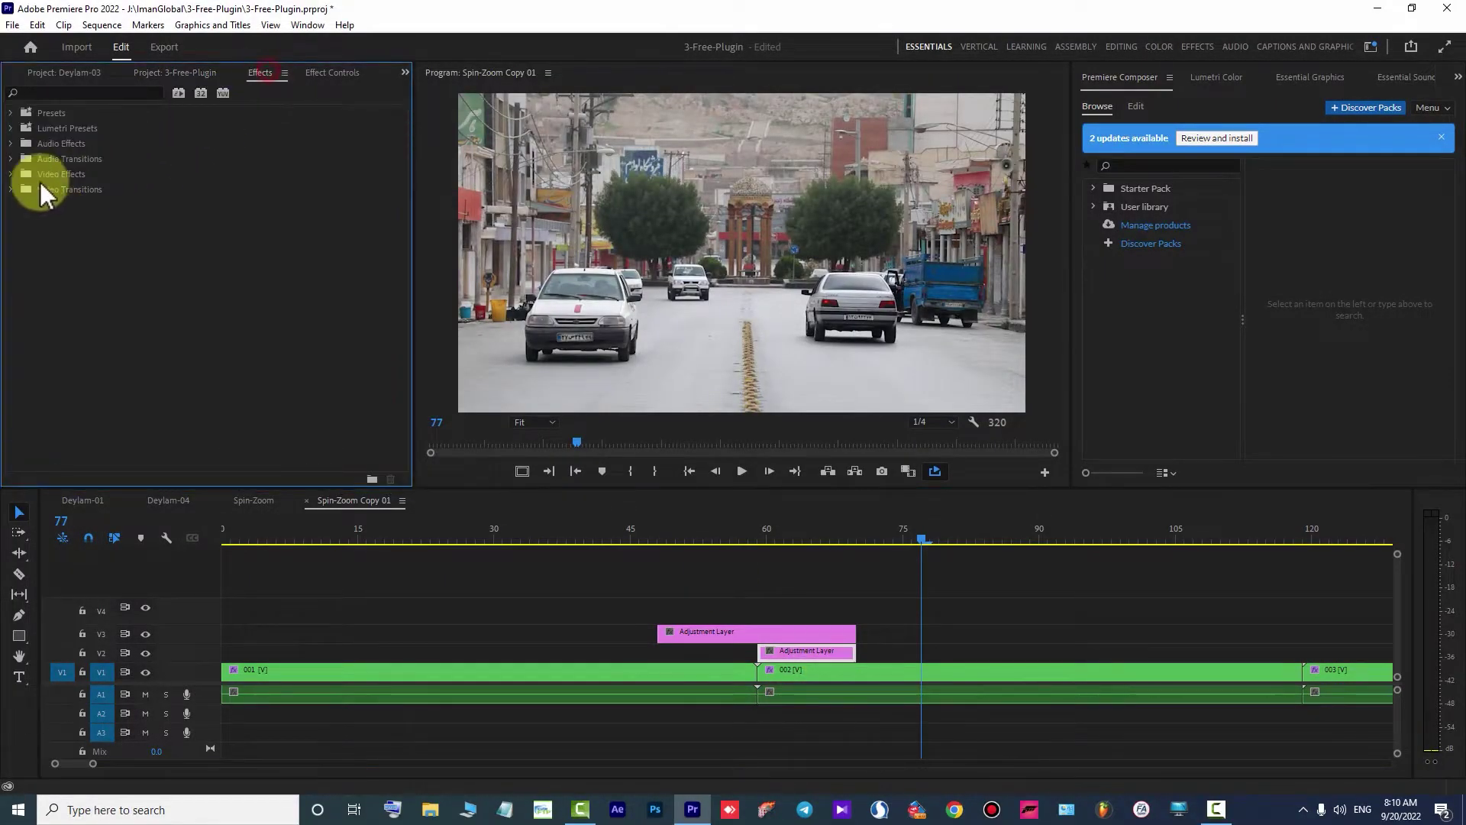
left_click(13, 174)
scroll(177, 363, "down", 3)
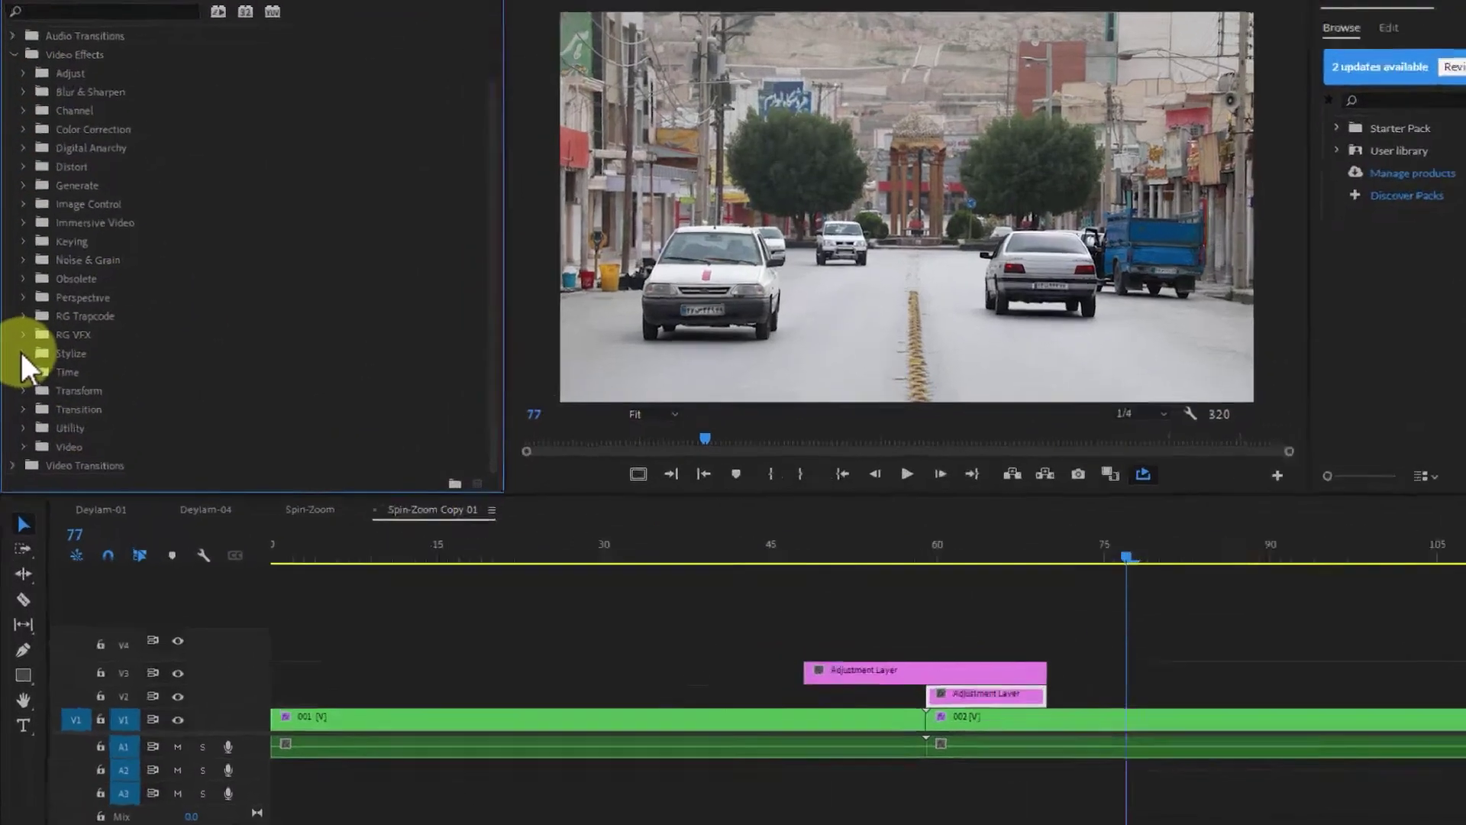
left_click(29, 372)
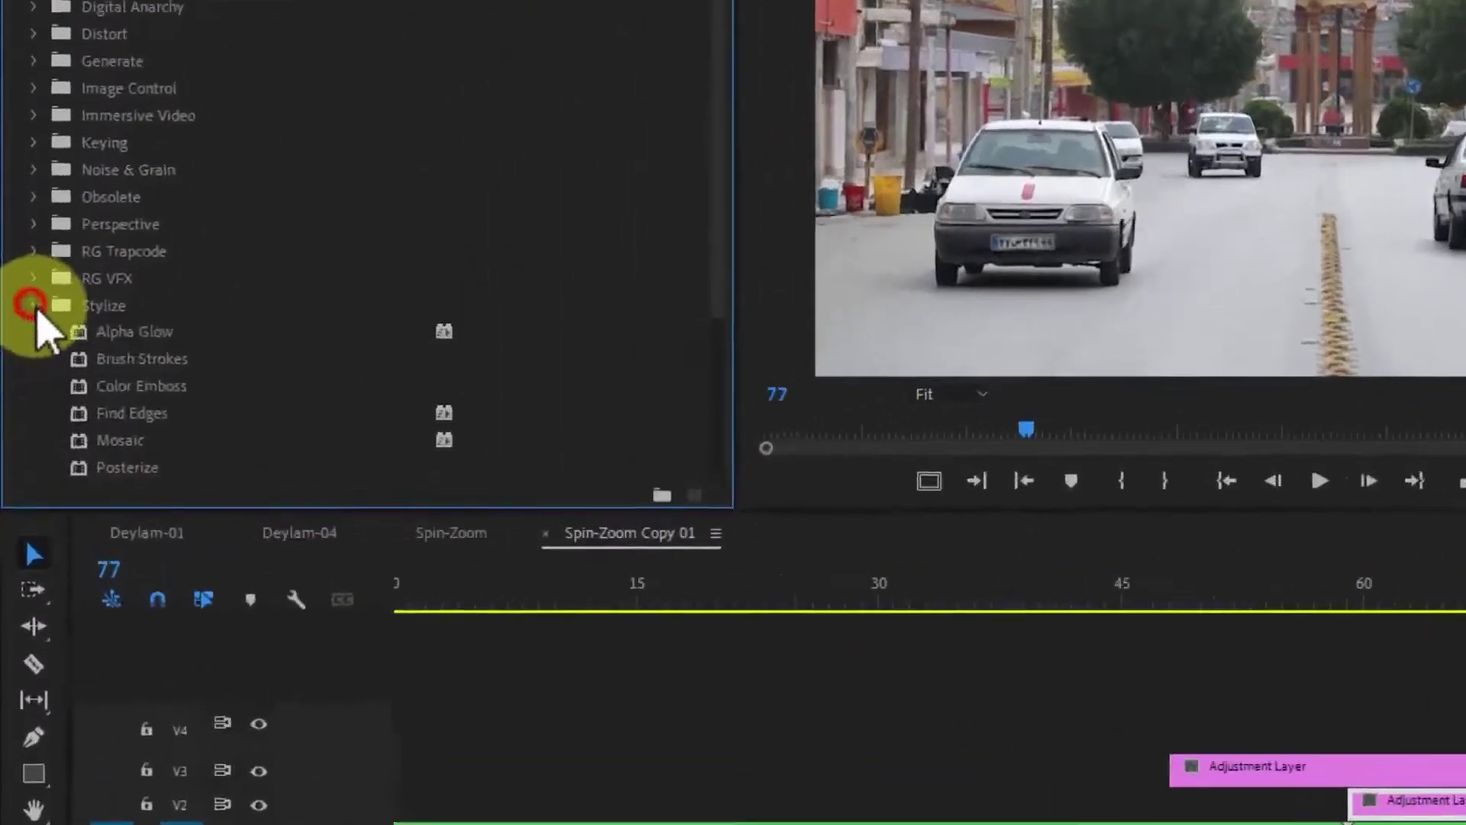
left_click(145, 340)
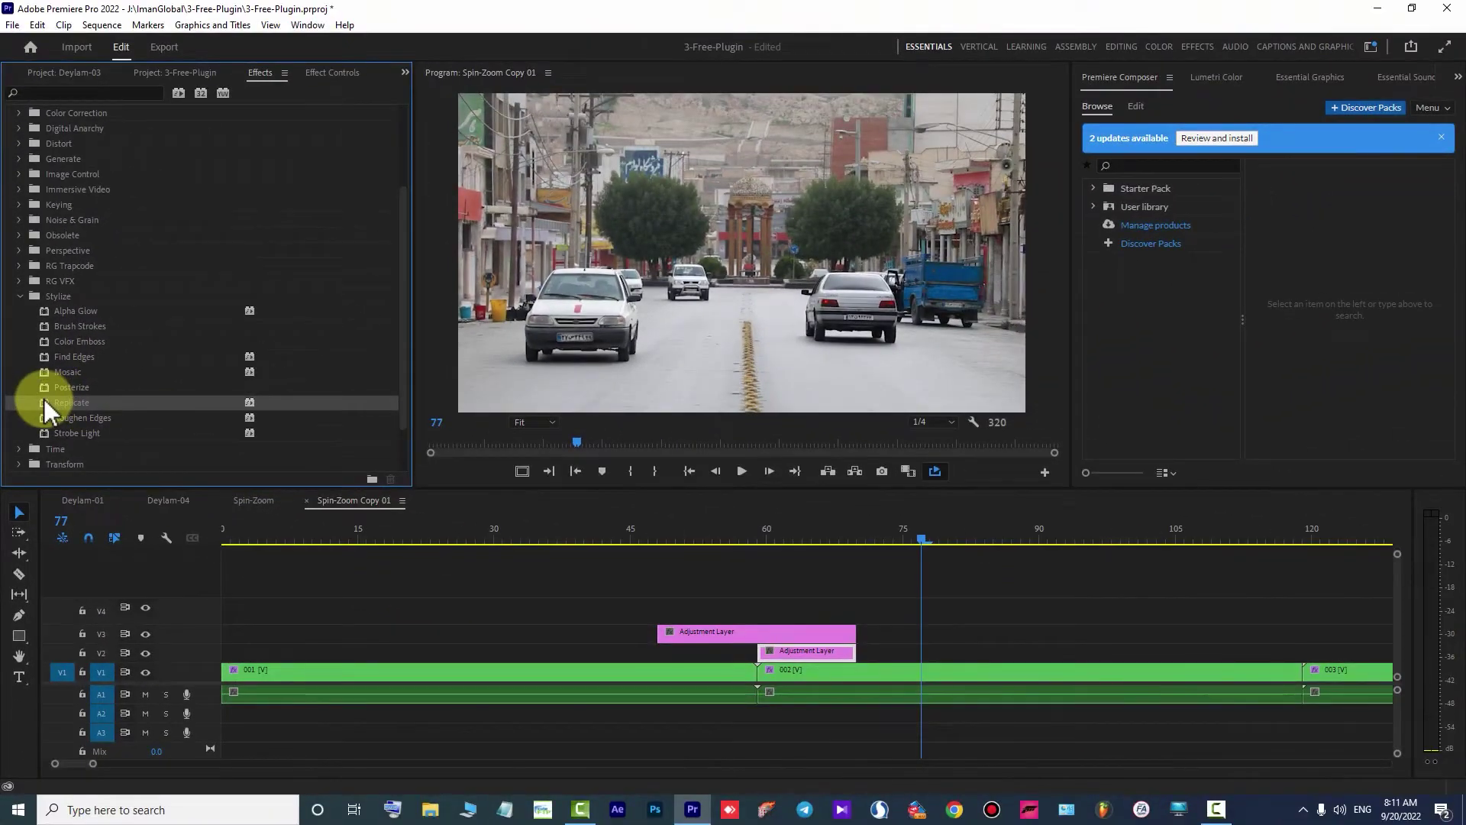
left_click_drag(97, 349, 151, 373)
left_click_drag(80, 410, 796, 655)
Set the Replicate count of the V2 adjustment layer to 5, previewing the result at frame 66.
left_click(330, 71)
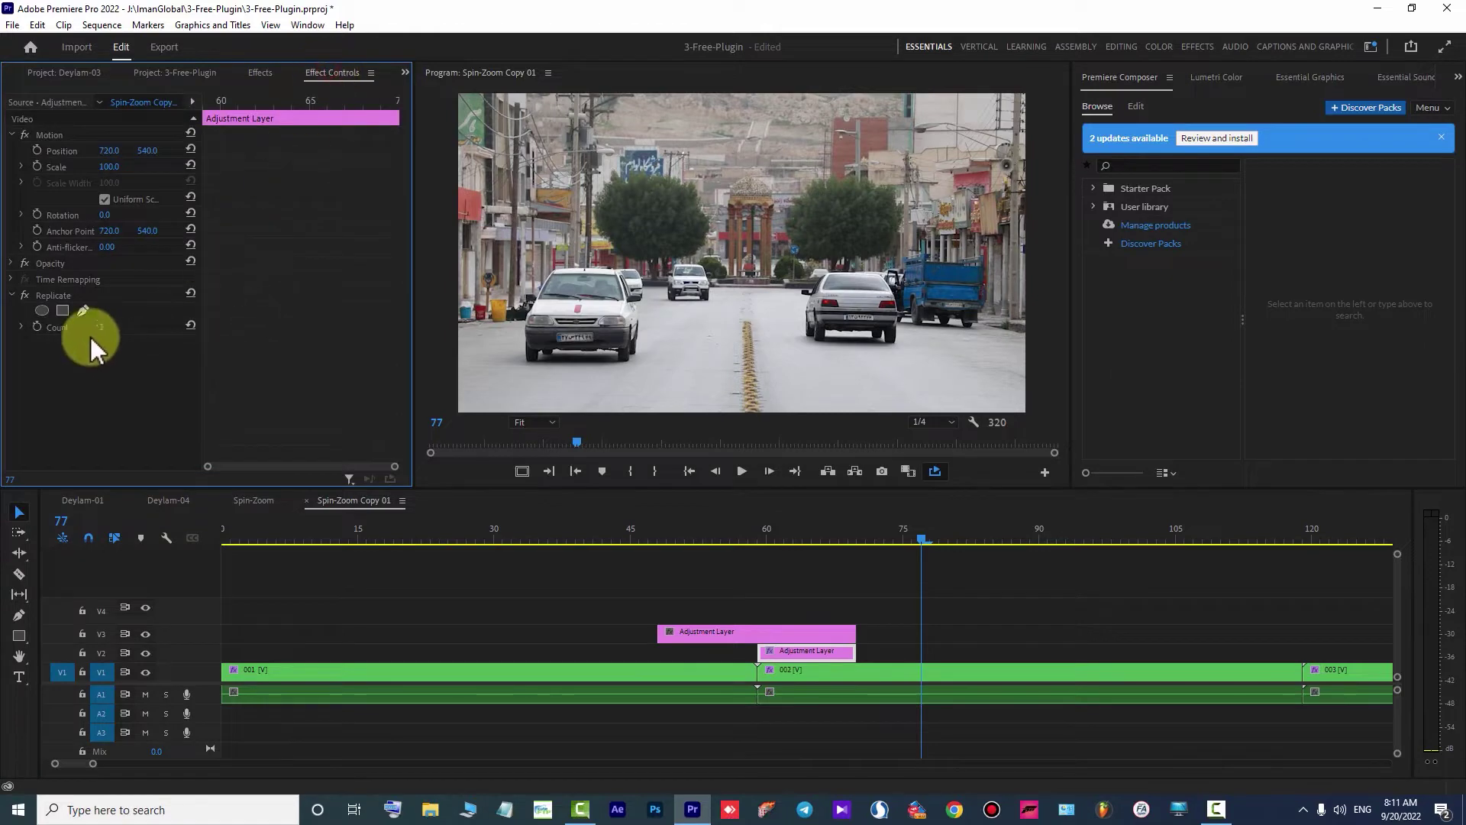
left_click(822, 533)
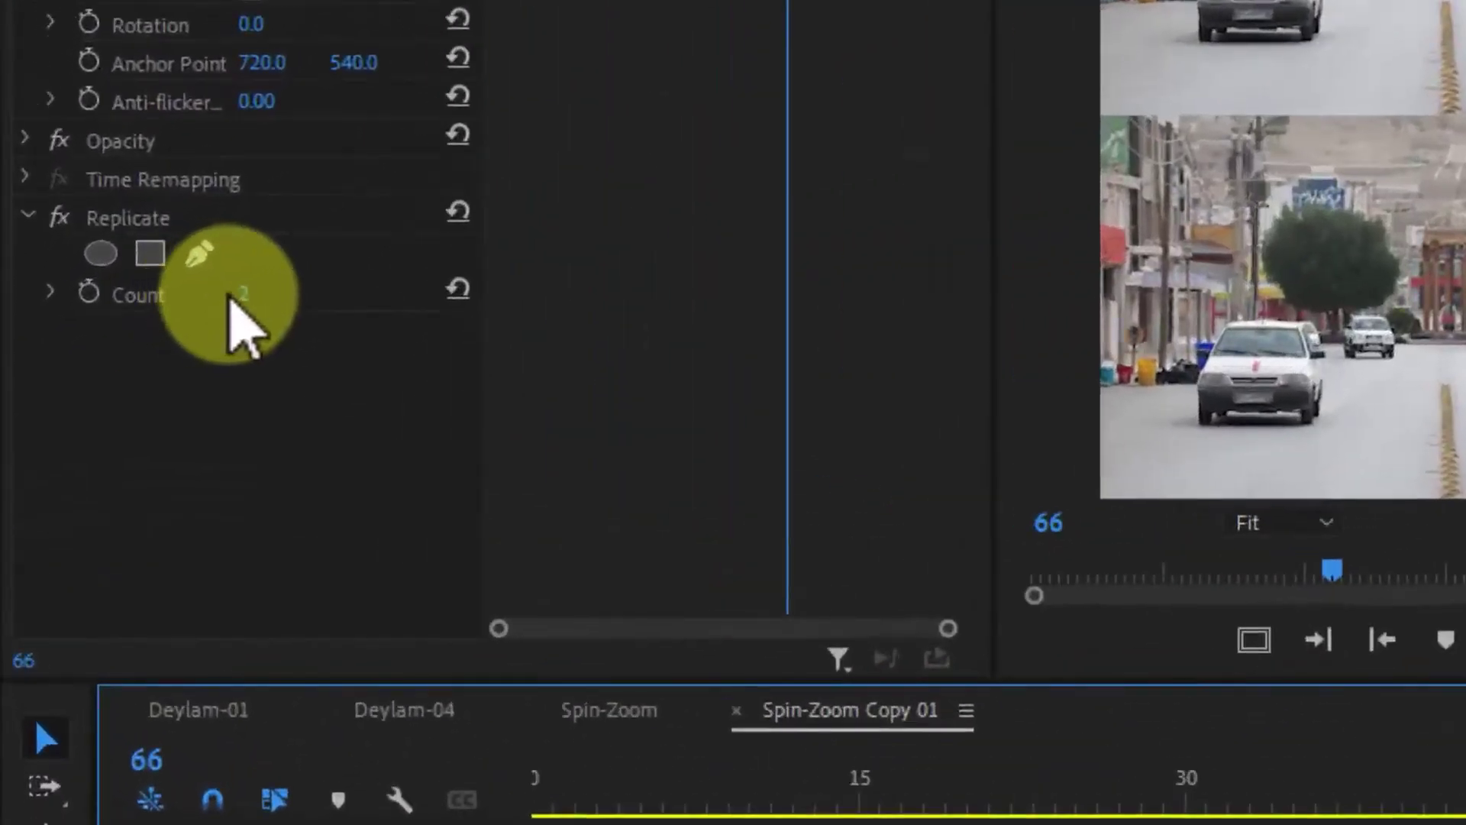
left_click(255, 294)
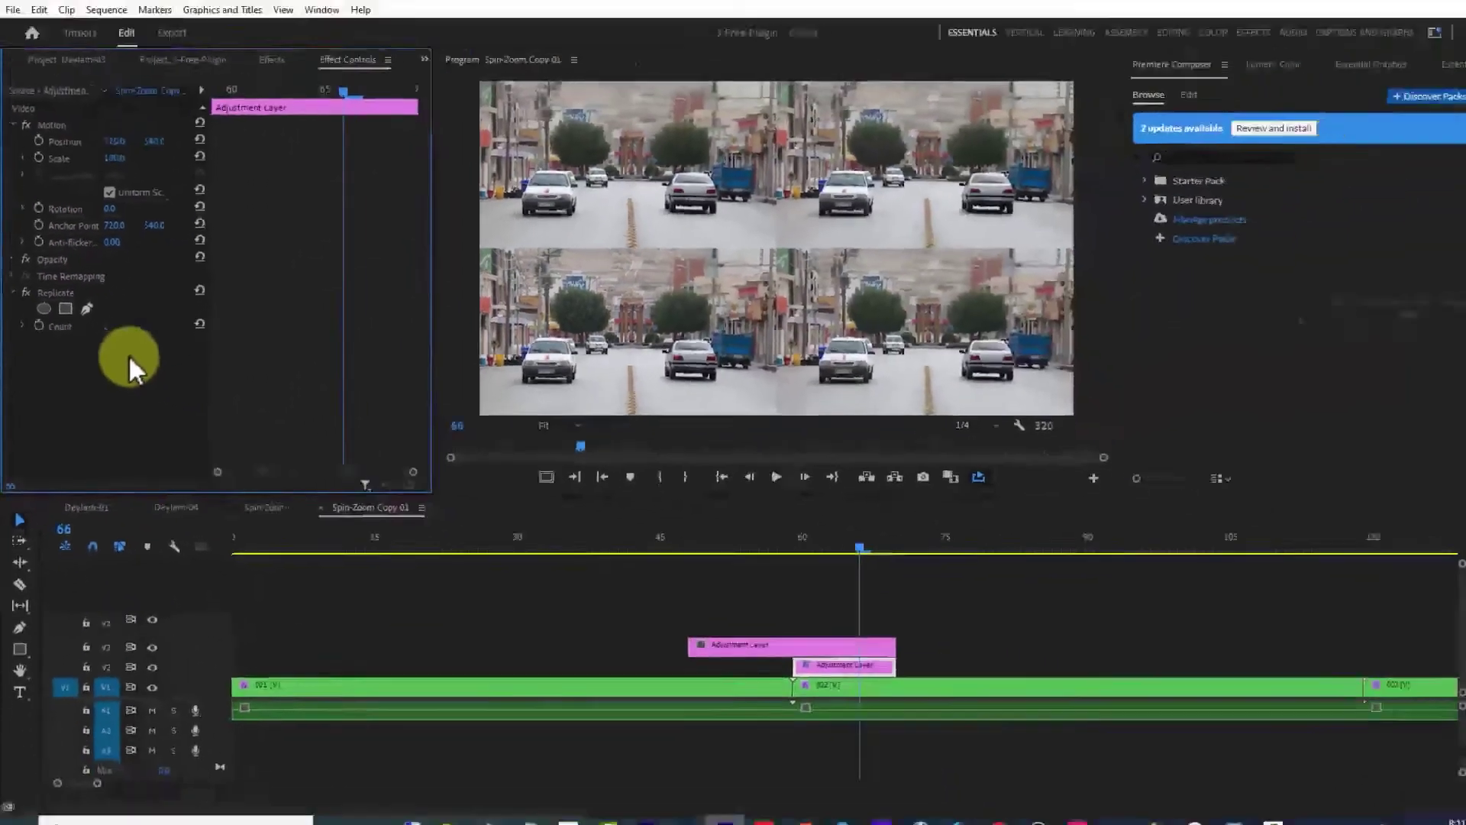
key("Return")
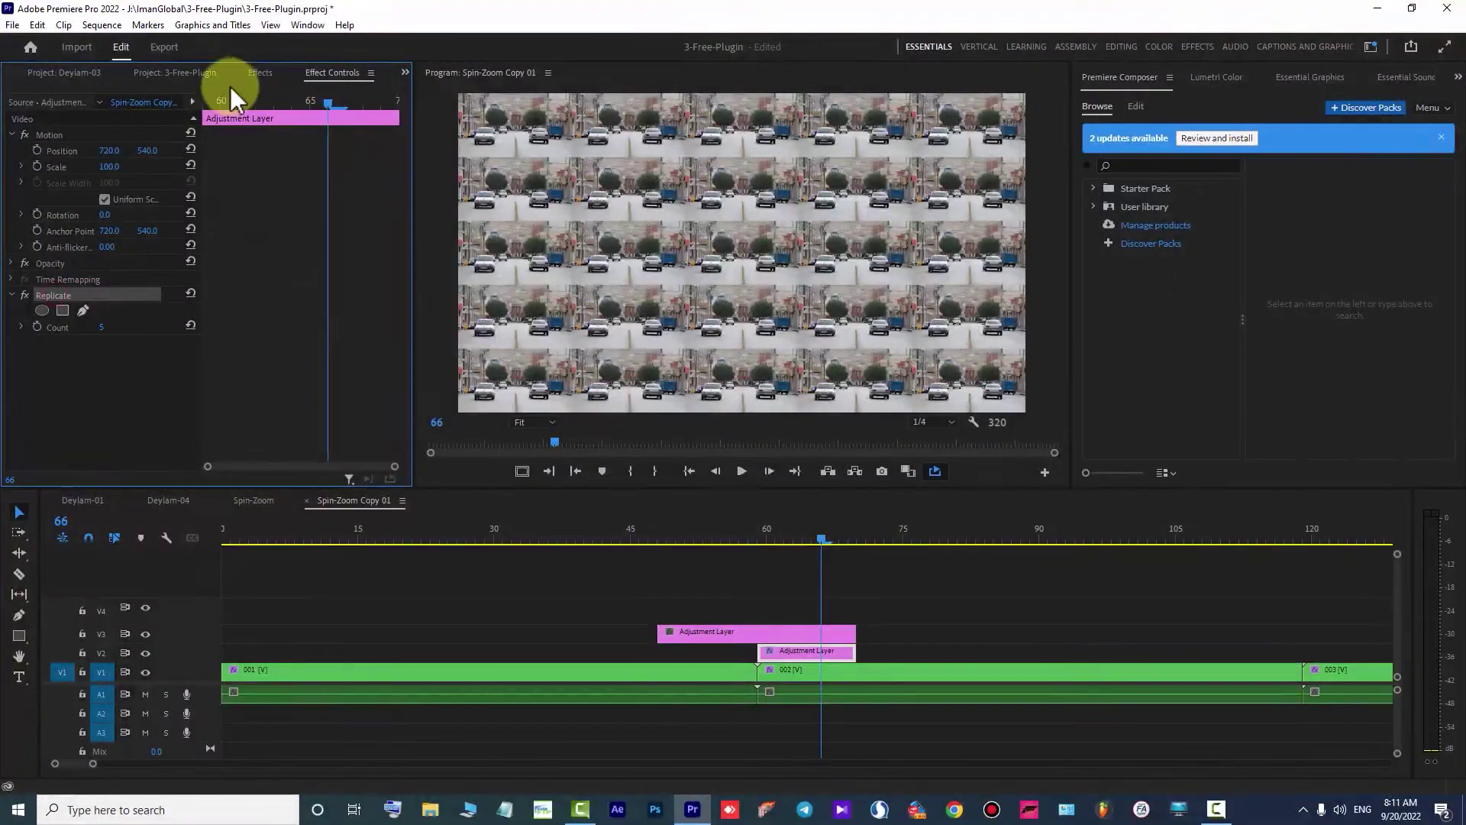
Apply the Mirror effect from the Distort video effects to the V2 adjustment layer.
left_click(256, 72)
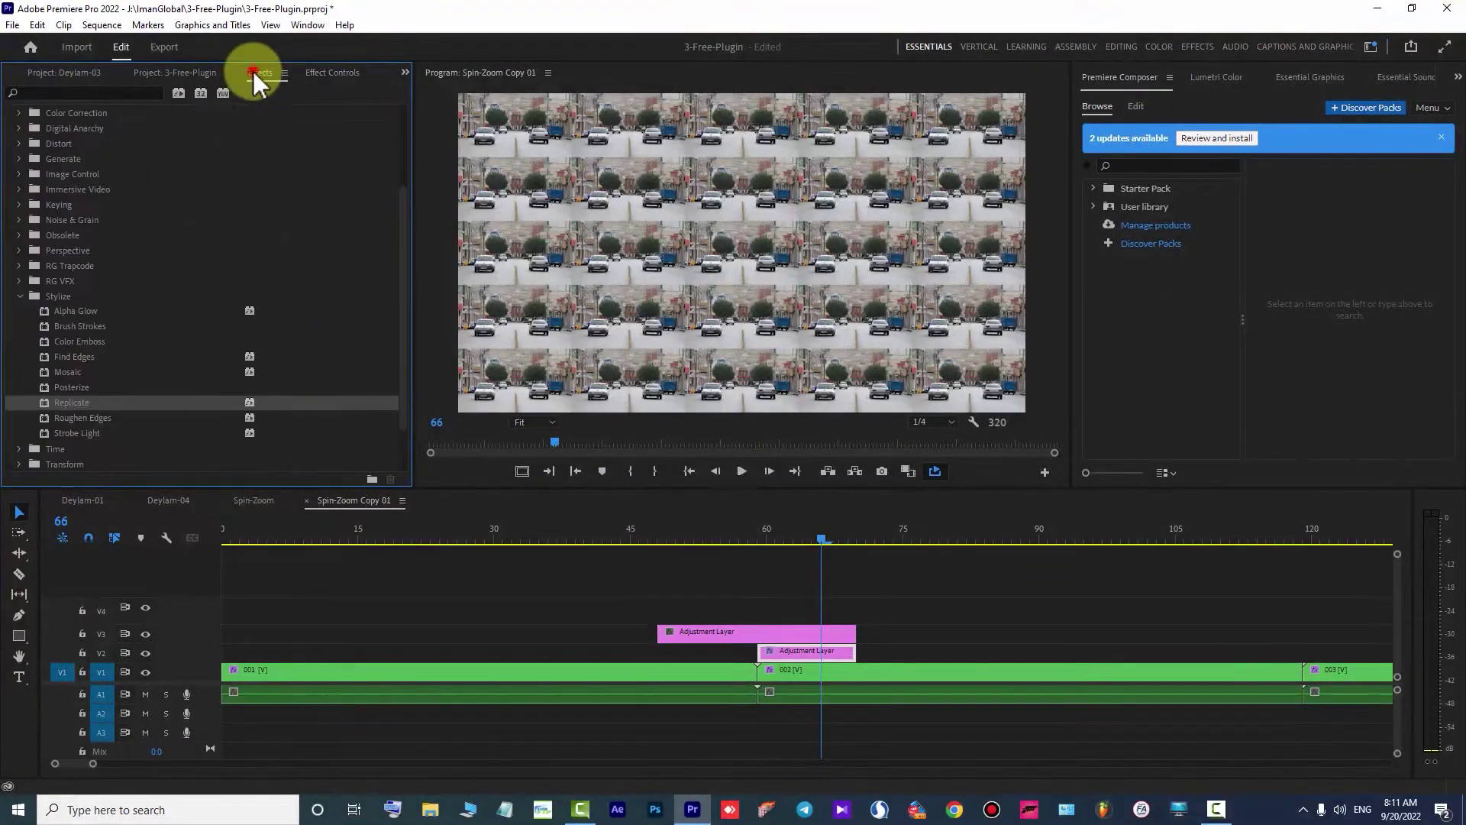
left_click(19, 297)
scroll(128, 296, "up", 3)
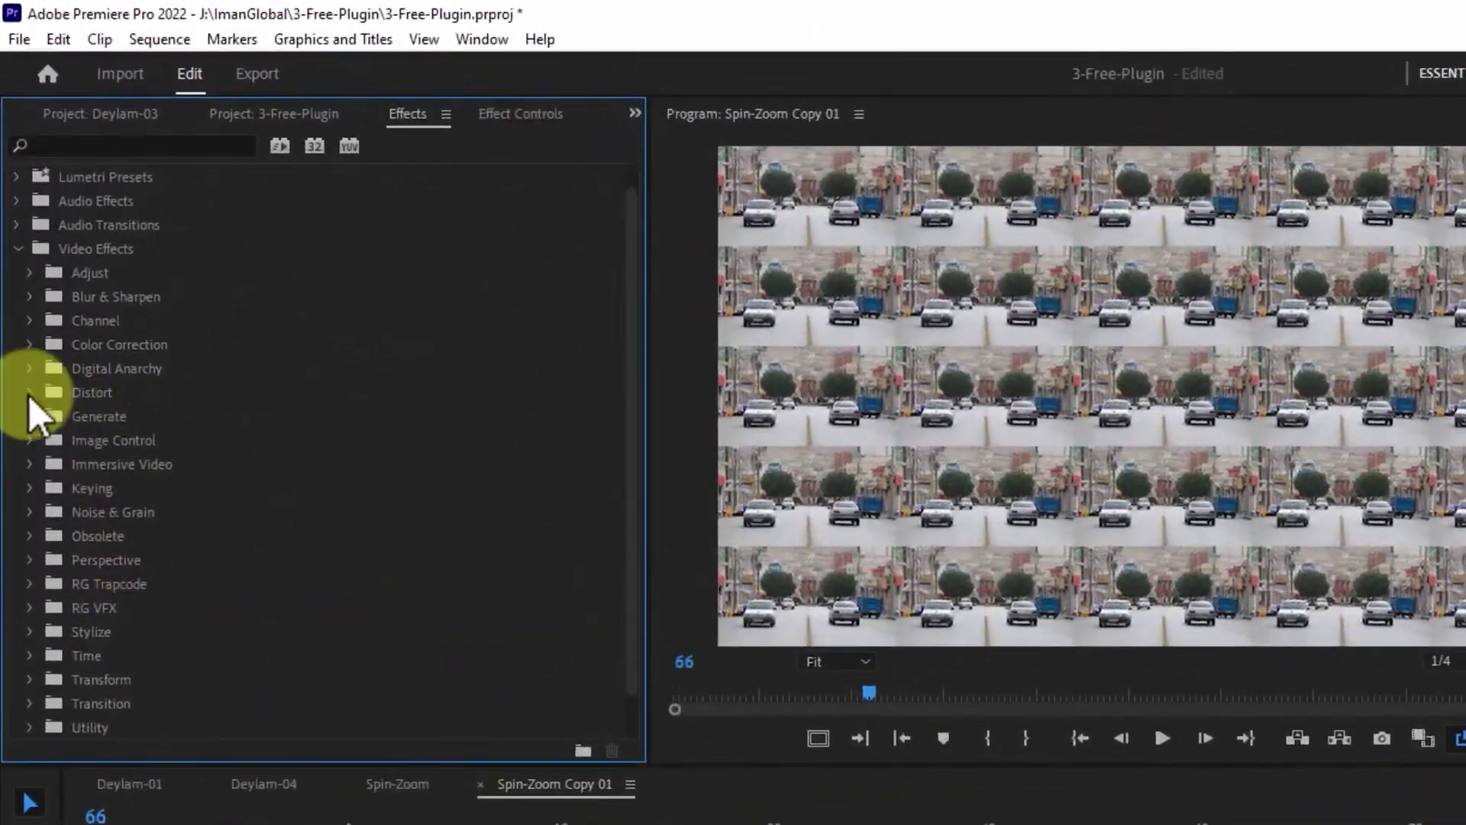
left_click(28, 363)
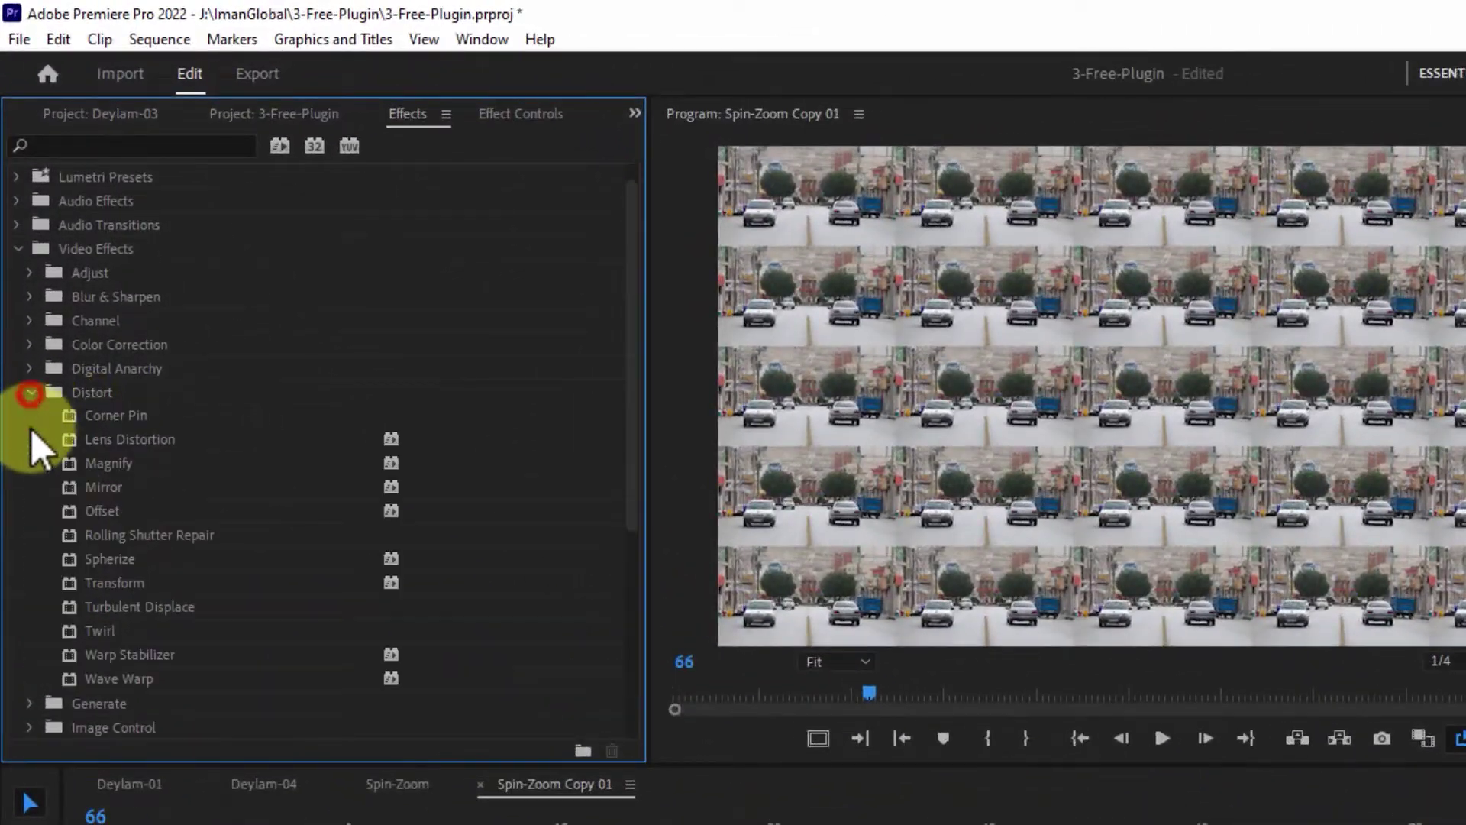
left_click(95, 486)
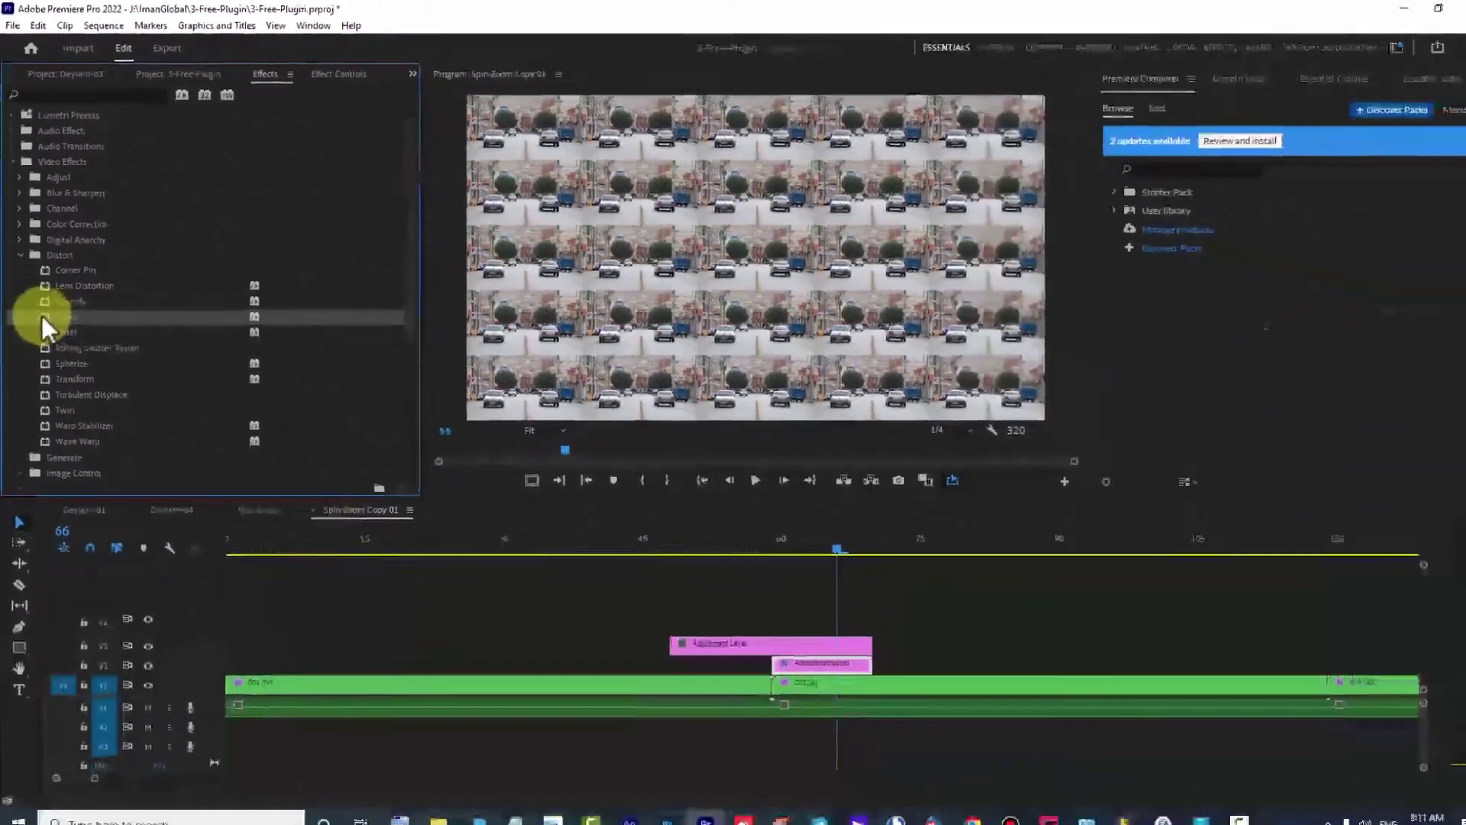
left_click_drag(63, 487, 62, 486)
left_click_drag(39, 309, 798, 653)
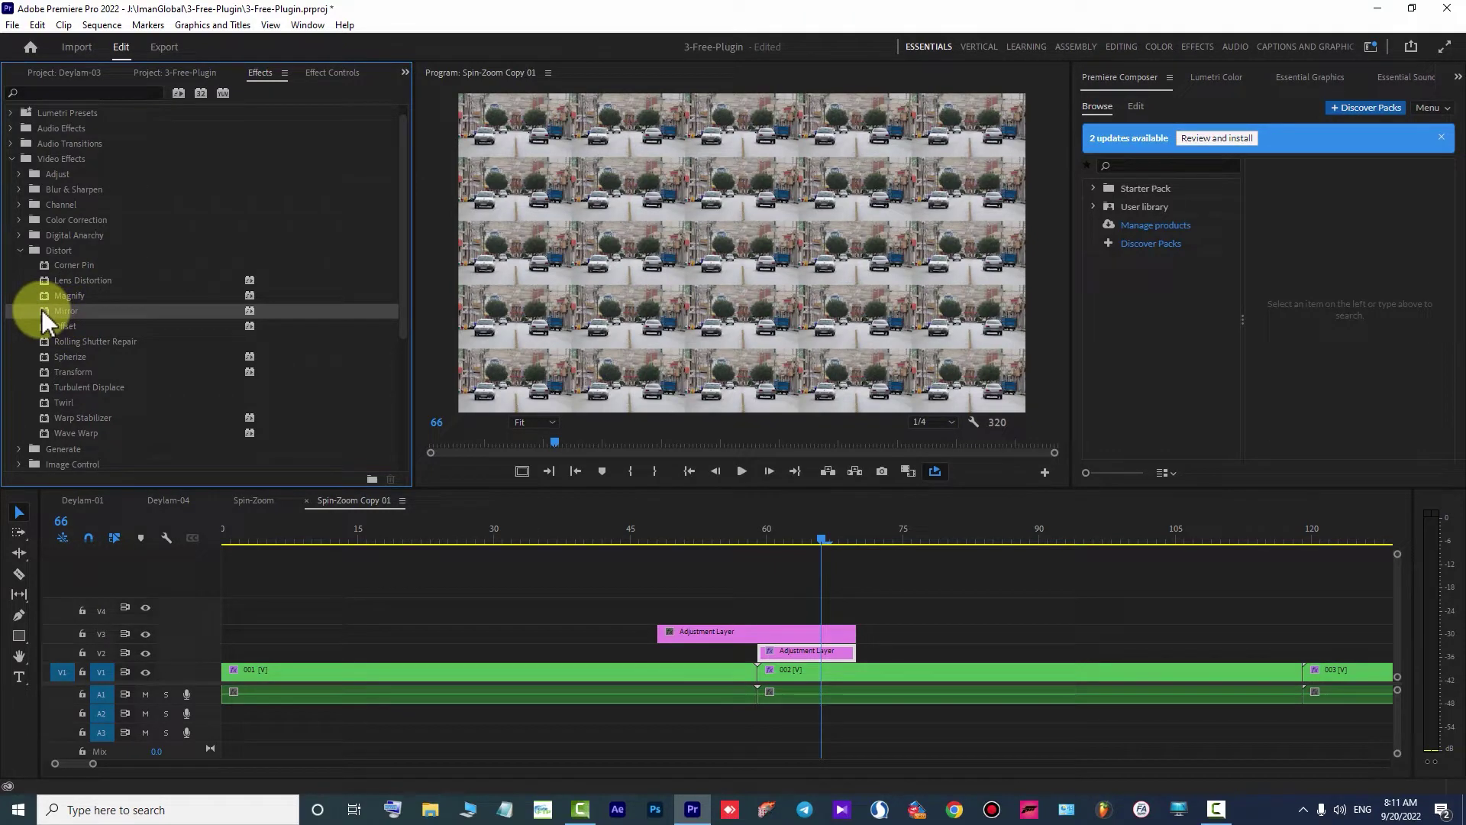
Set the Mirror effect's reflection angle to 90° and its reflection center's vertical value to 647.
left_click(330, 74)
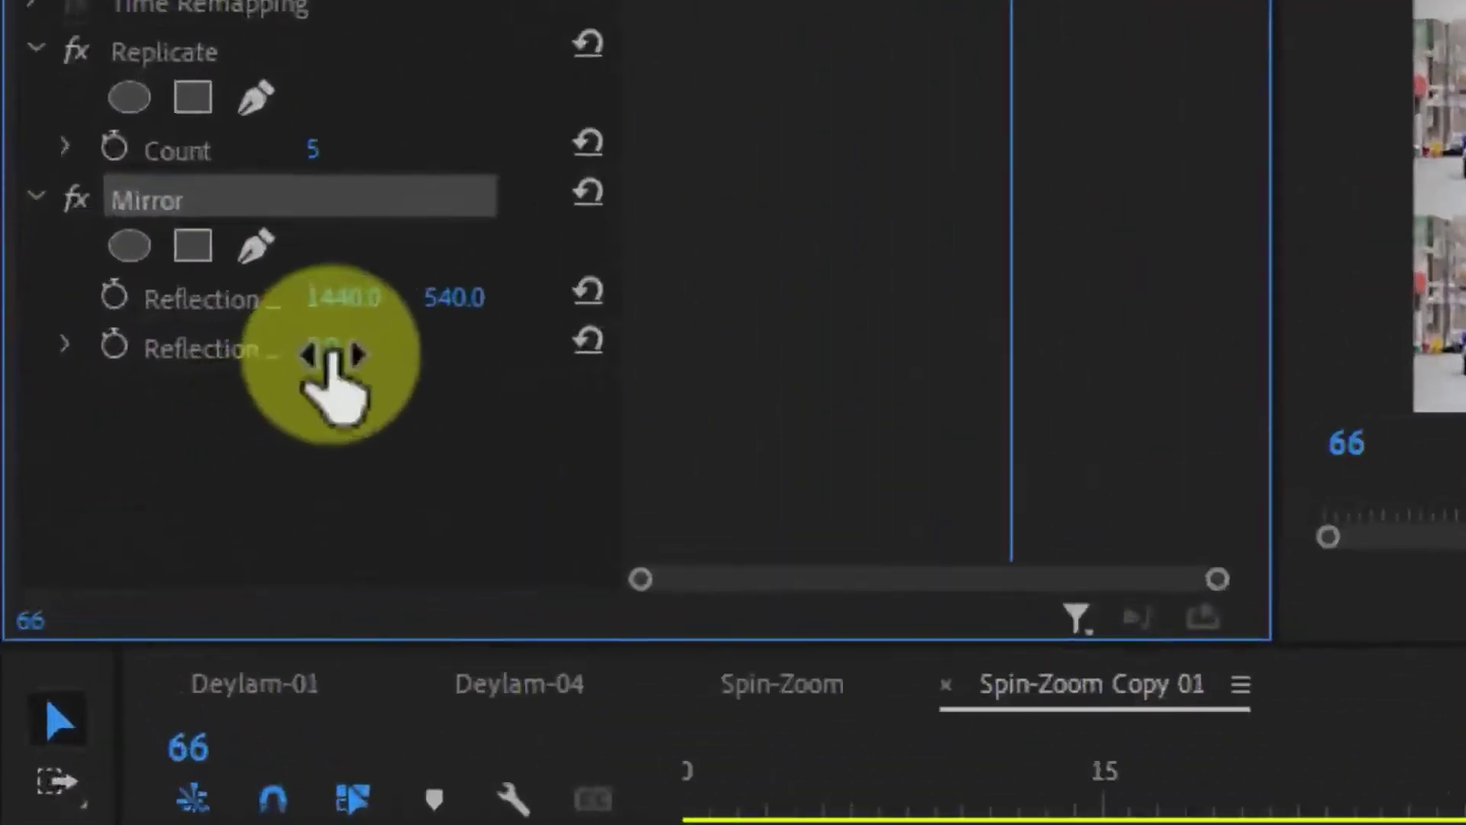
left_click(330, 351)
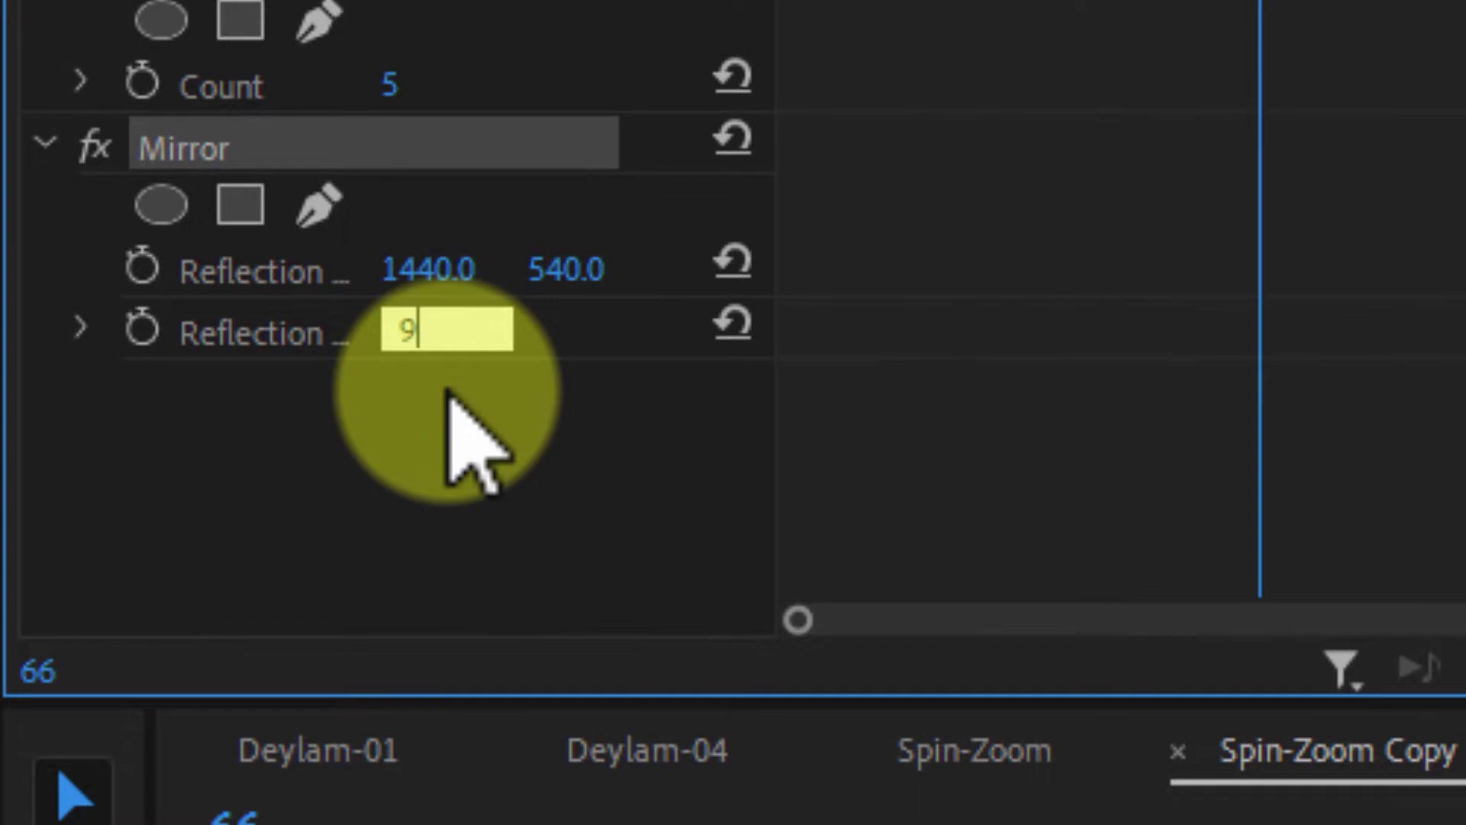
key("Return")
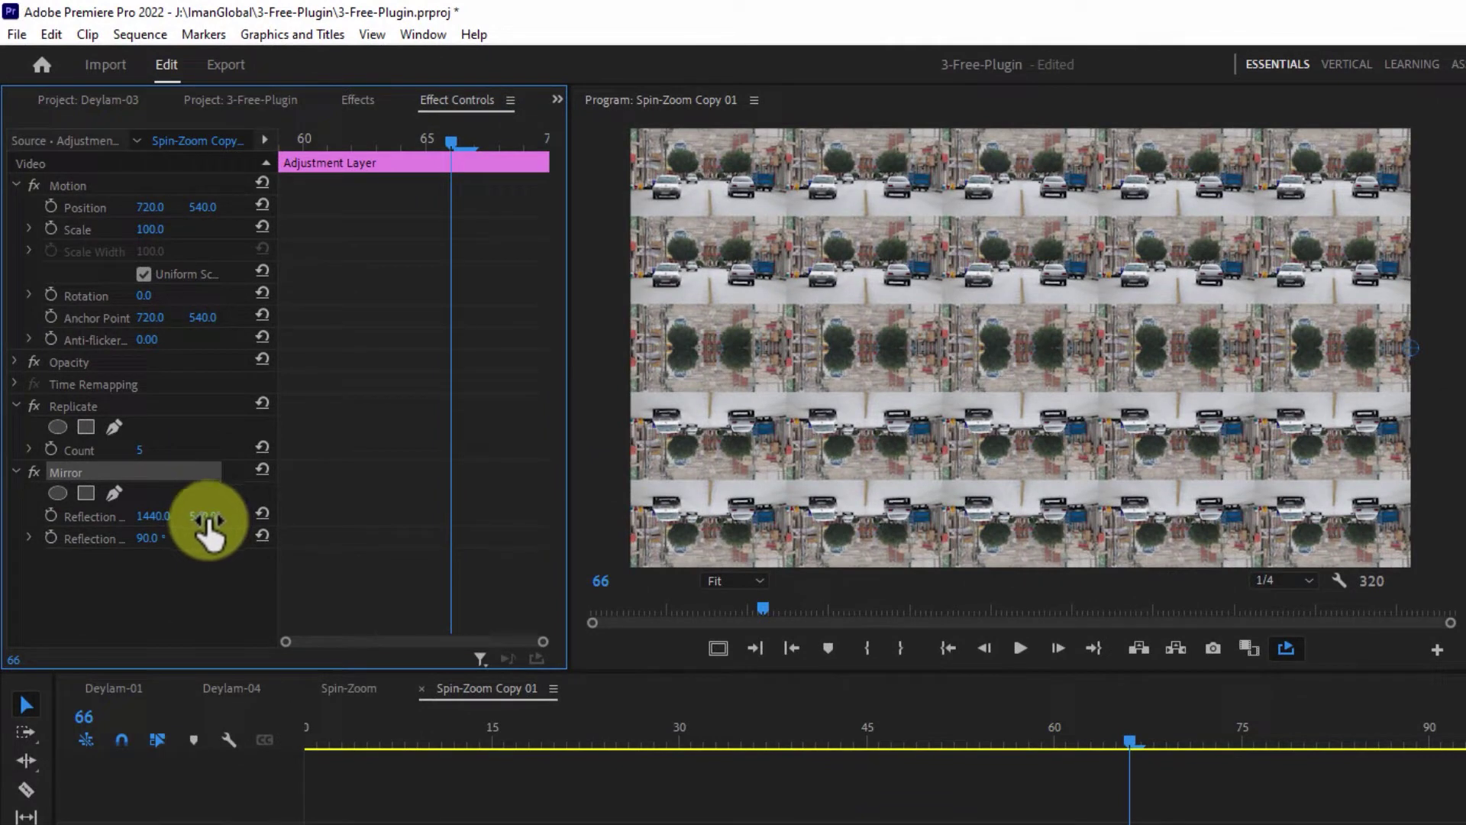
left_click_drag(209, 518, 260, 459)
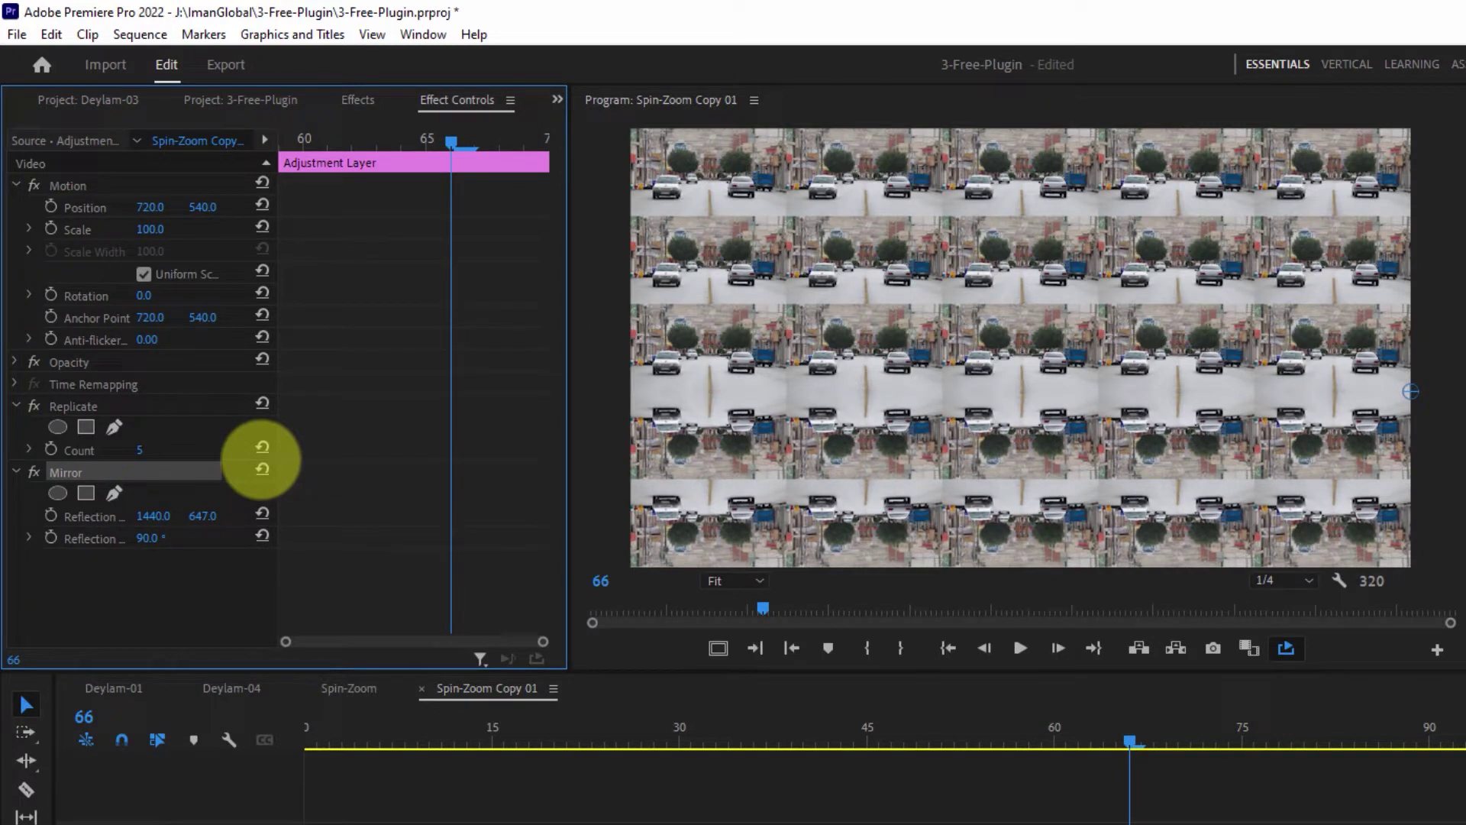
Apply a second Mirror effect to the V2 adjustment layer with a reflection angle of -90° and a vertical reflection center of 431.
left_click(354, 101)
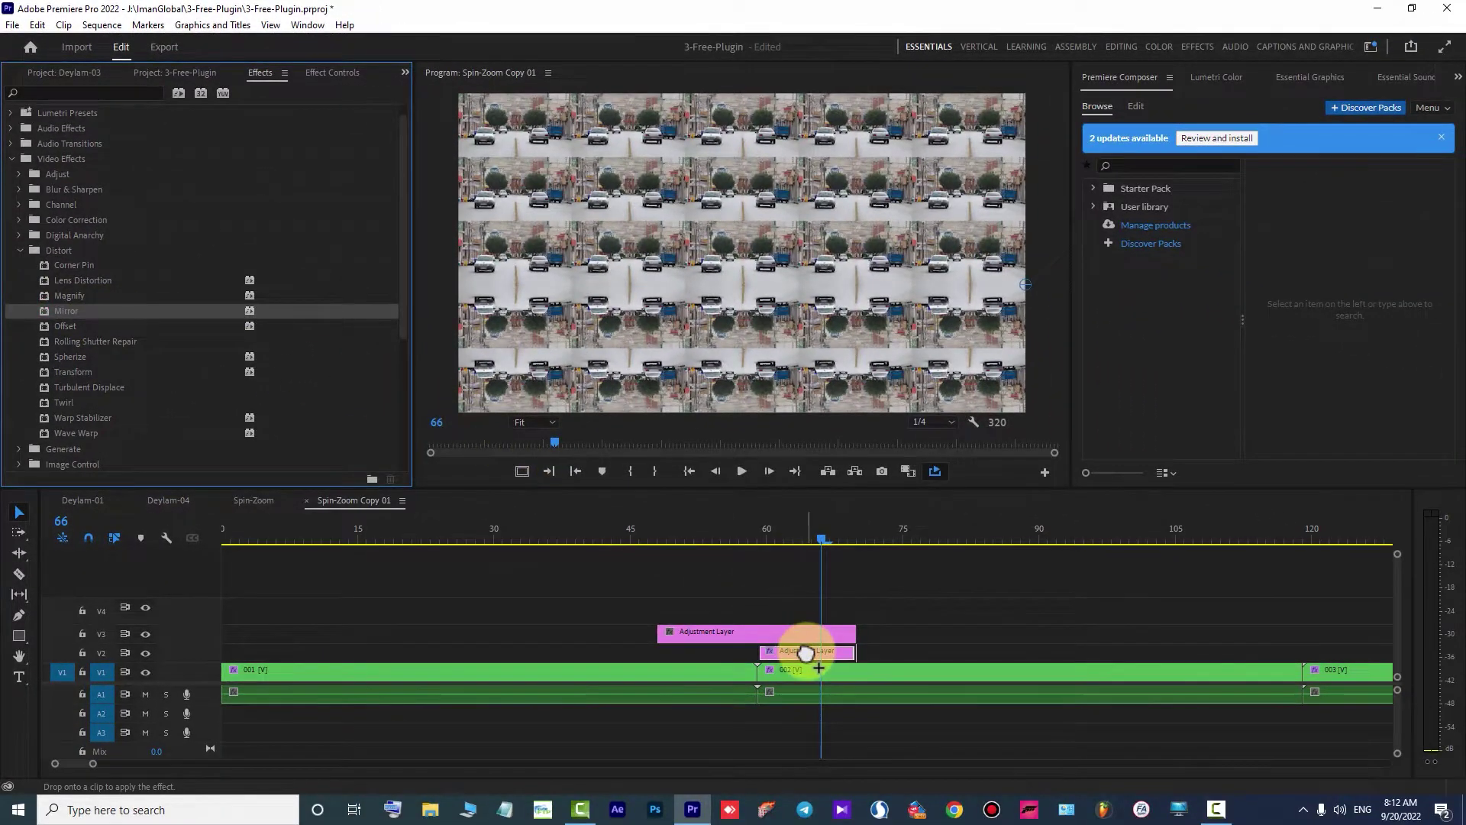
left_click(331, 73)
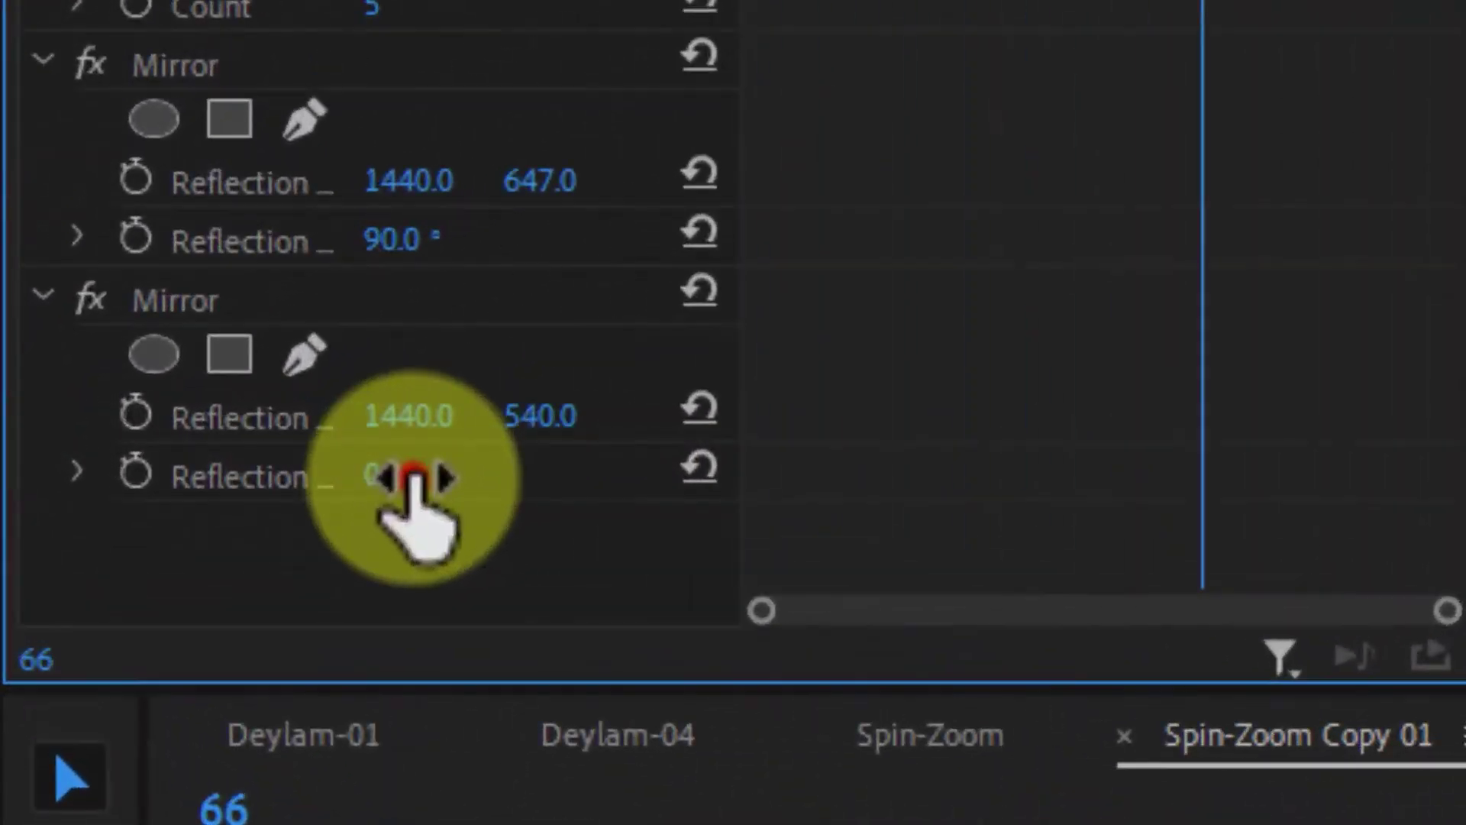
left_click(413, 475)
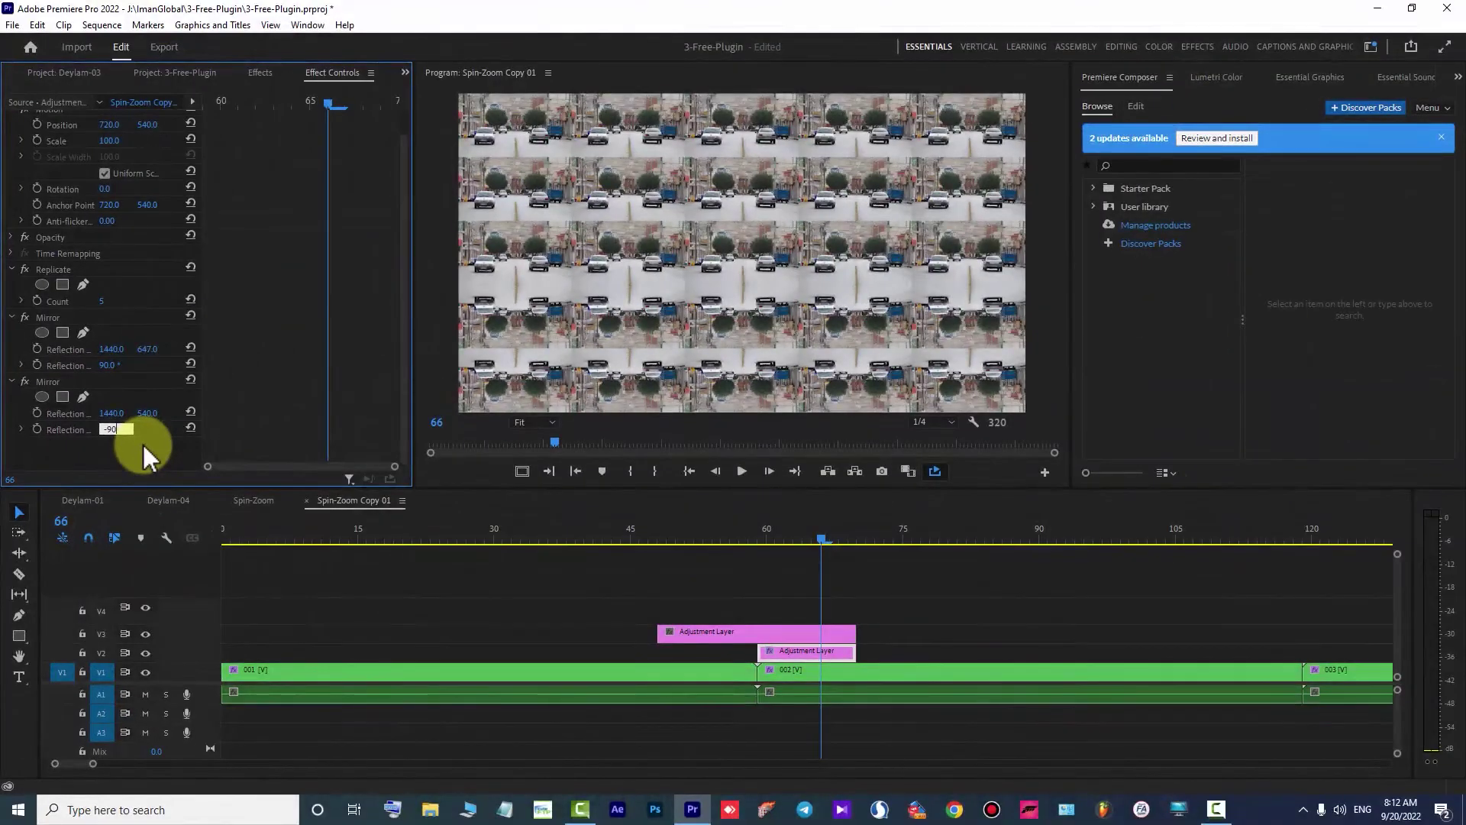
key("Return")
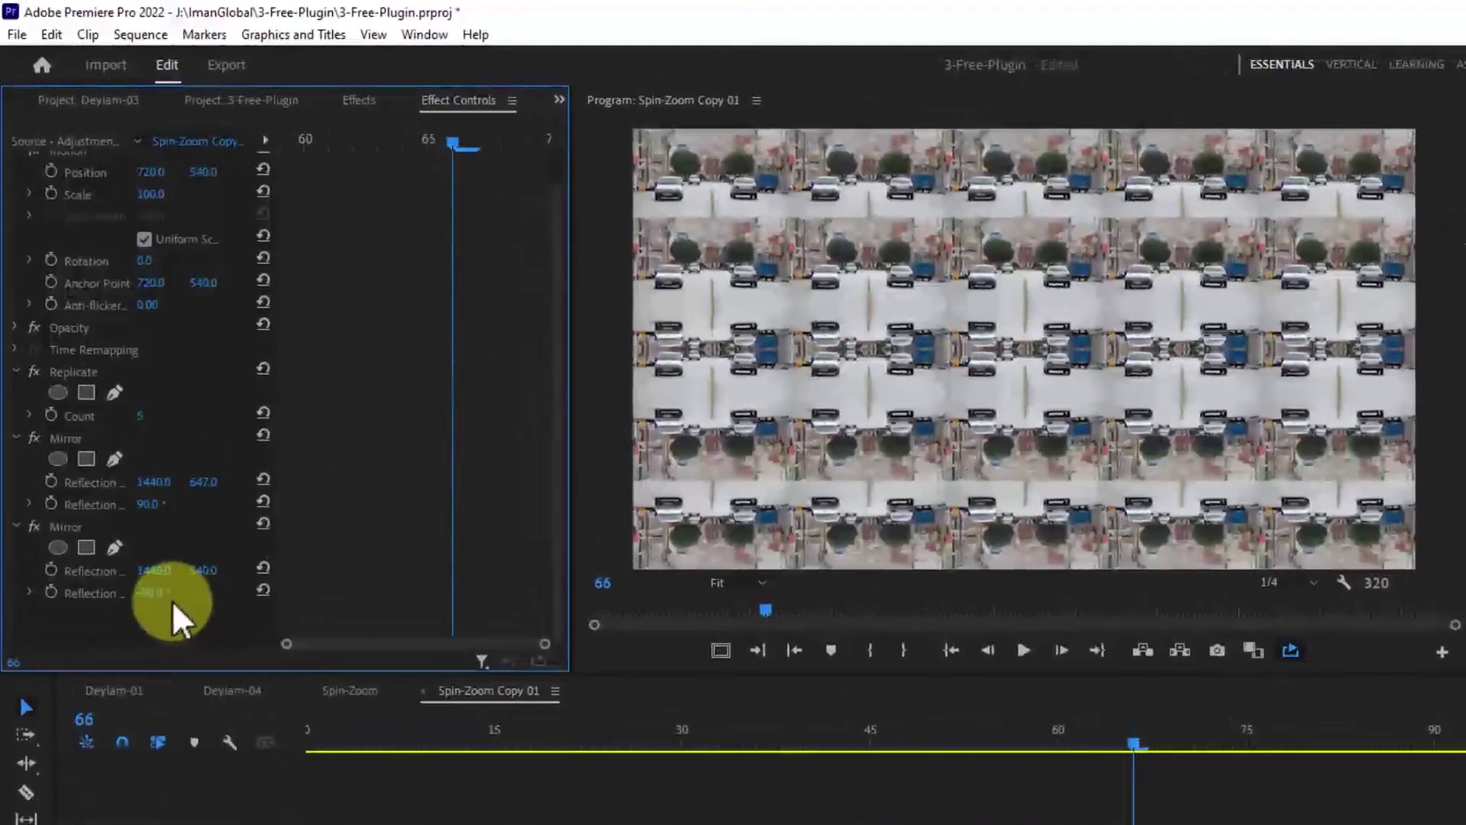
left_click_drag(205, 578, 105, 550)
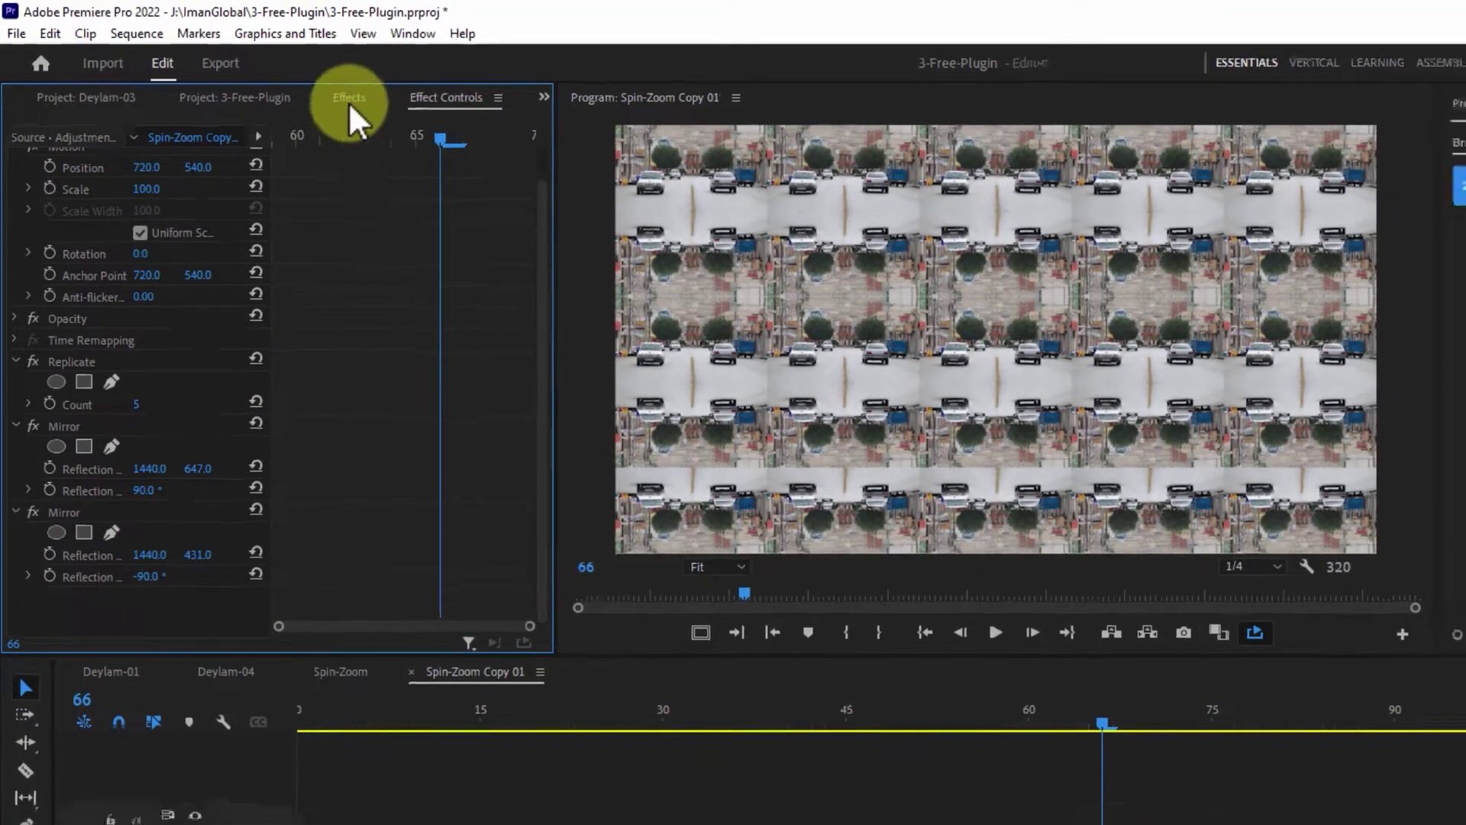
Add a third Mirror effect to the V2 adjustment layer with a 180° reflection angle and a horizontal reflection center of 579.
left_click(357, 101)
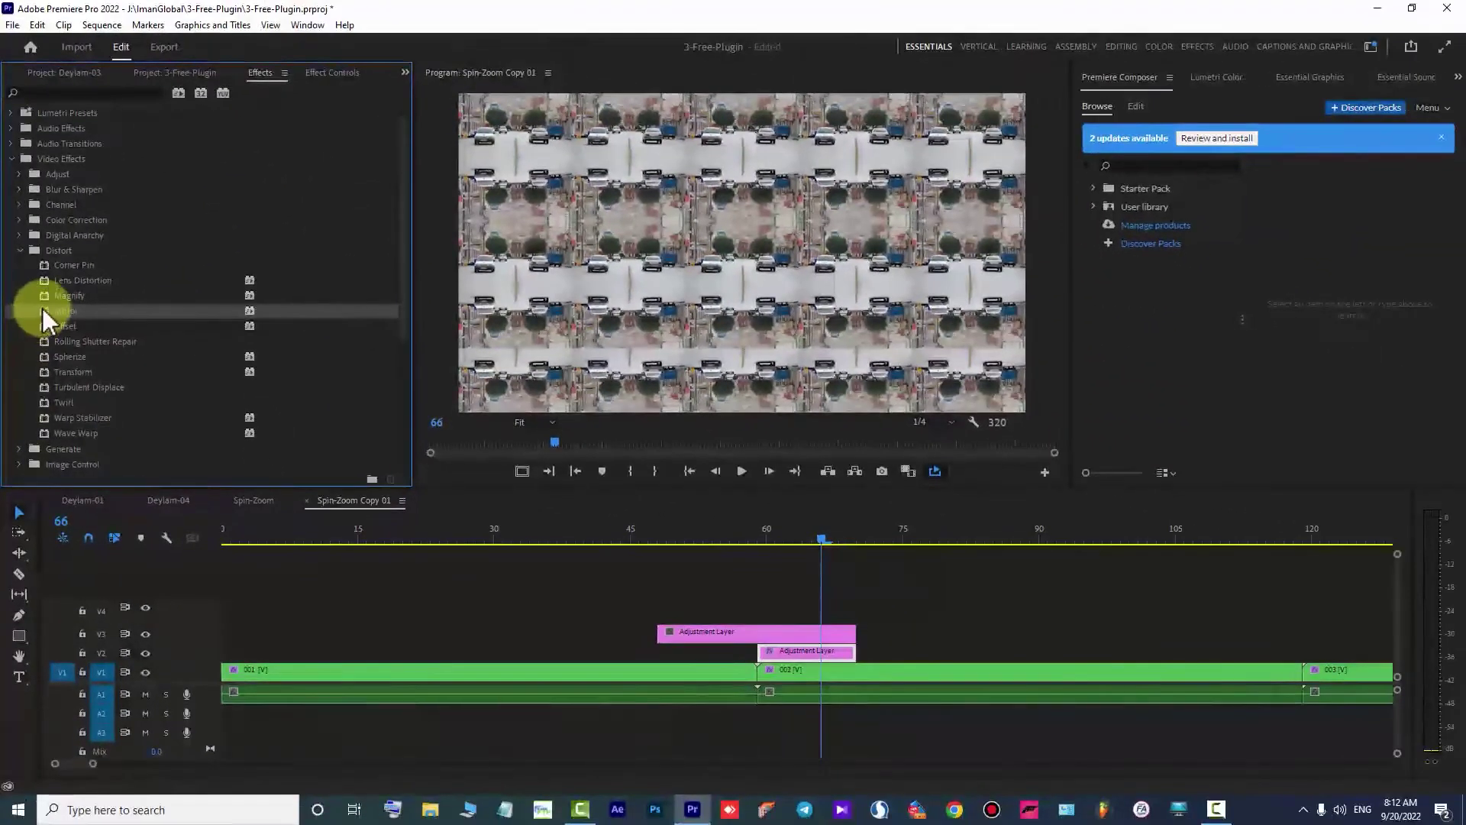
left_click_drag(43, 309, 828, 655)
left_click(333, 71)
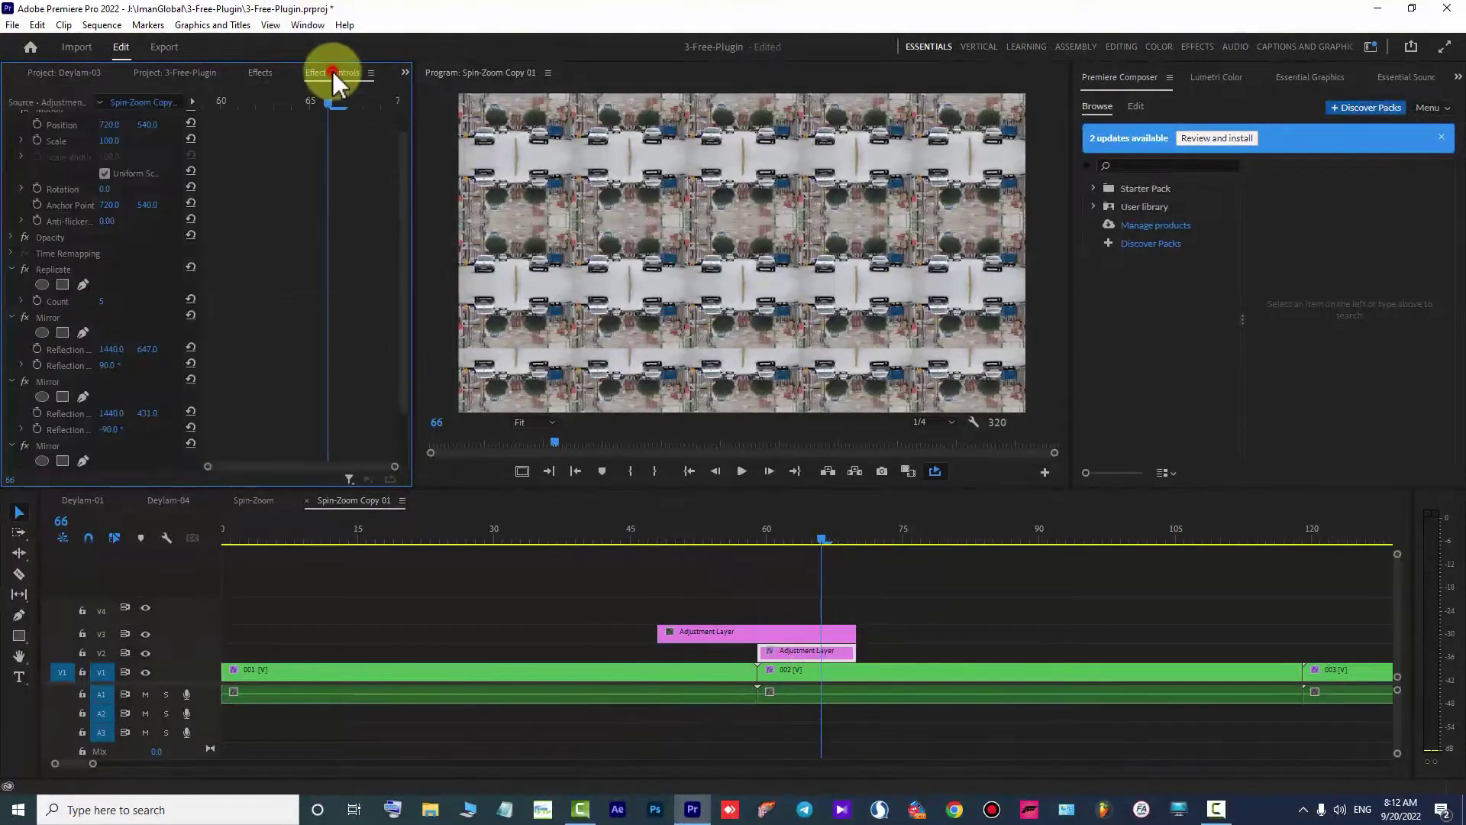
scroll(301, 355, "down", 2)
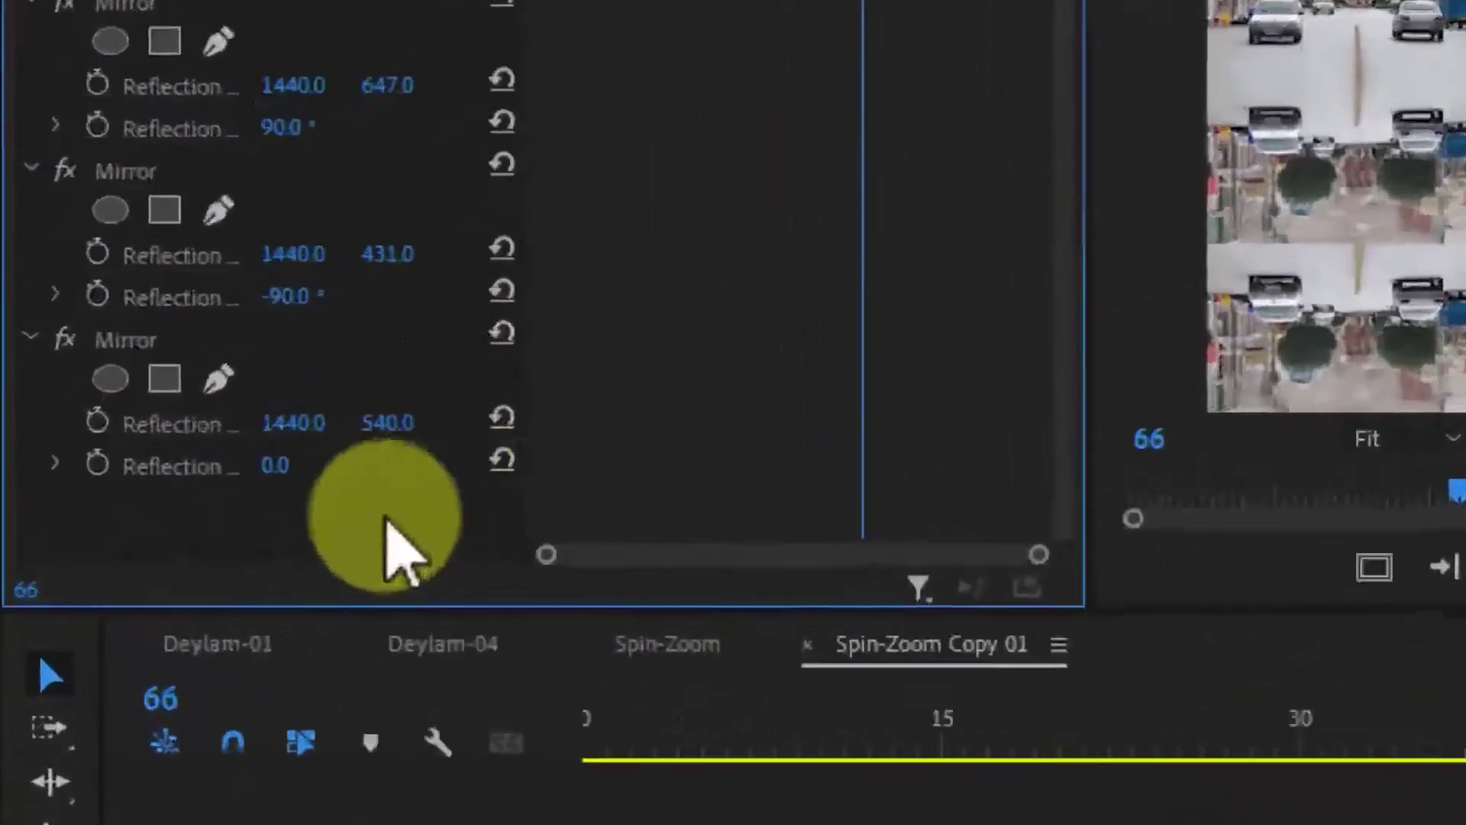
left_click(380, 491)
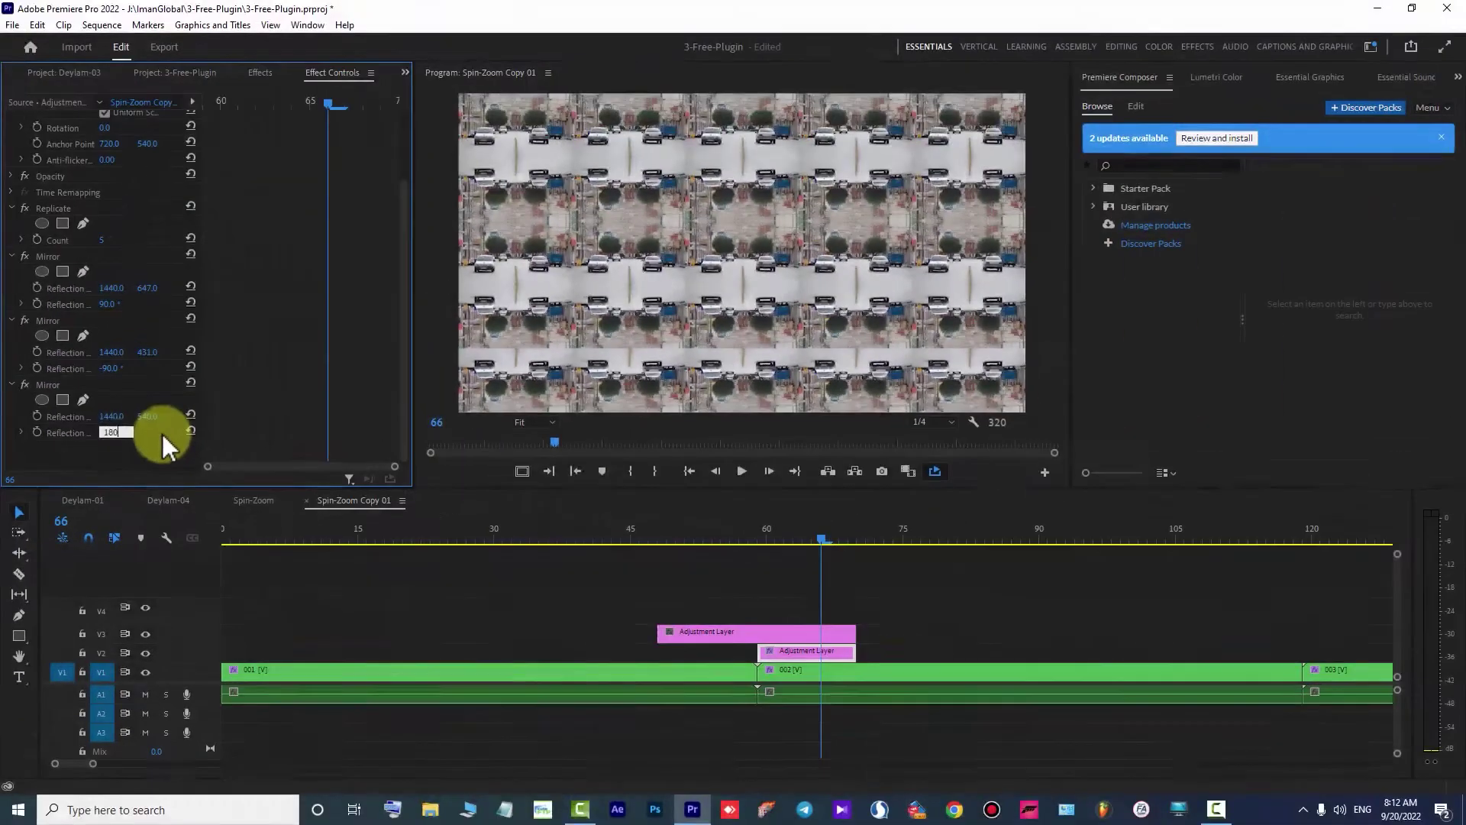
key("Return")
left_click_drag(118, 416, 37, 412)
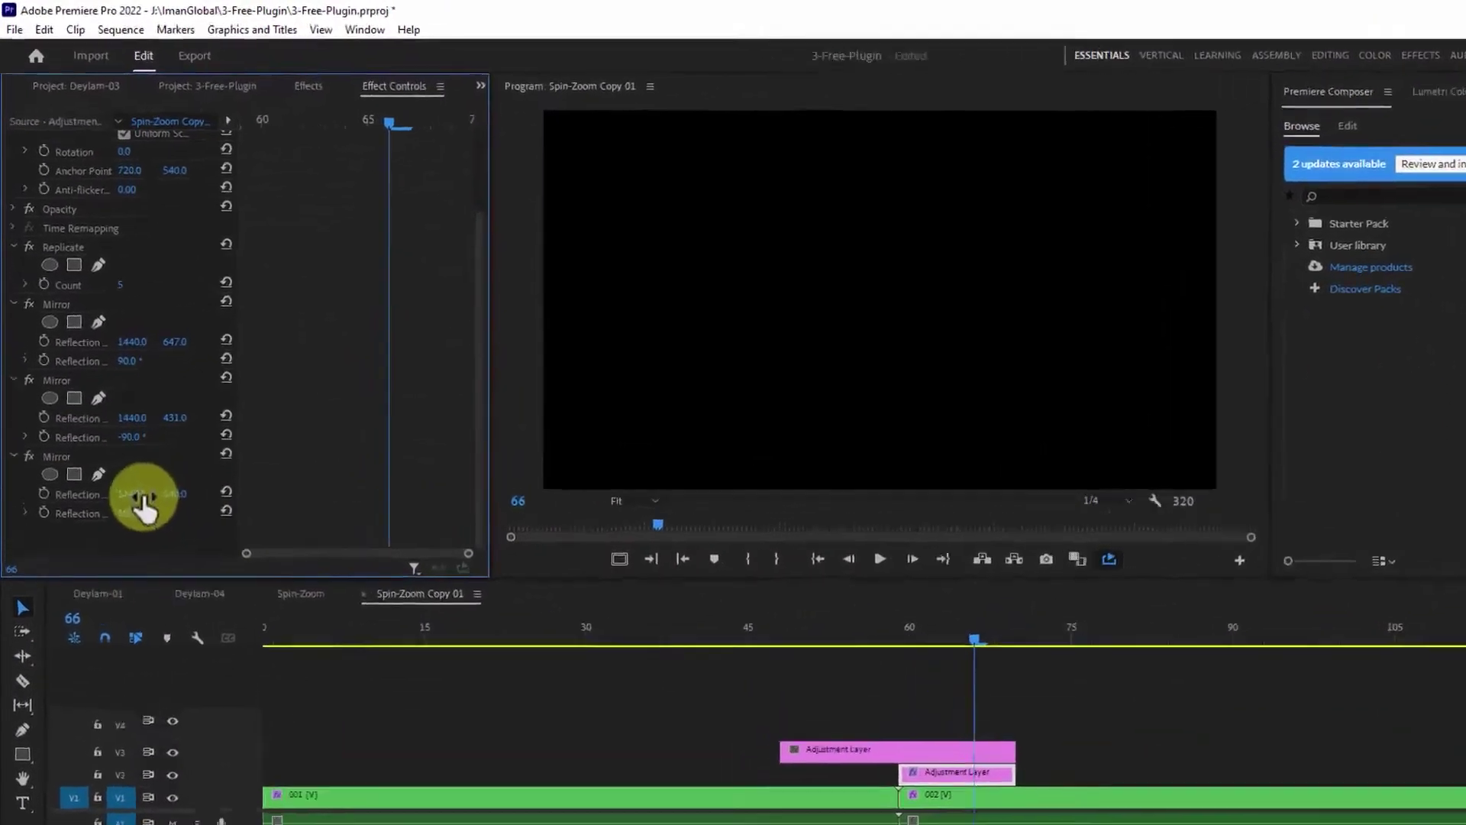
left_click_drag(52, 573, 149, 596)
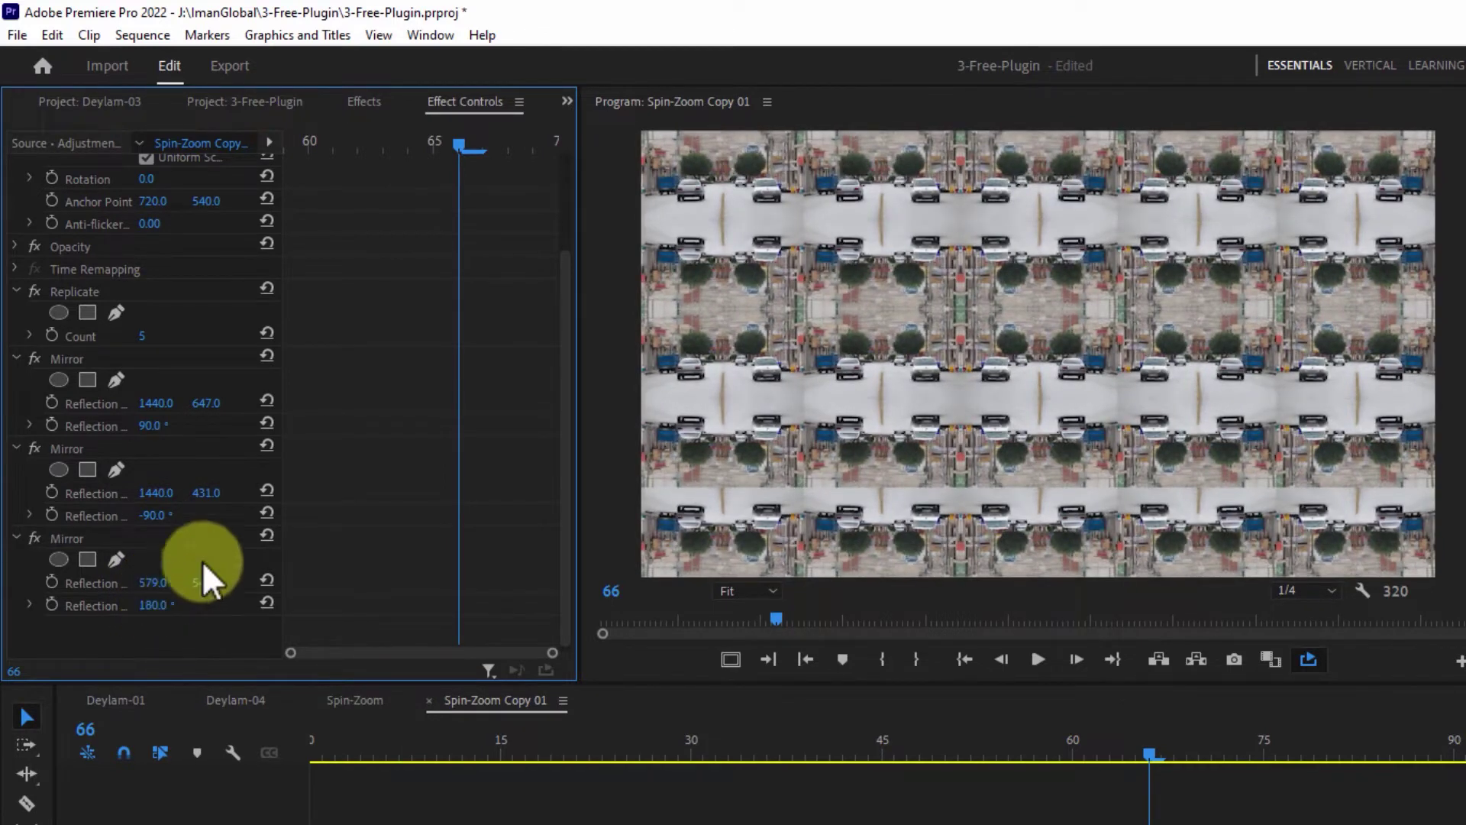
Apply a fourth Mirror effect to the V2 adjustment layer.
left_click(359, 102)
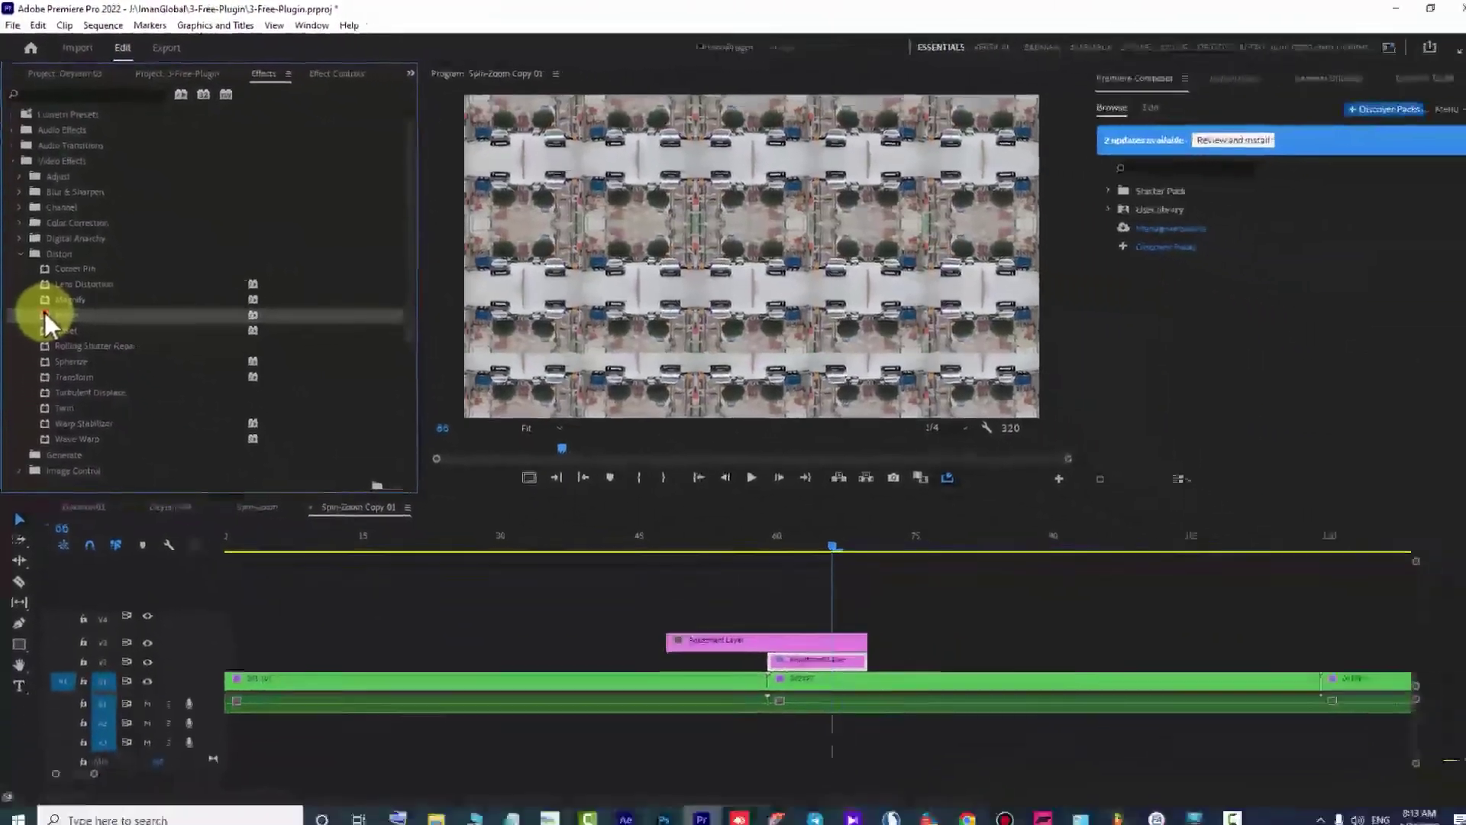
left_click_drag(67, 432, 546, 566)
left_click_drag(391, 404, 777, 625)
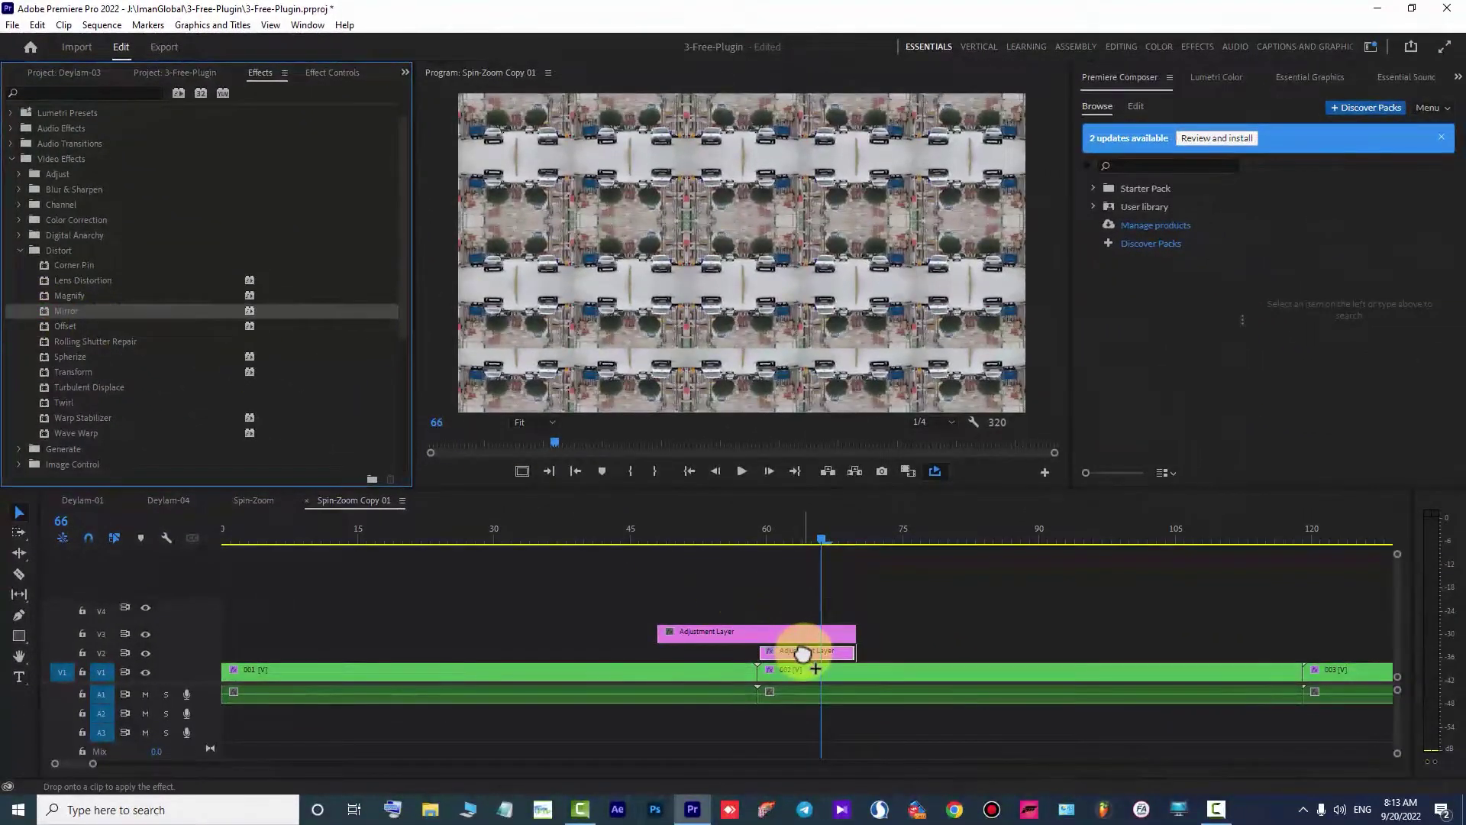
left_click_drag(802, 653, 802, 653)
left_click(333, 71)
scroll(300, 222, "down", 4)
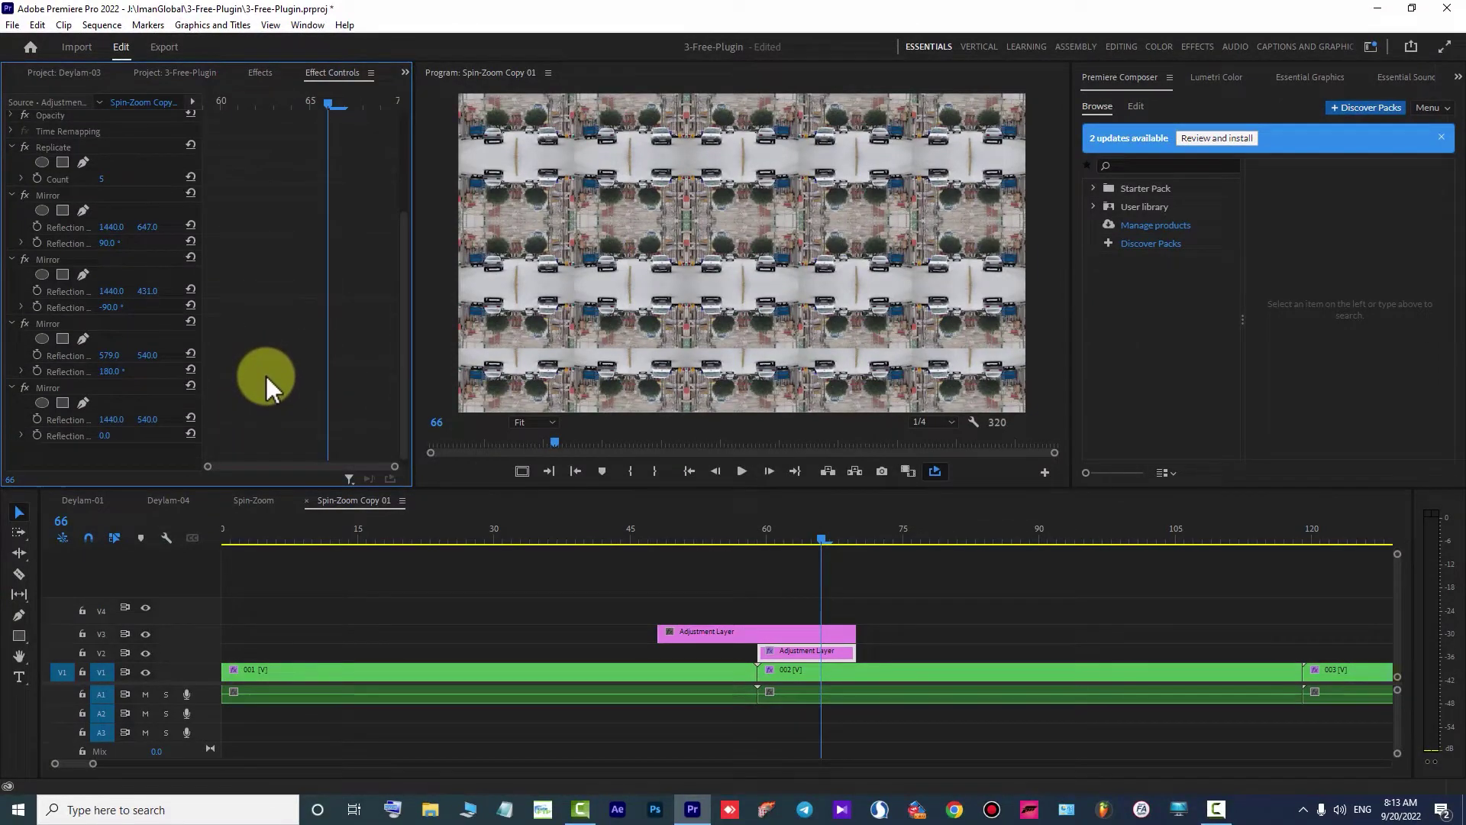
Set the fourth Mirror's reflection angle to 360° and its reflection center's horizontal value to 862.
left_click(107, 434)
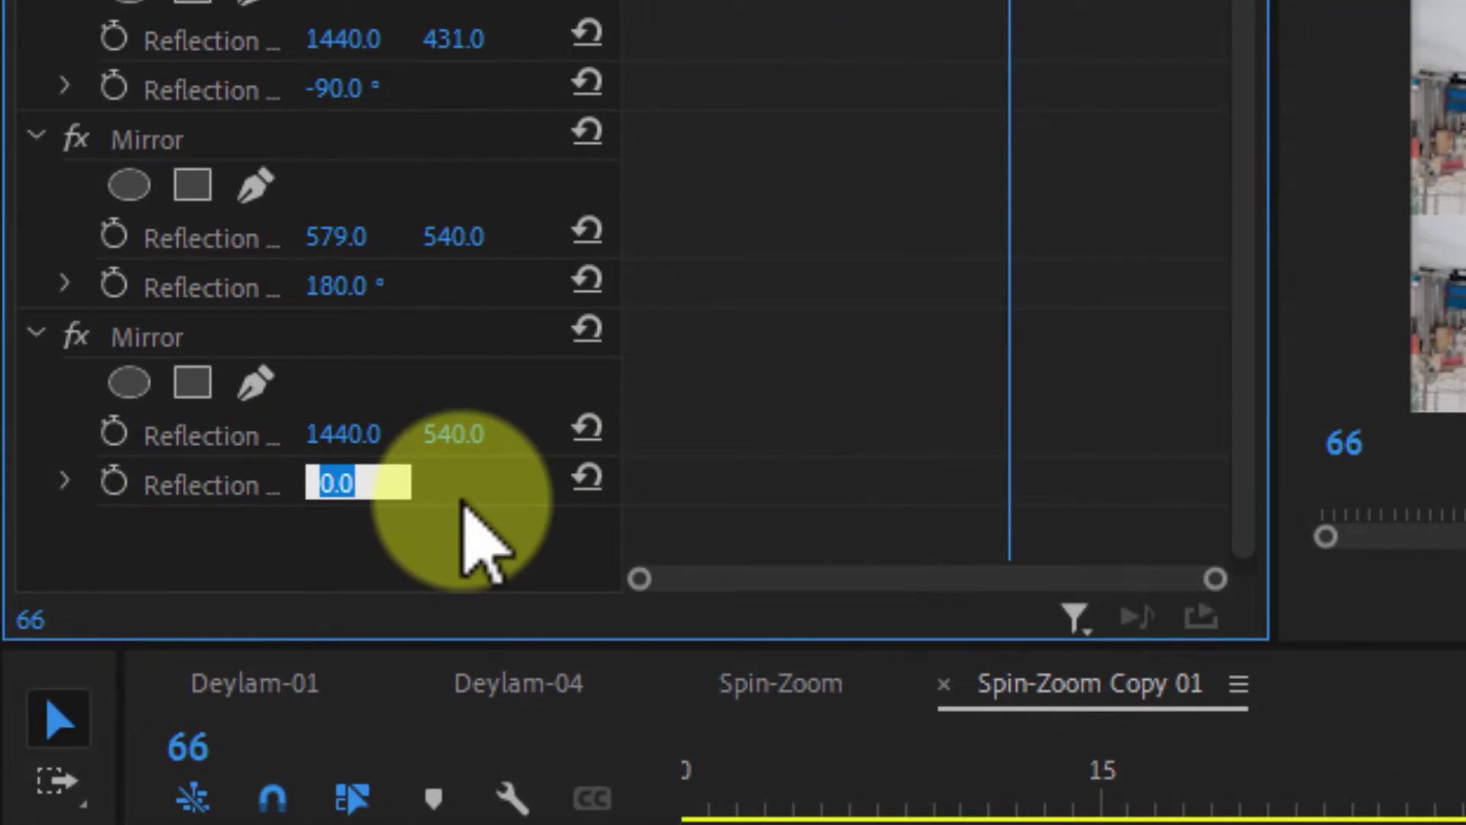
type("360")
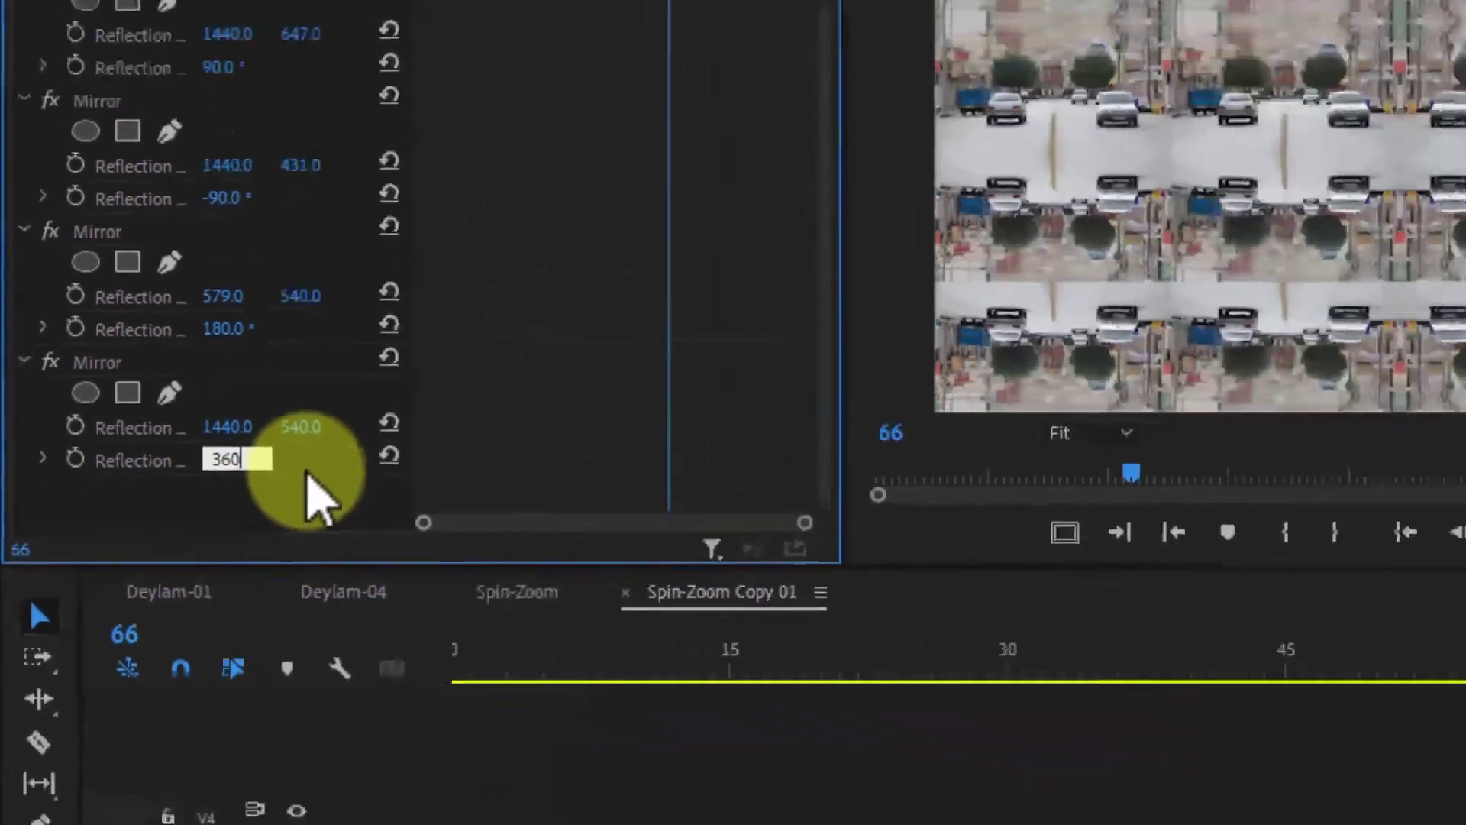
key("Return")
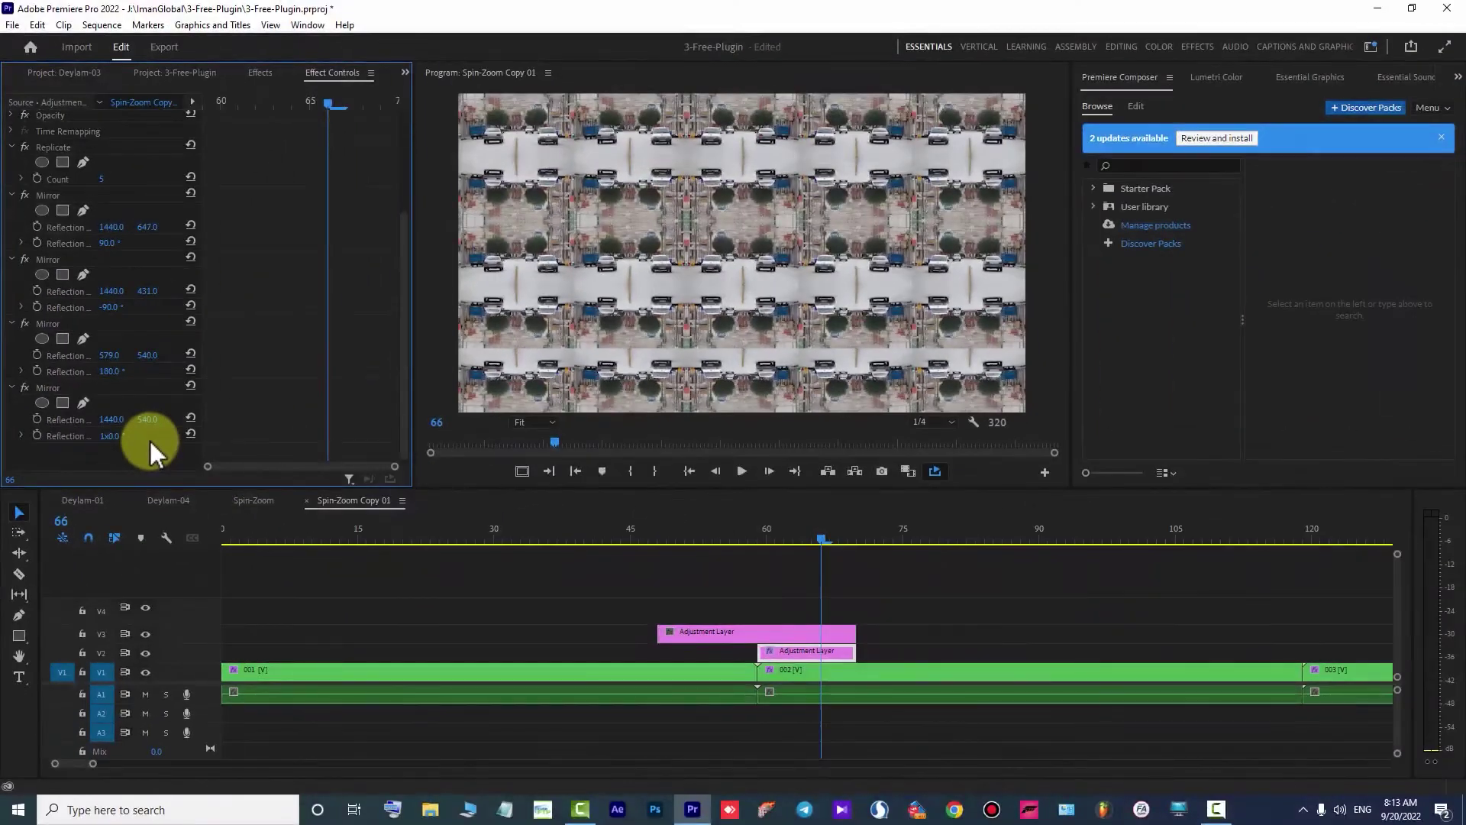
left_click_drag(122, 420, 84, 419)
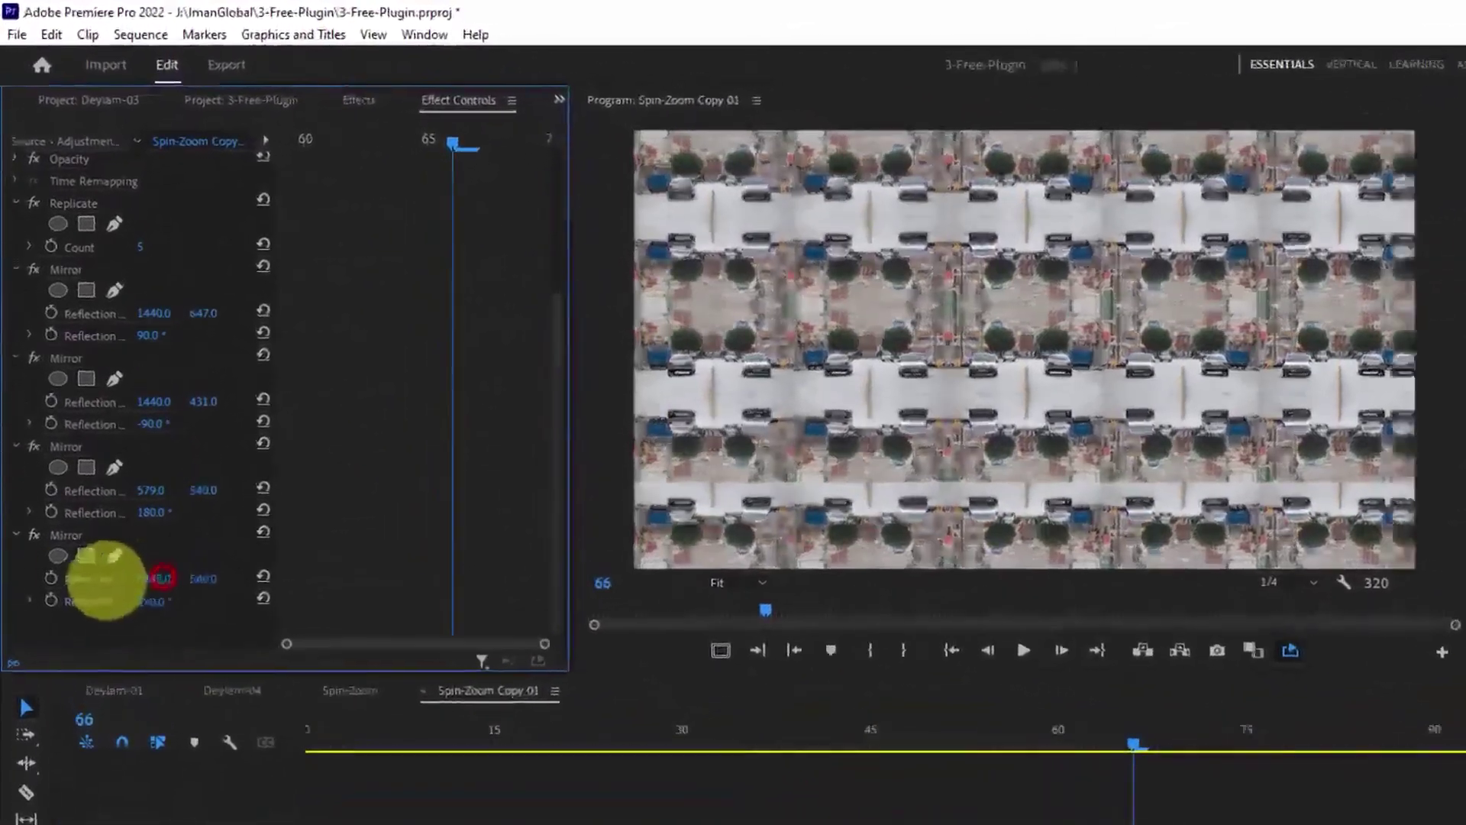
left_click_drag(115, 577, 231, 603)
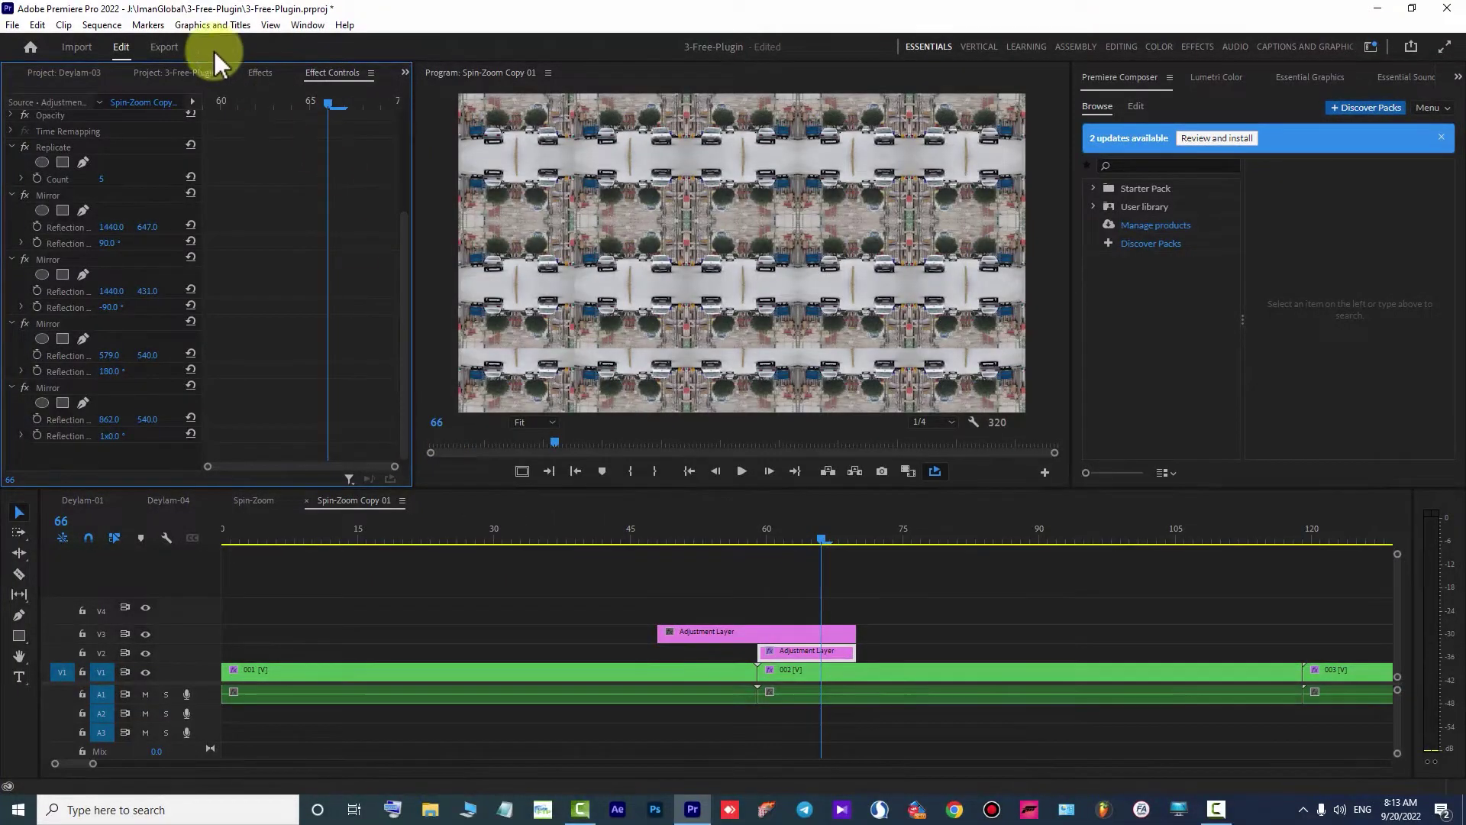
Apply the Transform effect from the Distort video effects to the V2 adjustment layer.
left_click(262, 72)
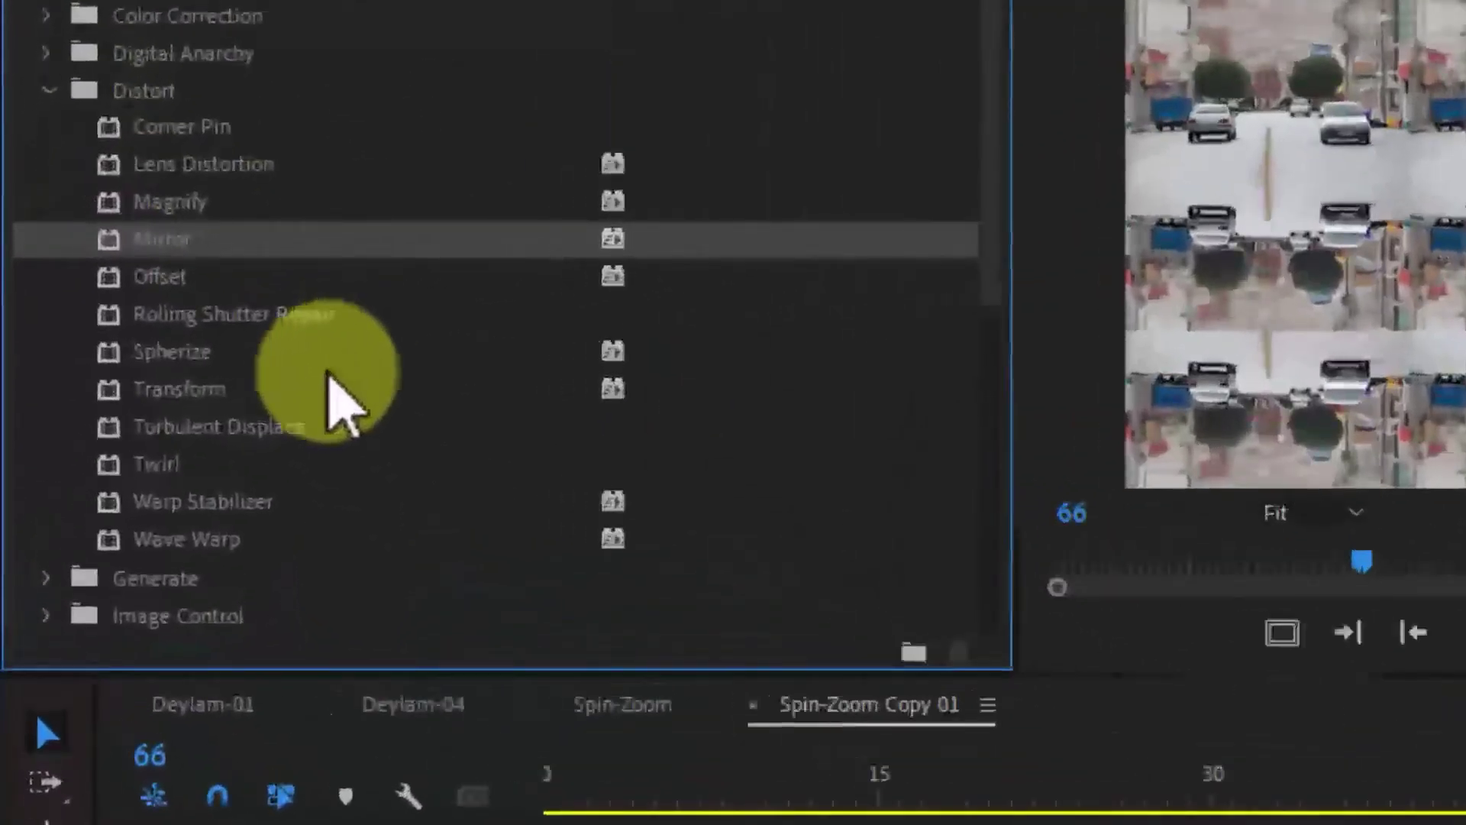
left_click(171, 391)
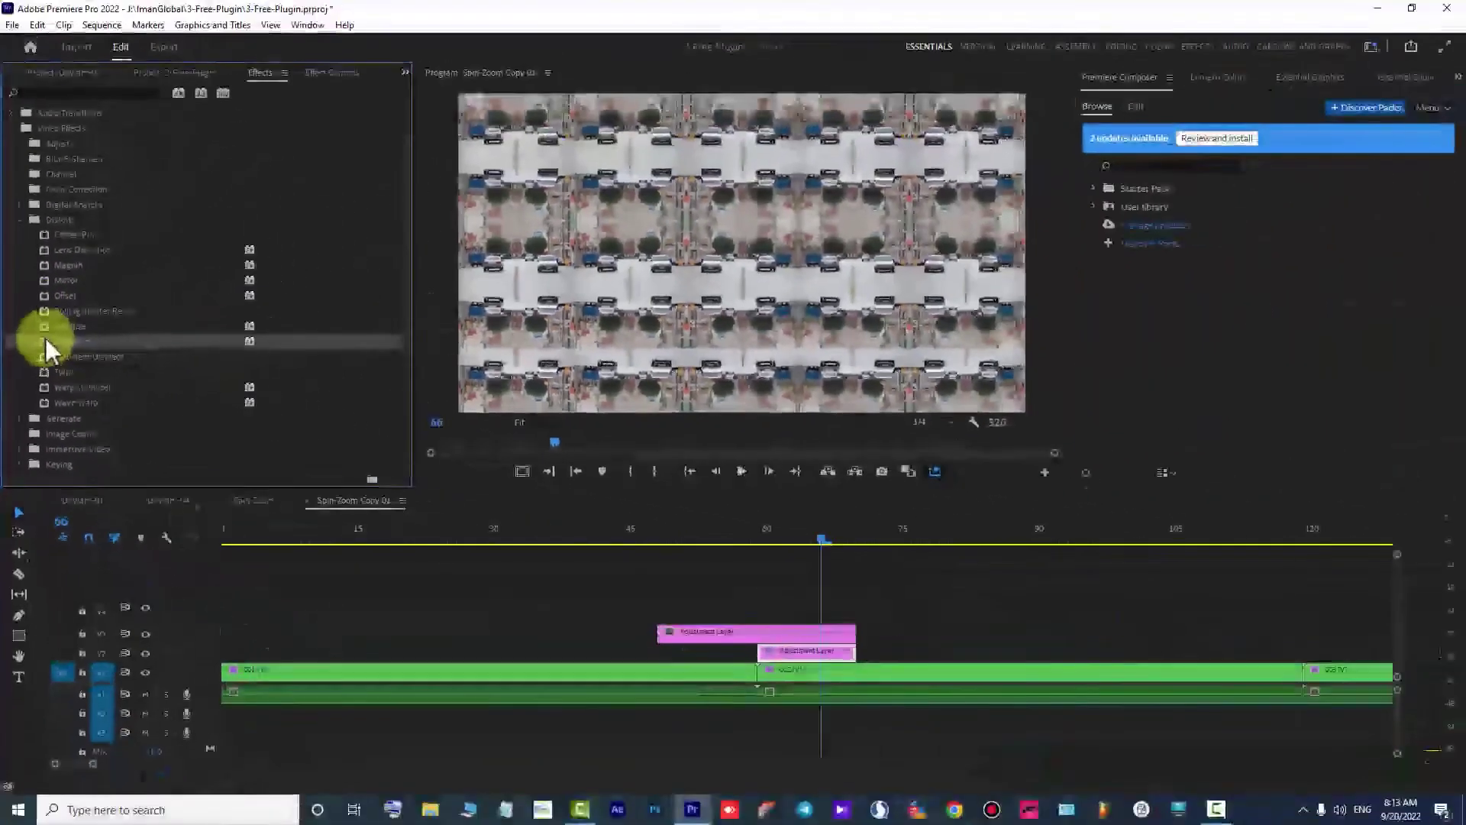
left_click_drag(43, 338, 801, 653)
left_click(344, 72)
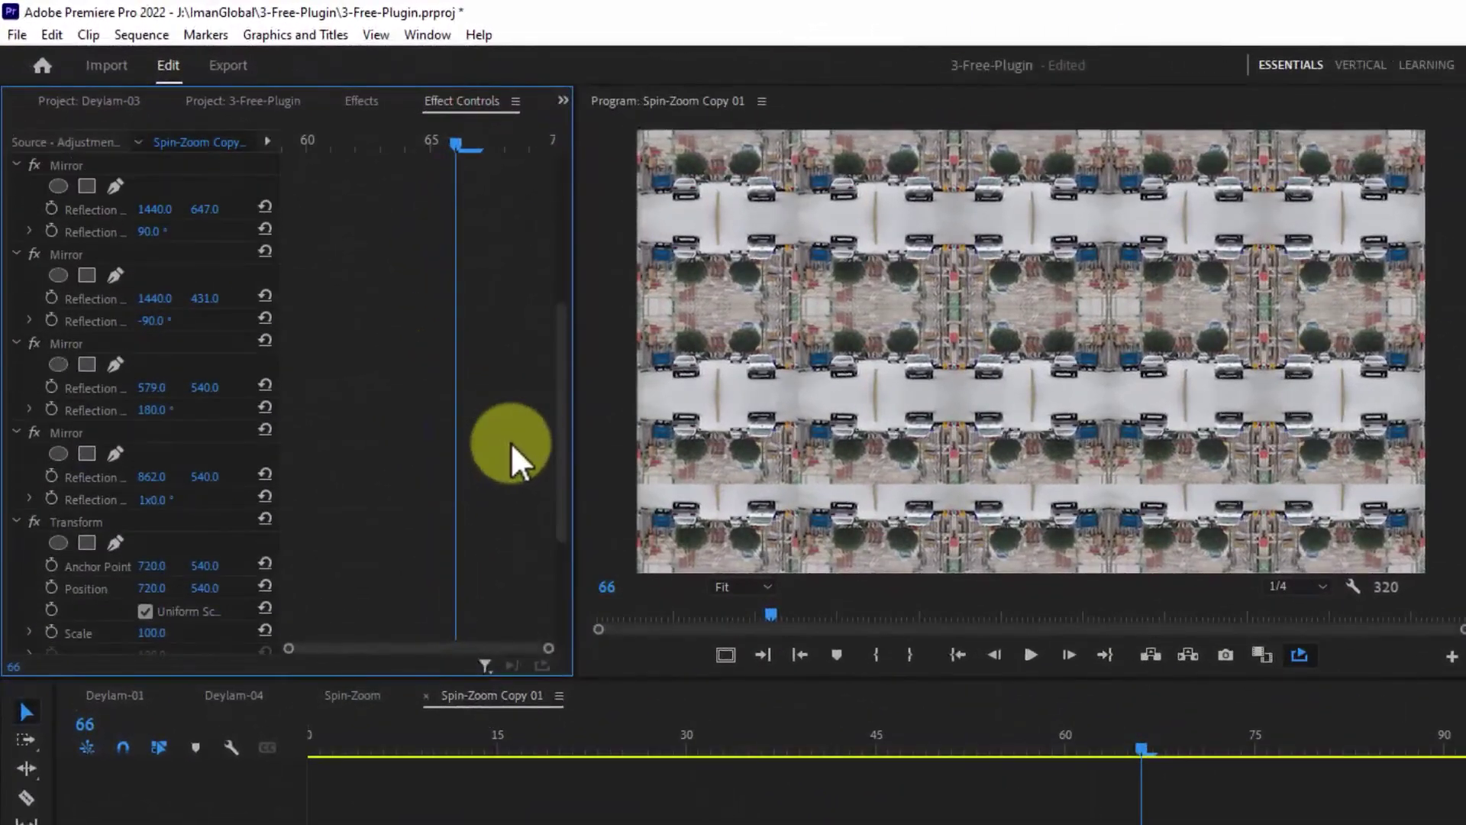
Set the rotation of the V2 adjustment layer's Transform effect to -90°.
scroll(511, 442, "down", 5)
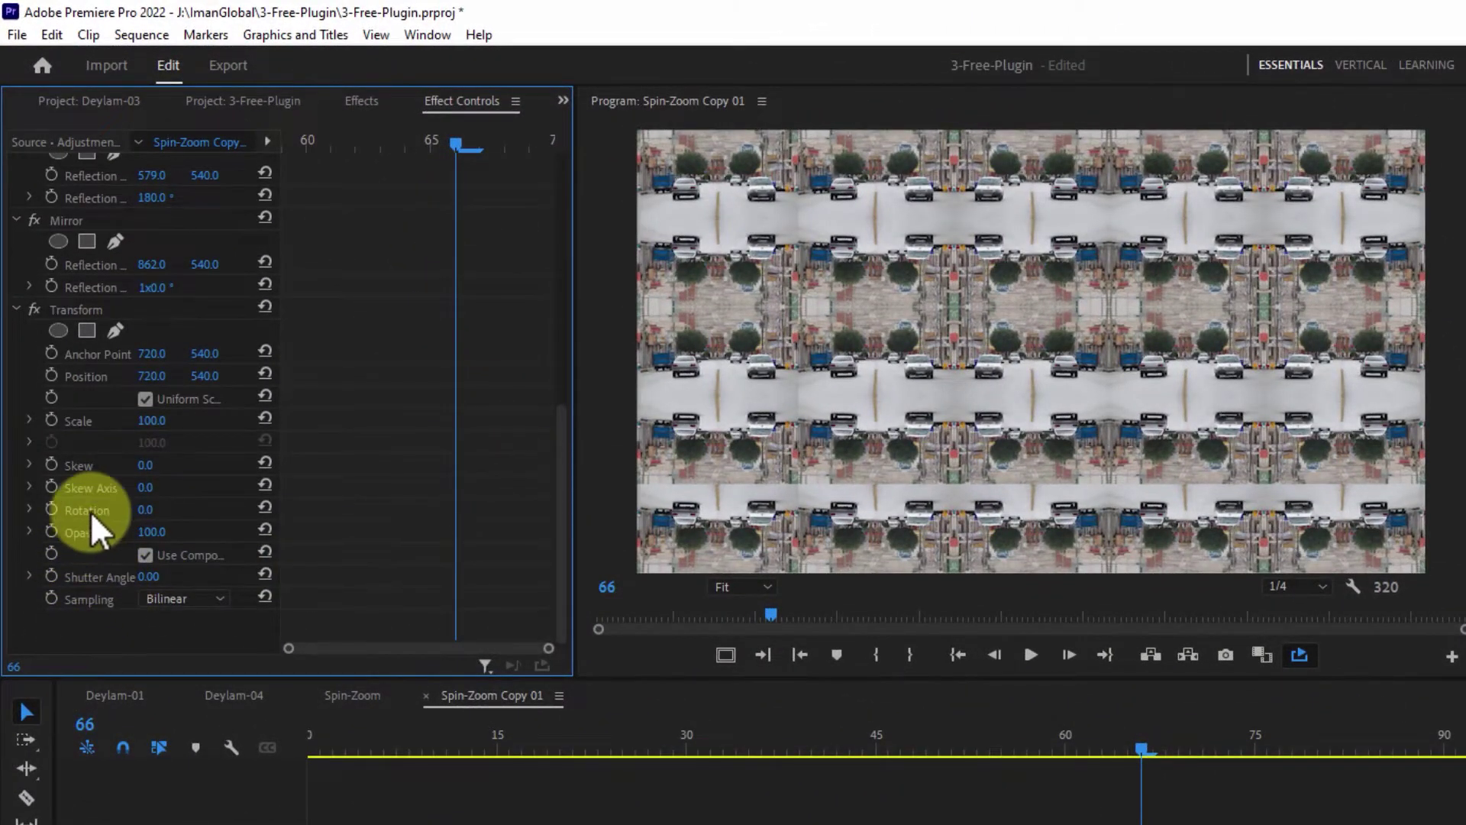
left_click(93, 510)
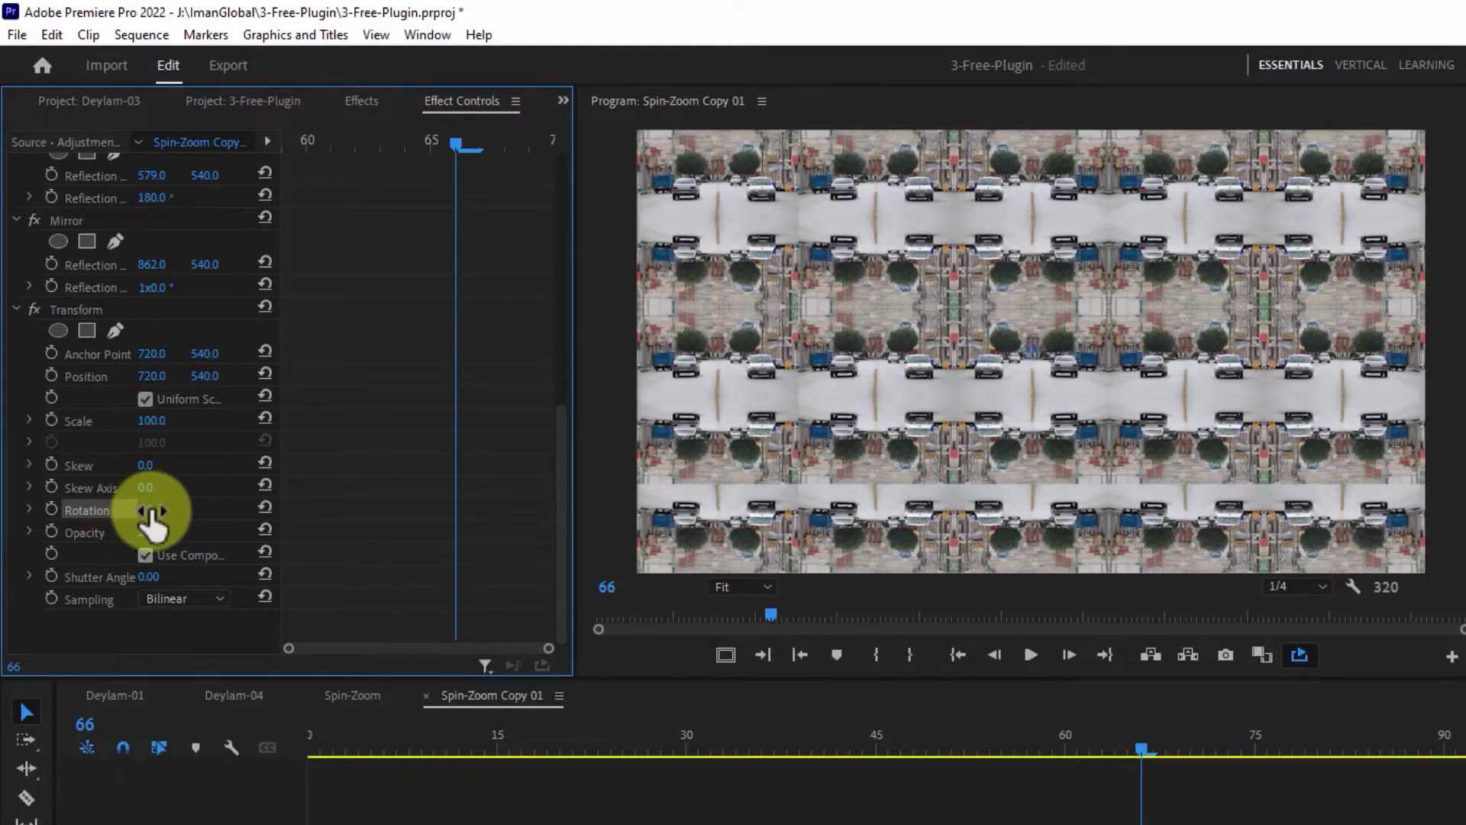
left_click(152, 508)
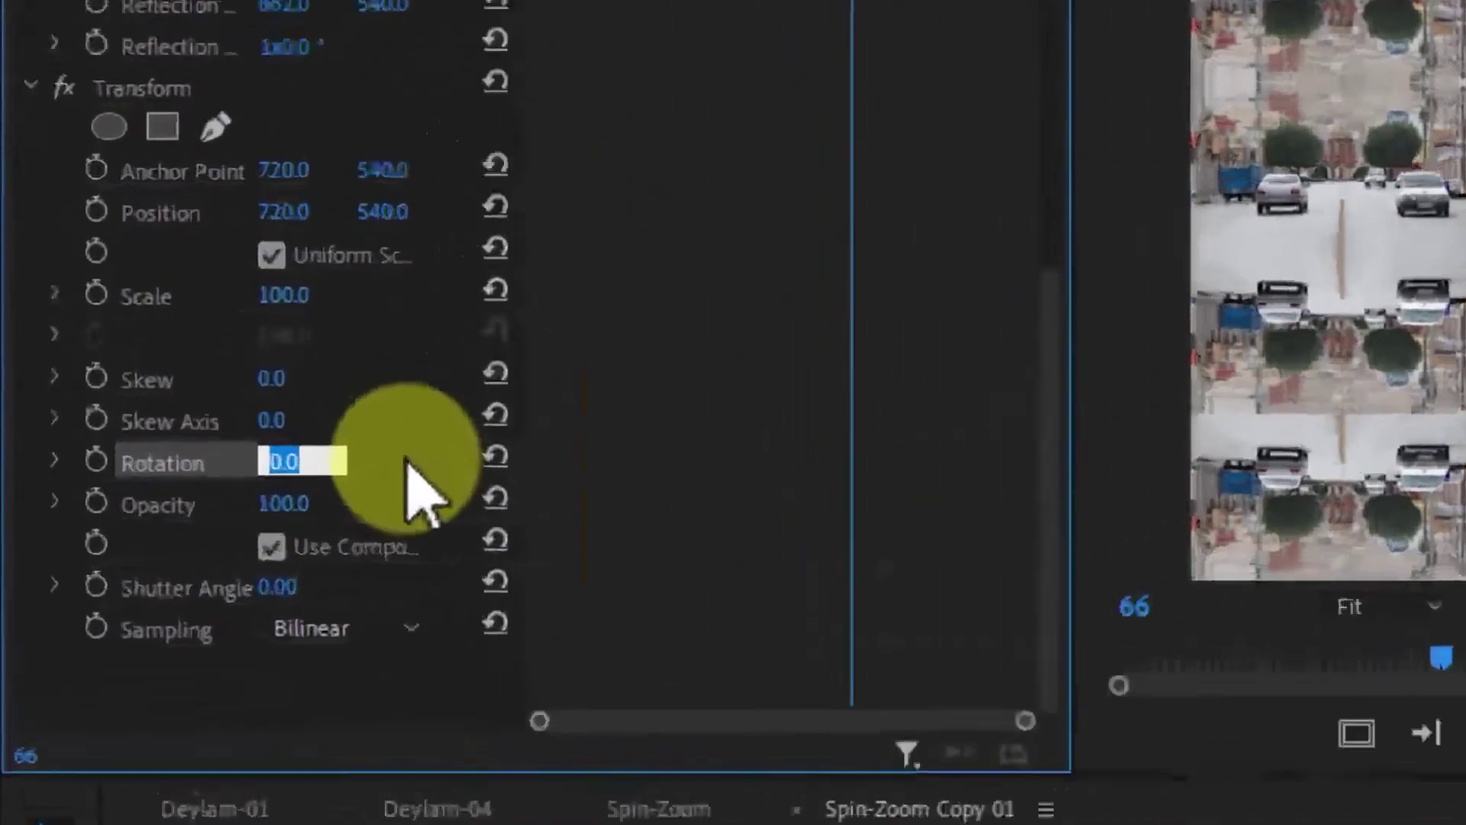
type("-9")
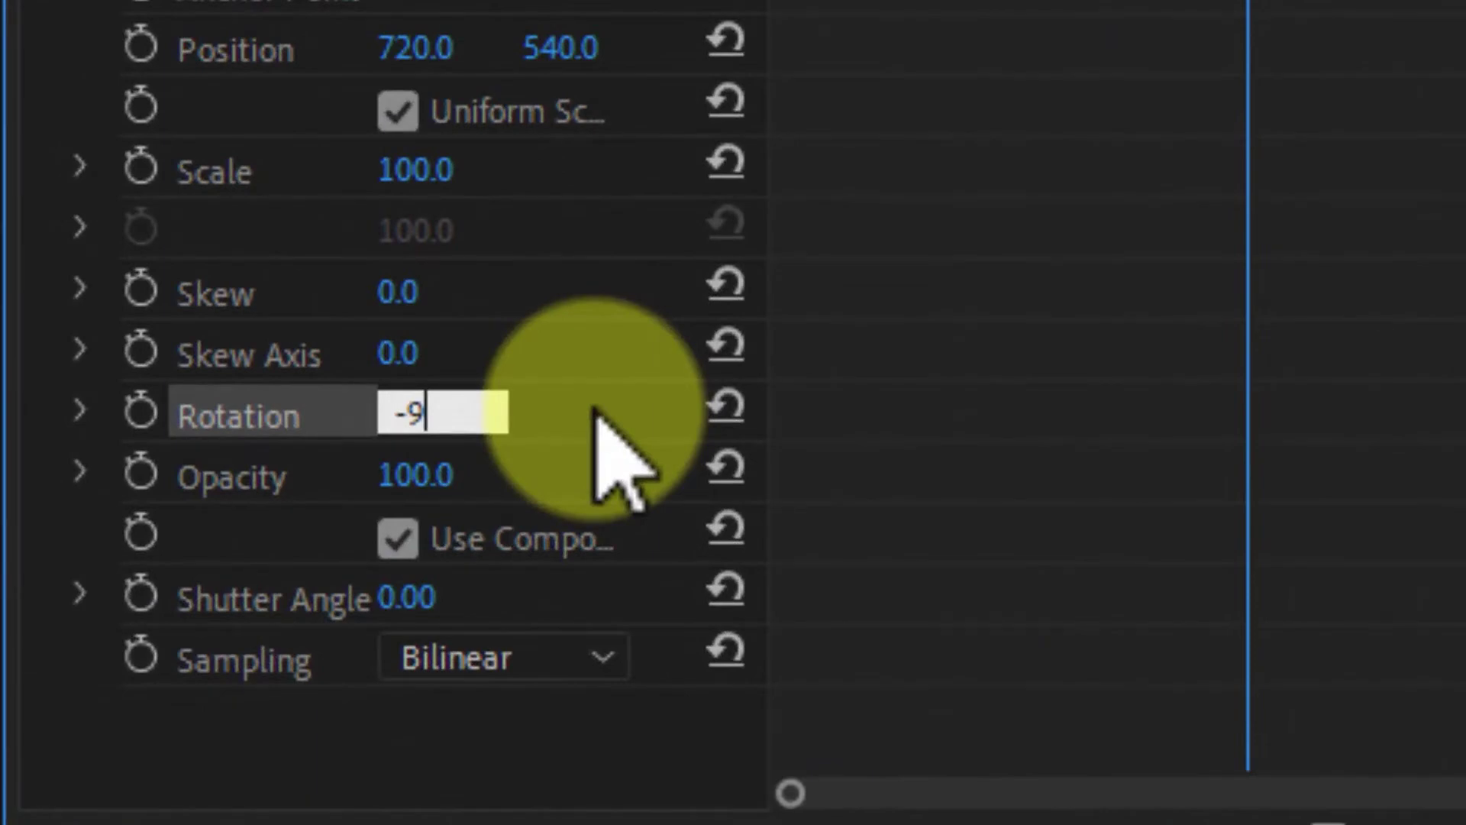
type("0")
key("Return")
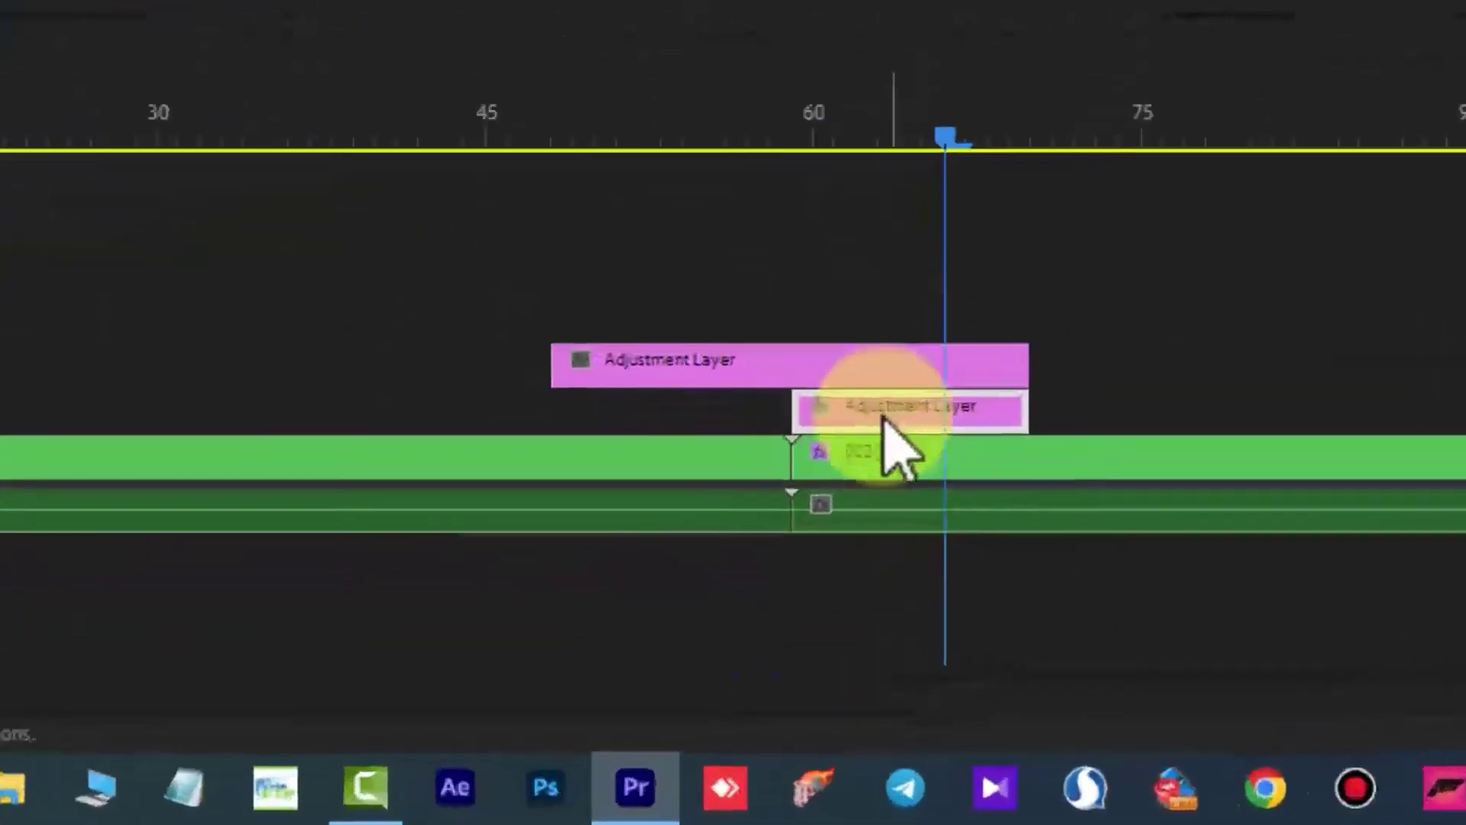
Apply the Transform effect to the longer adjustment layer on V3 and show its effect settings.
left_click(892, 324)
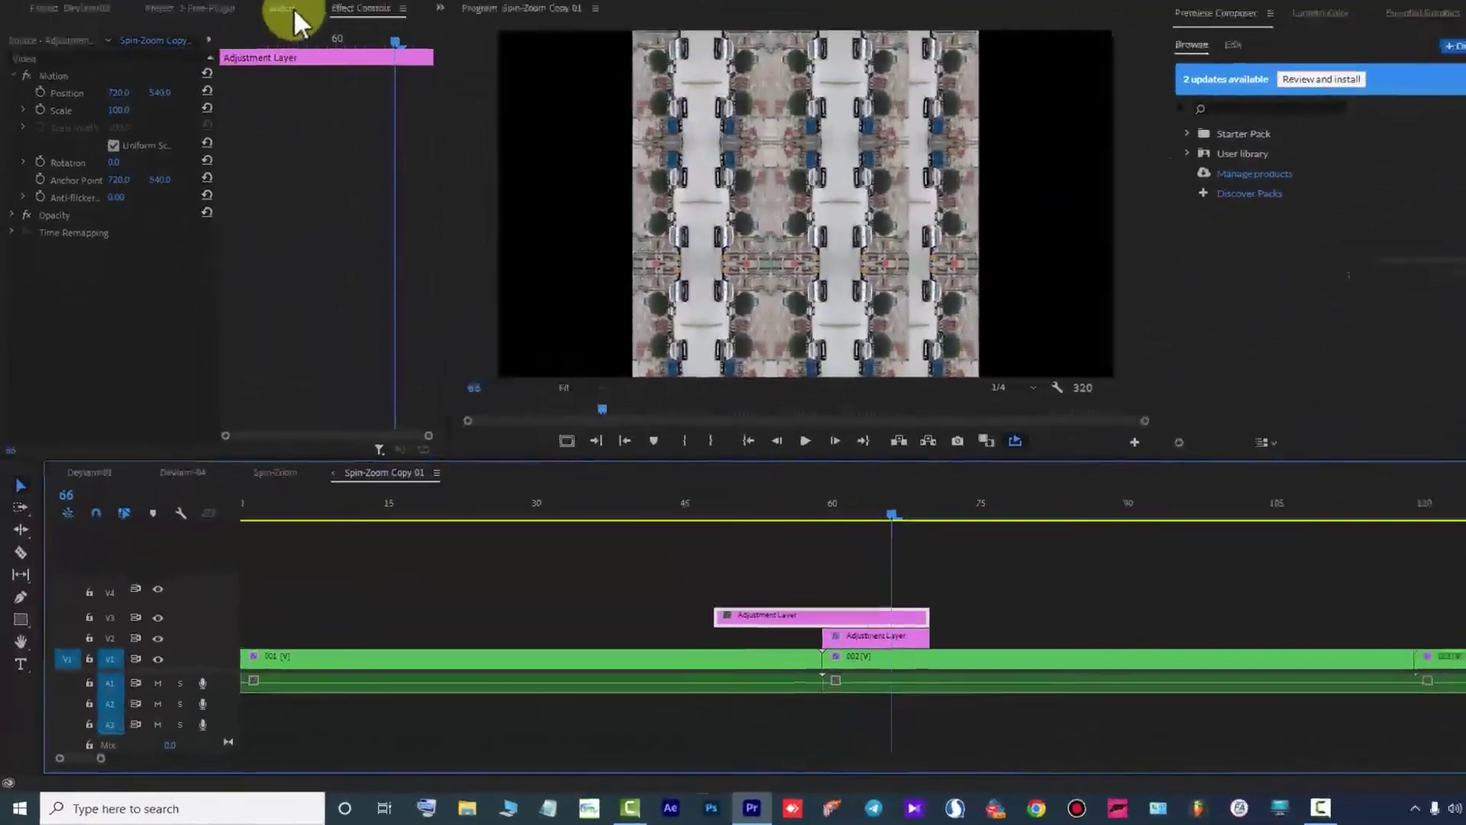
left_click(275, 59)
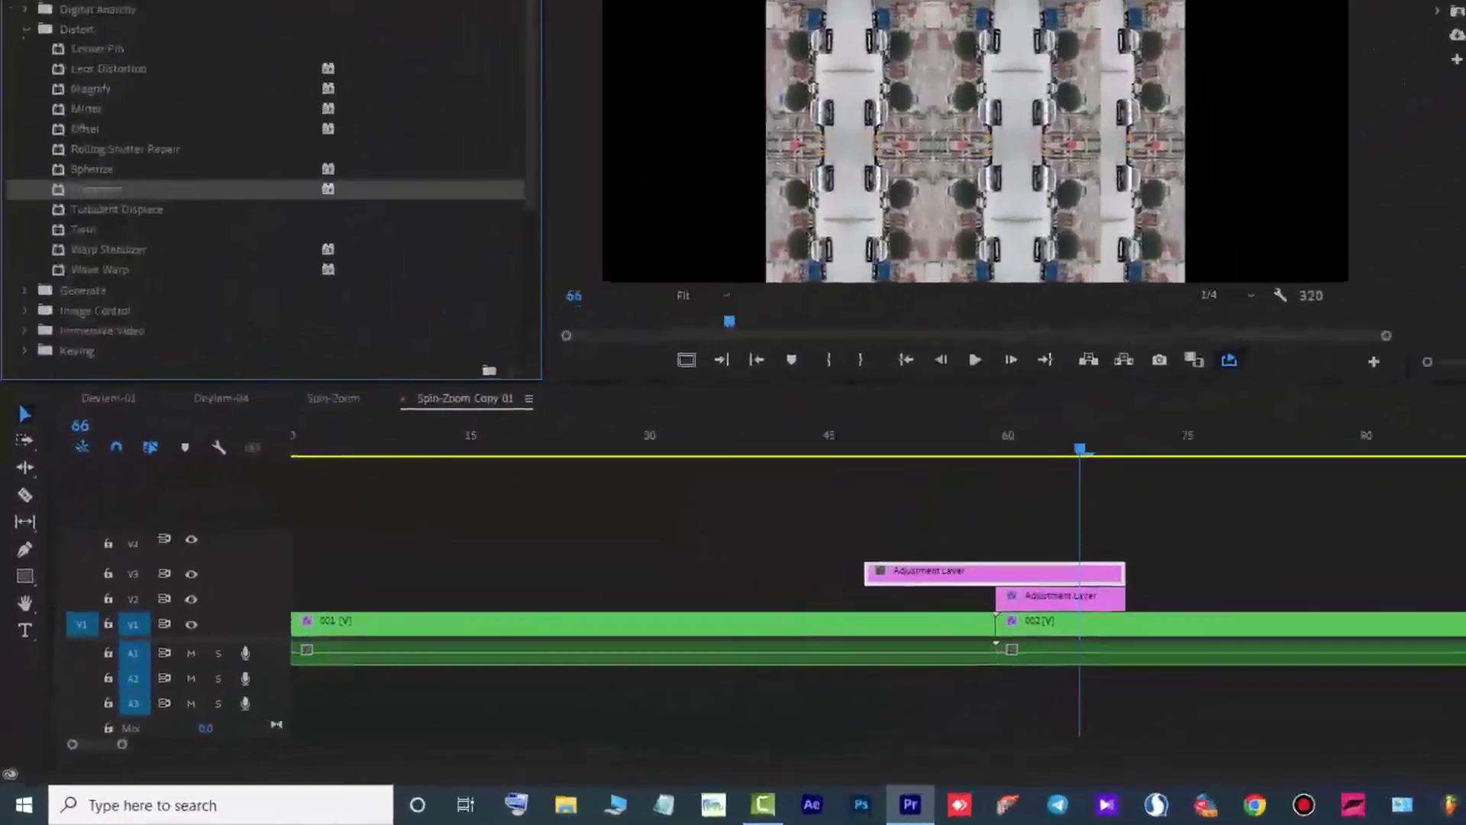
left_click_drag(58, 131, 1096, 556)
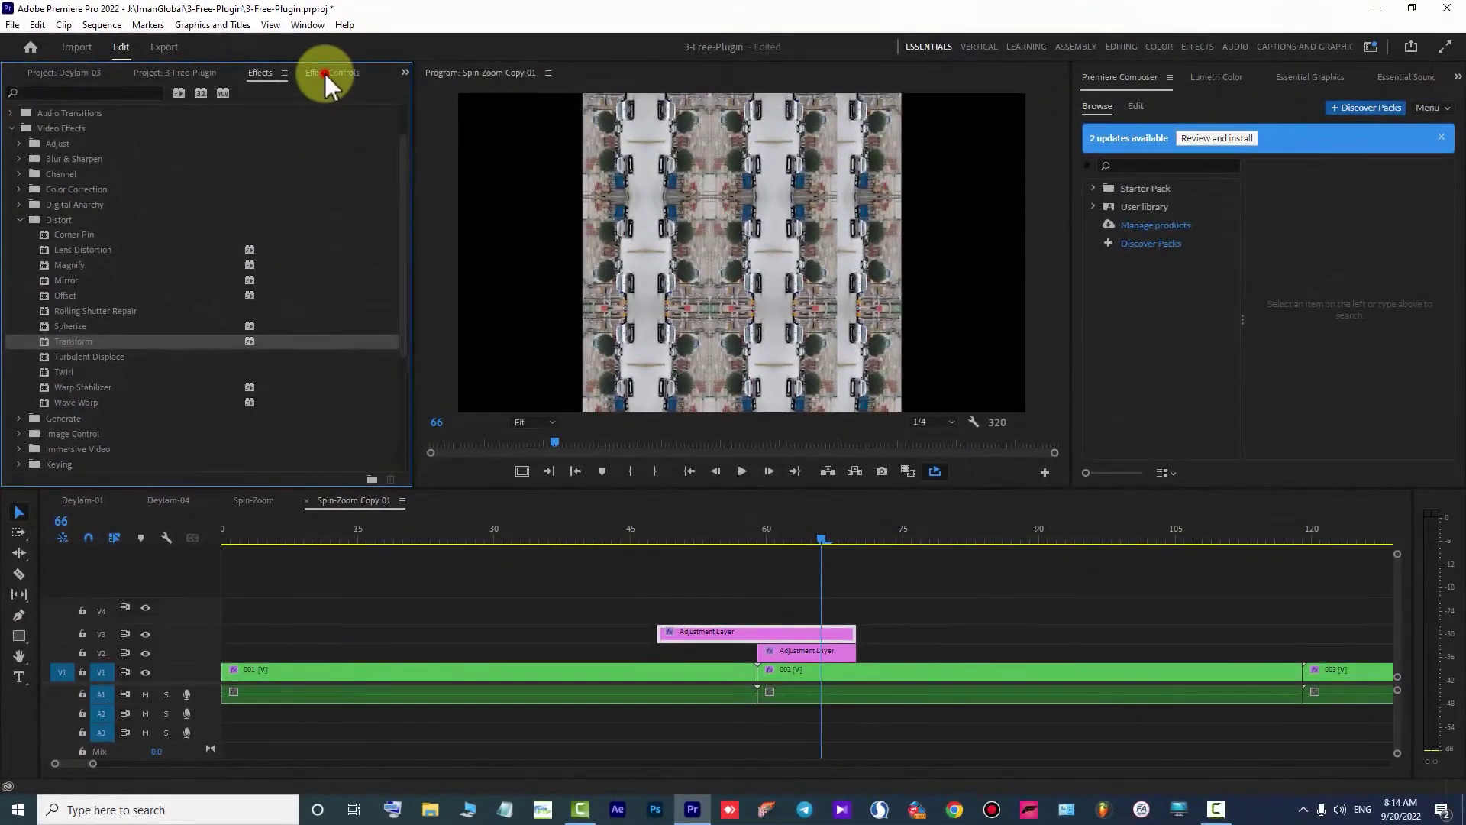
left_click(329, 74)
Keyframe the V3 Transform effect's scale at 100 on frame 56 and at 500 on frame 62.
left_click(735, 536)
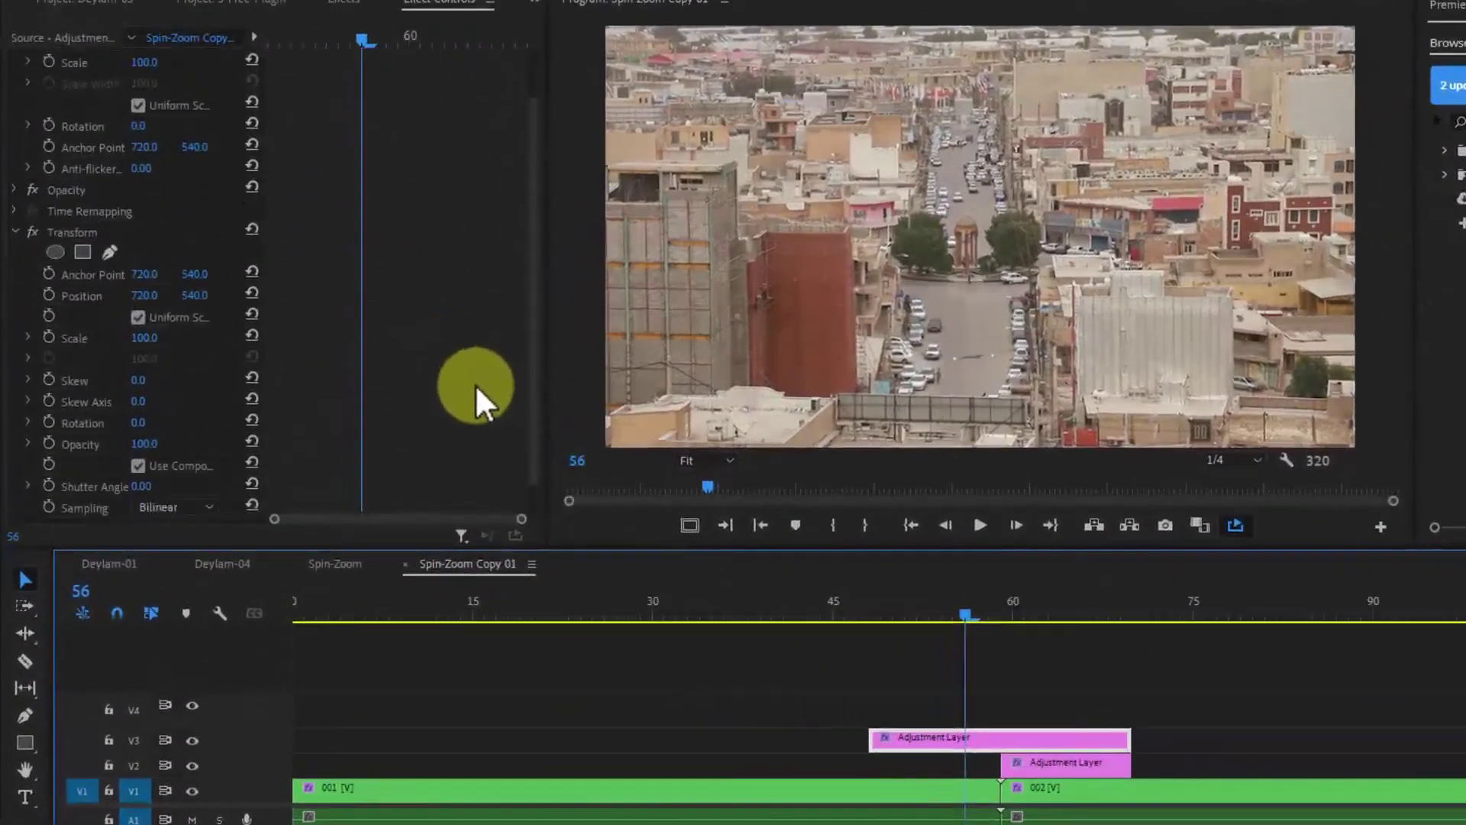
scroll(359, 363, "down", 2)
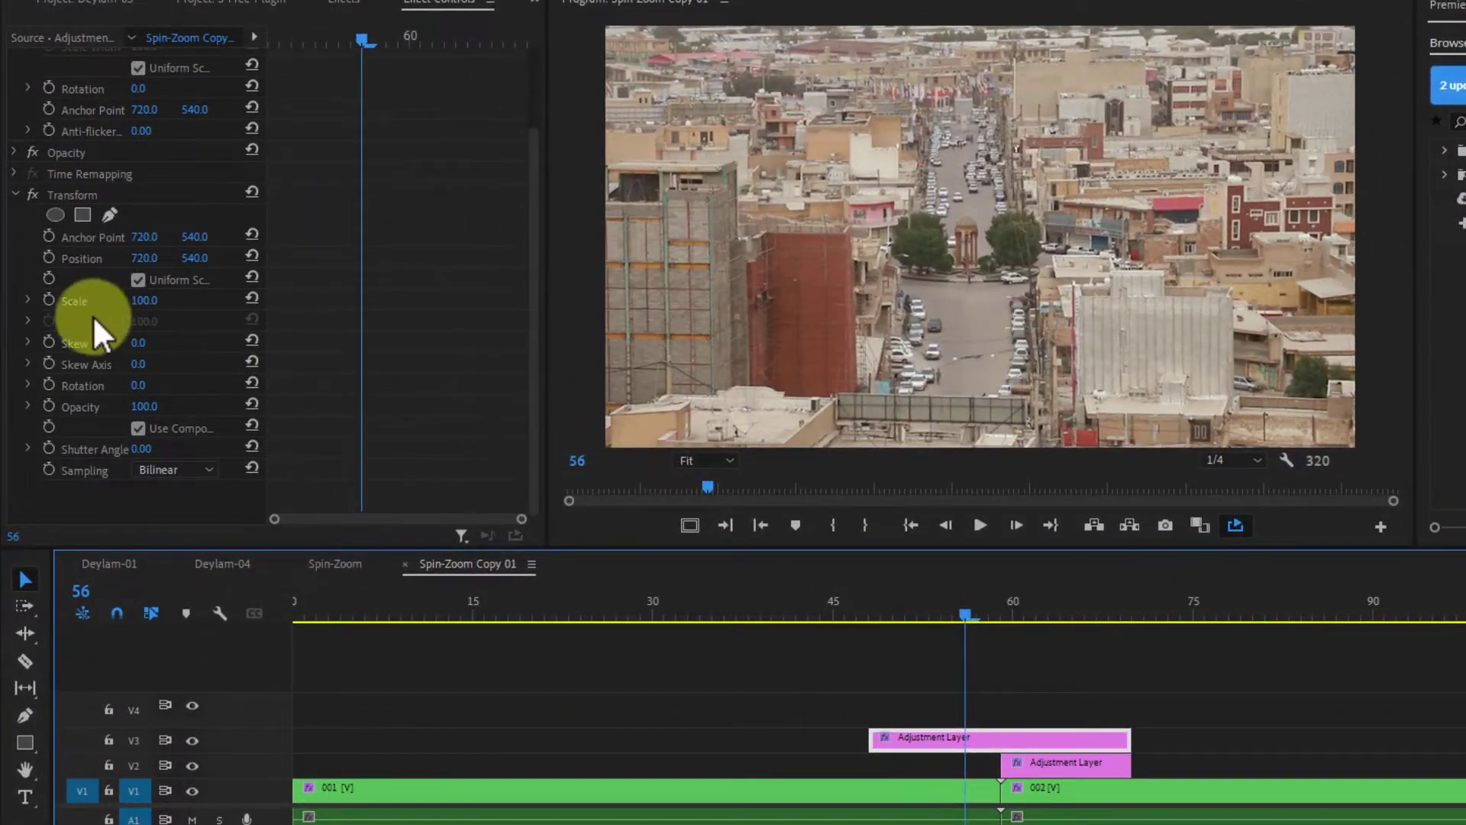
left_click(49, 299)
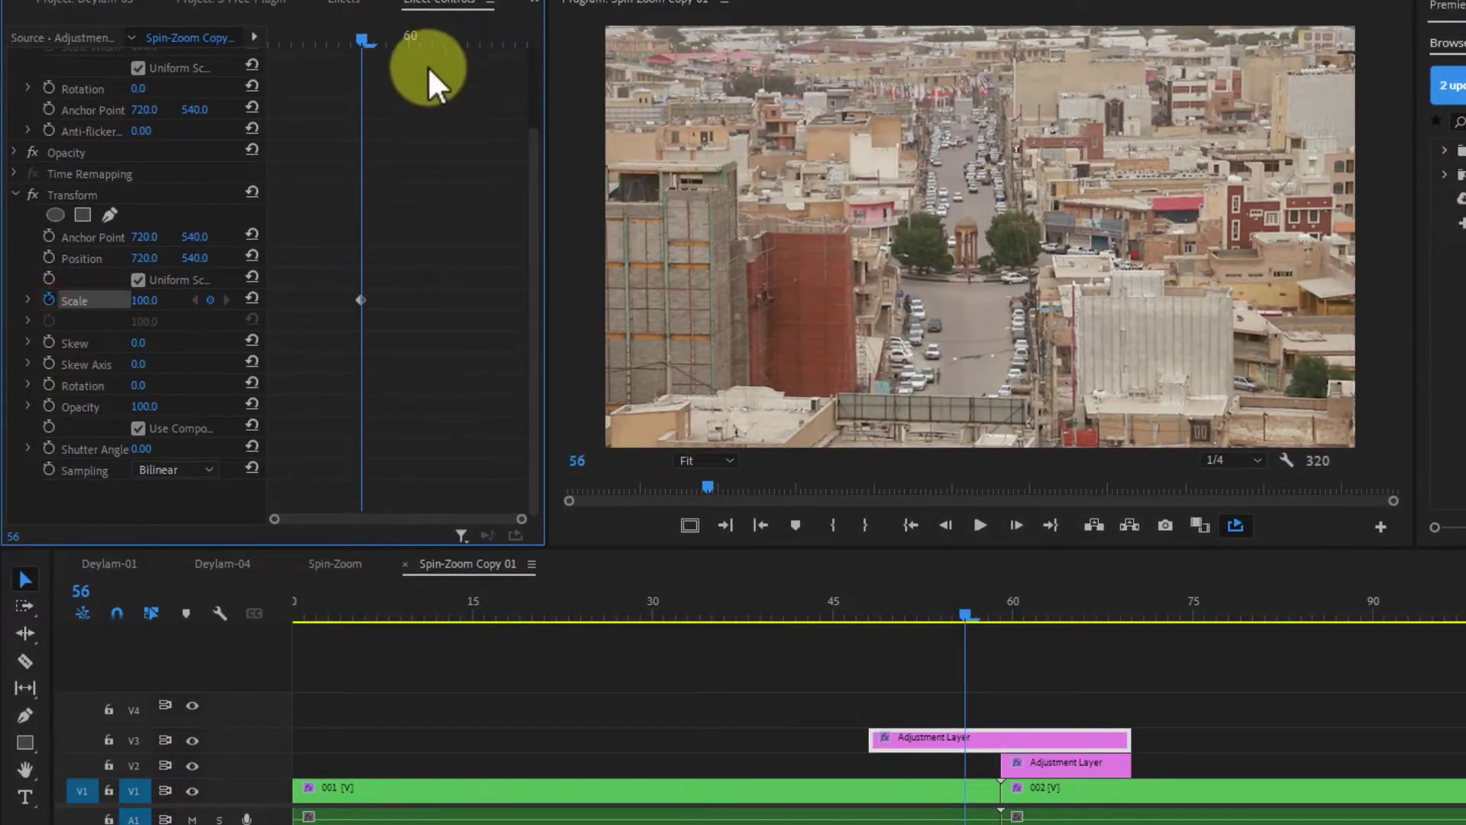
left_click_drag(426, 38, 438, 43)
left_click(153, 300)
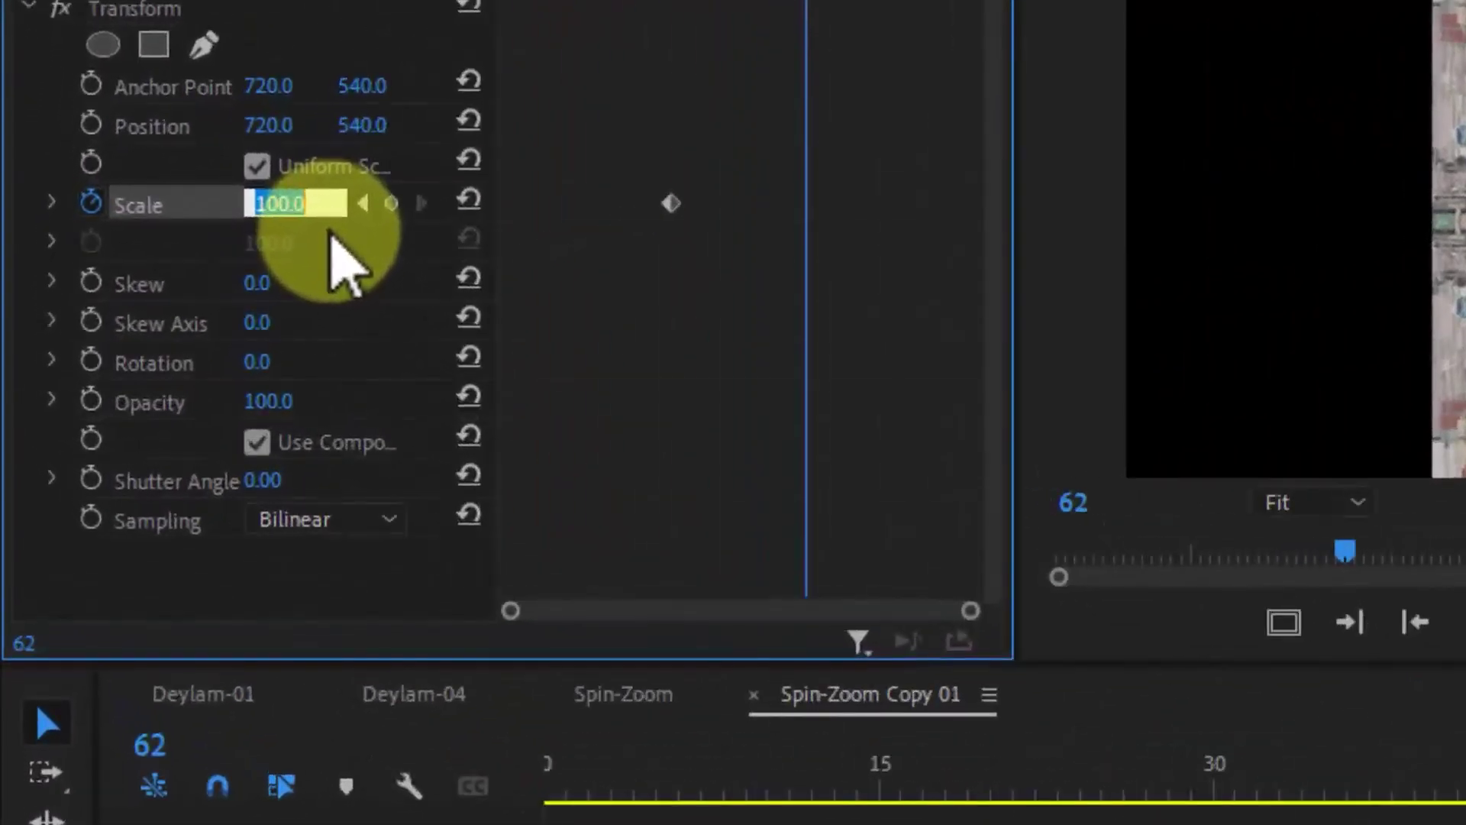
type("500")
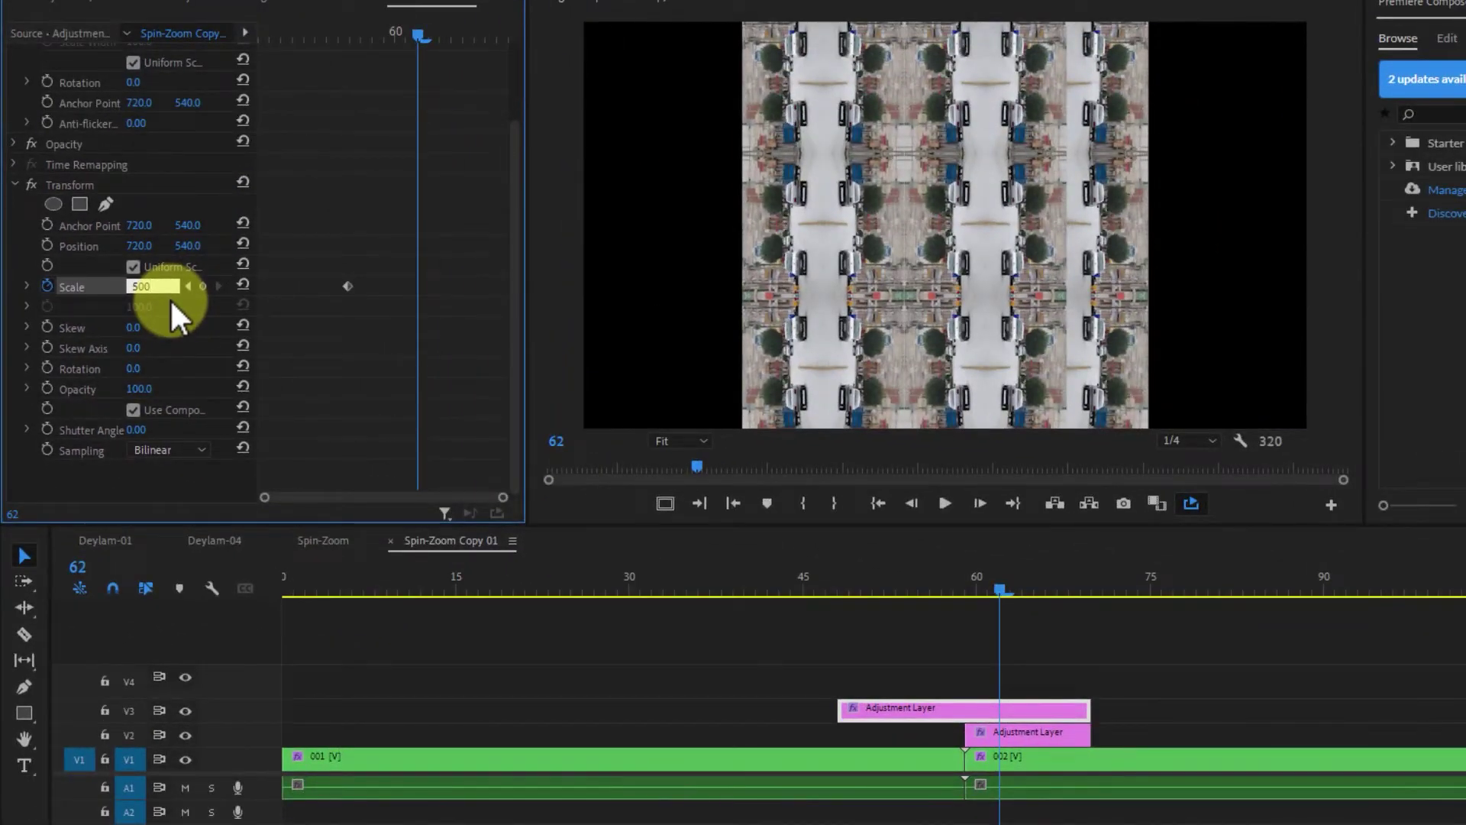
key("Return")
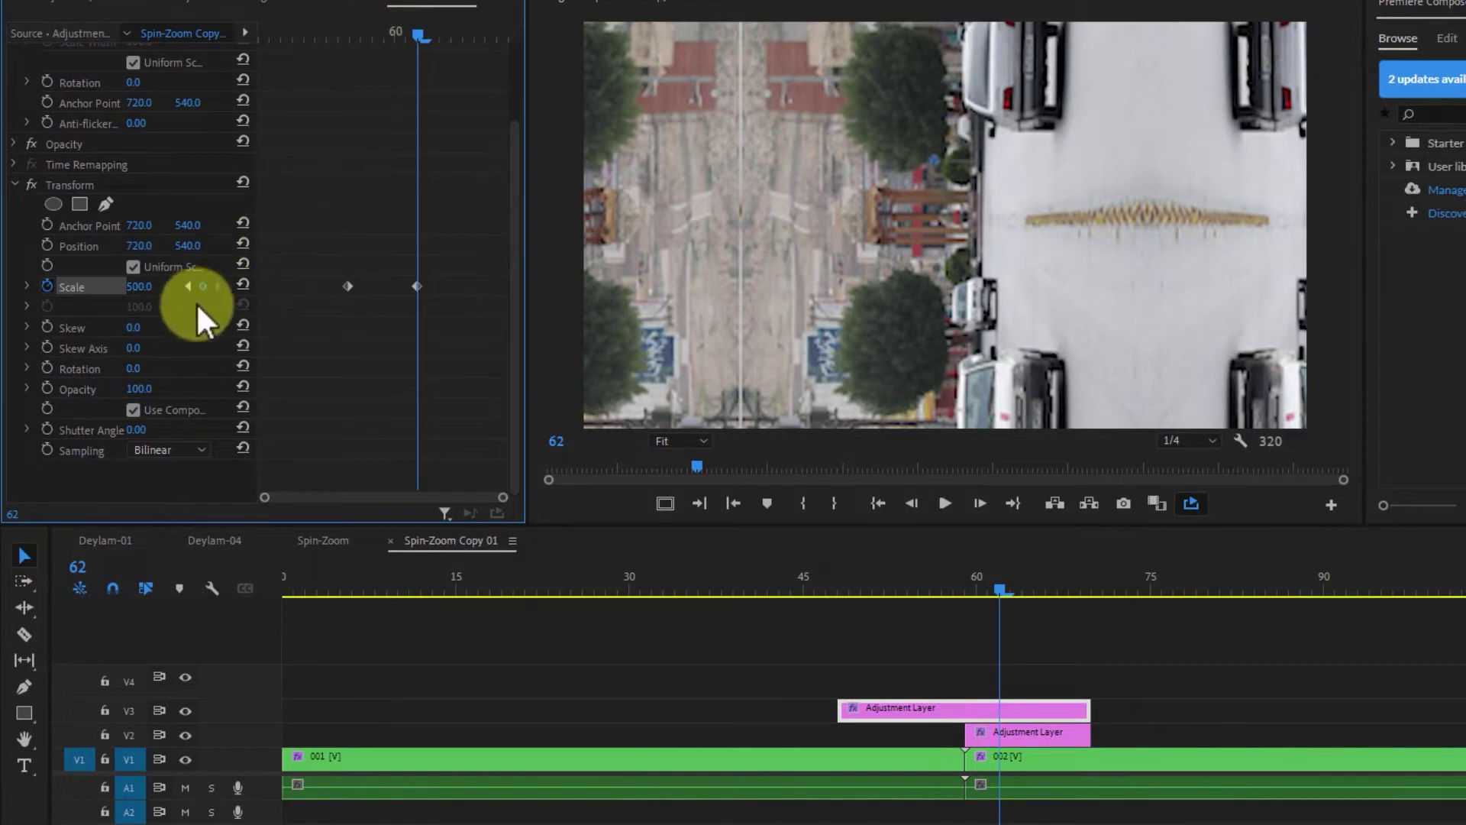
Keyframe the V3 Transform effect's rotation at 0° on frame 56 and at 90° on frame 62.
left_click(188, 287)
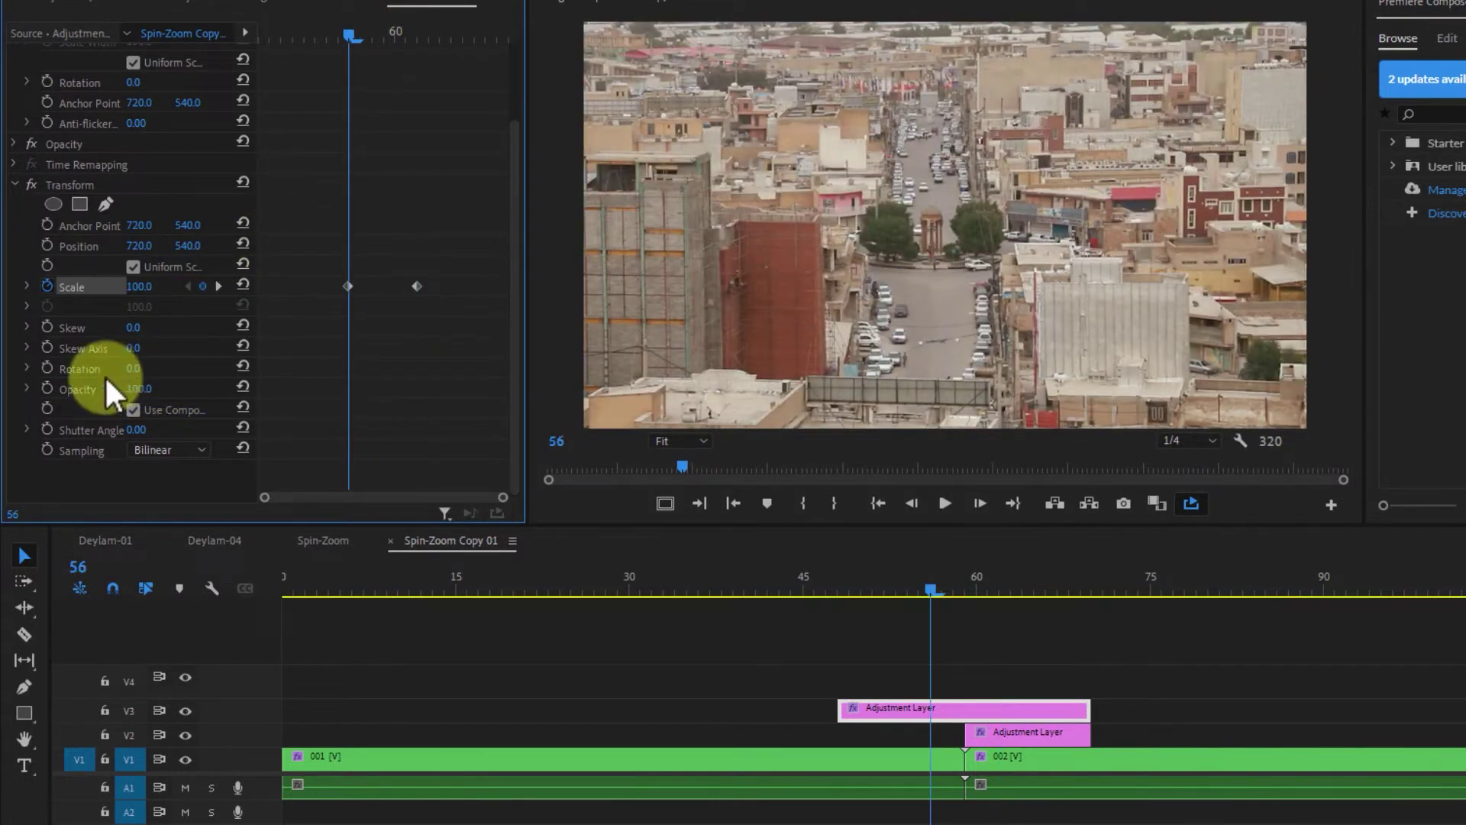
left_click(48, 368)
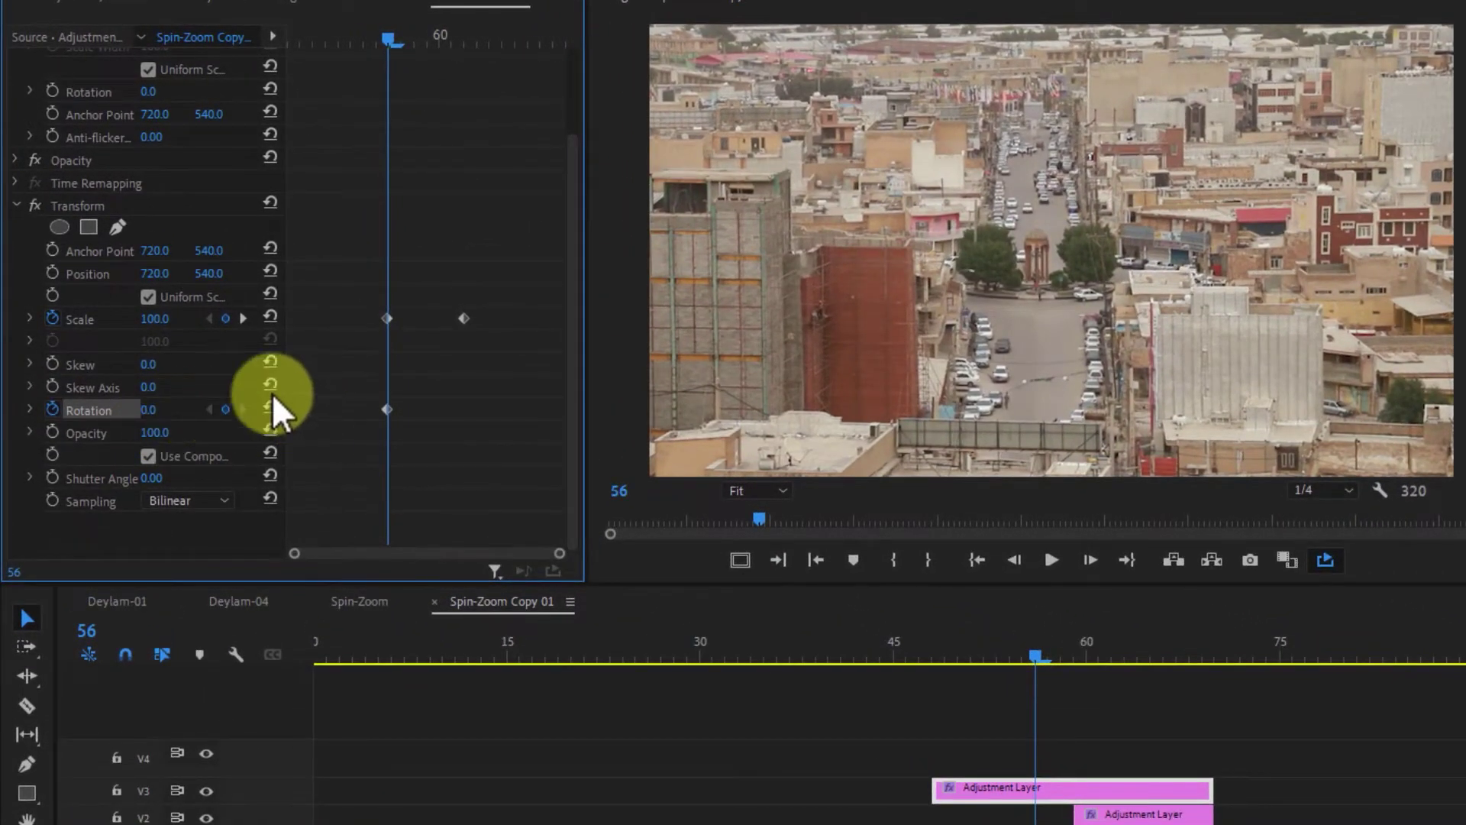
left_click(243, 318)
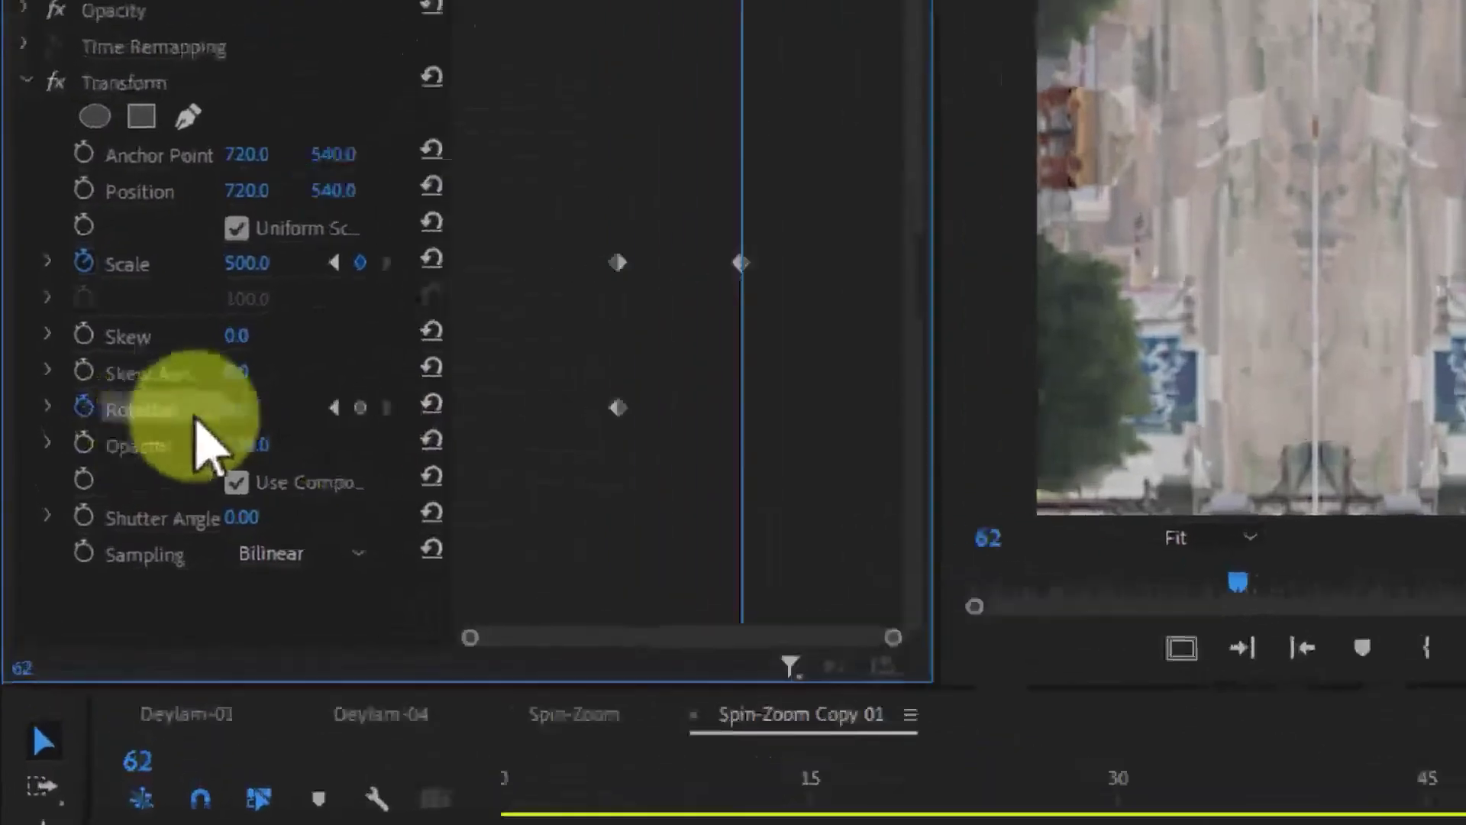
left_click(230, 412)
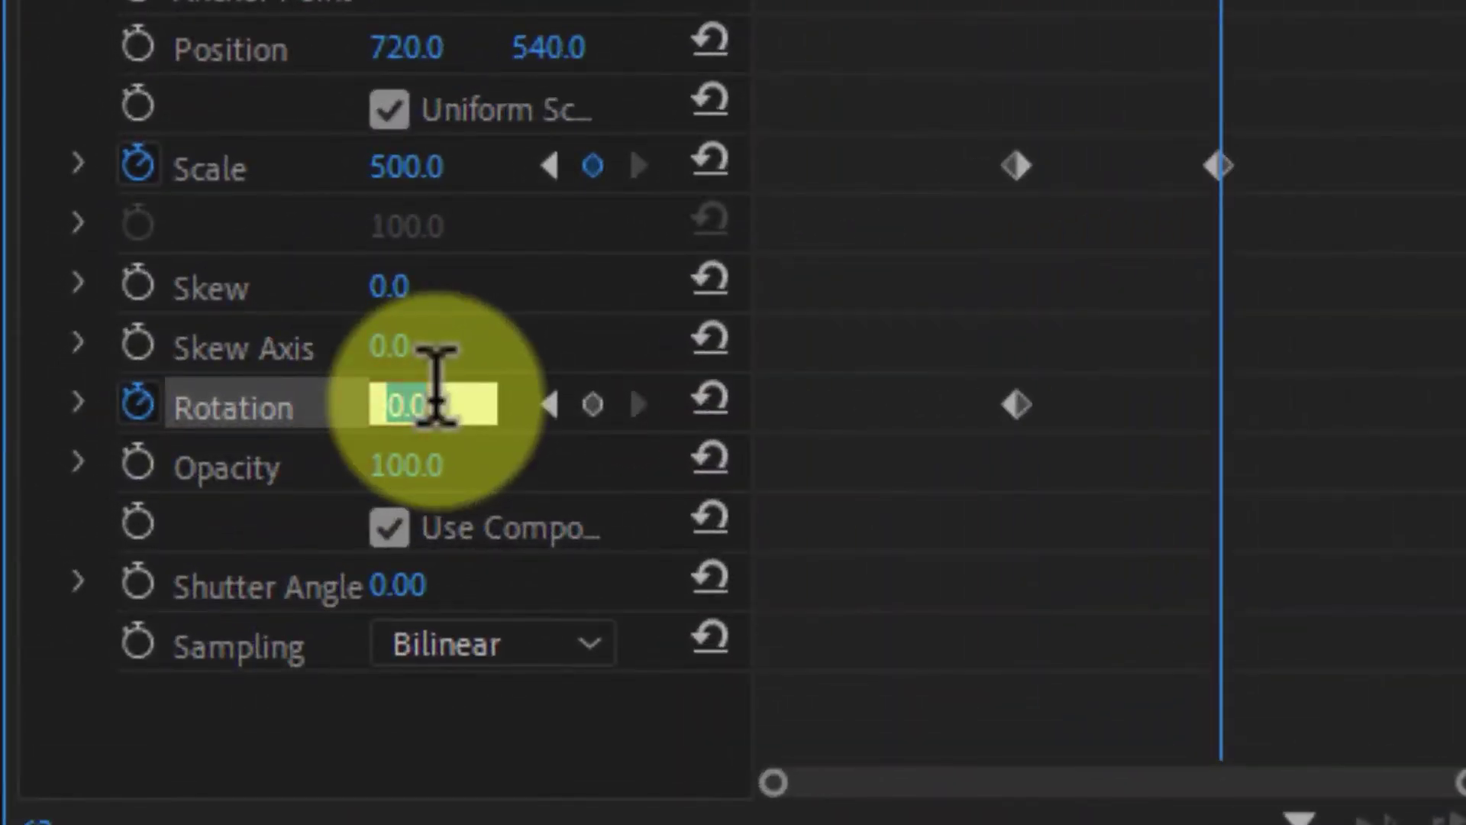
type("90")
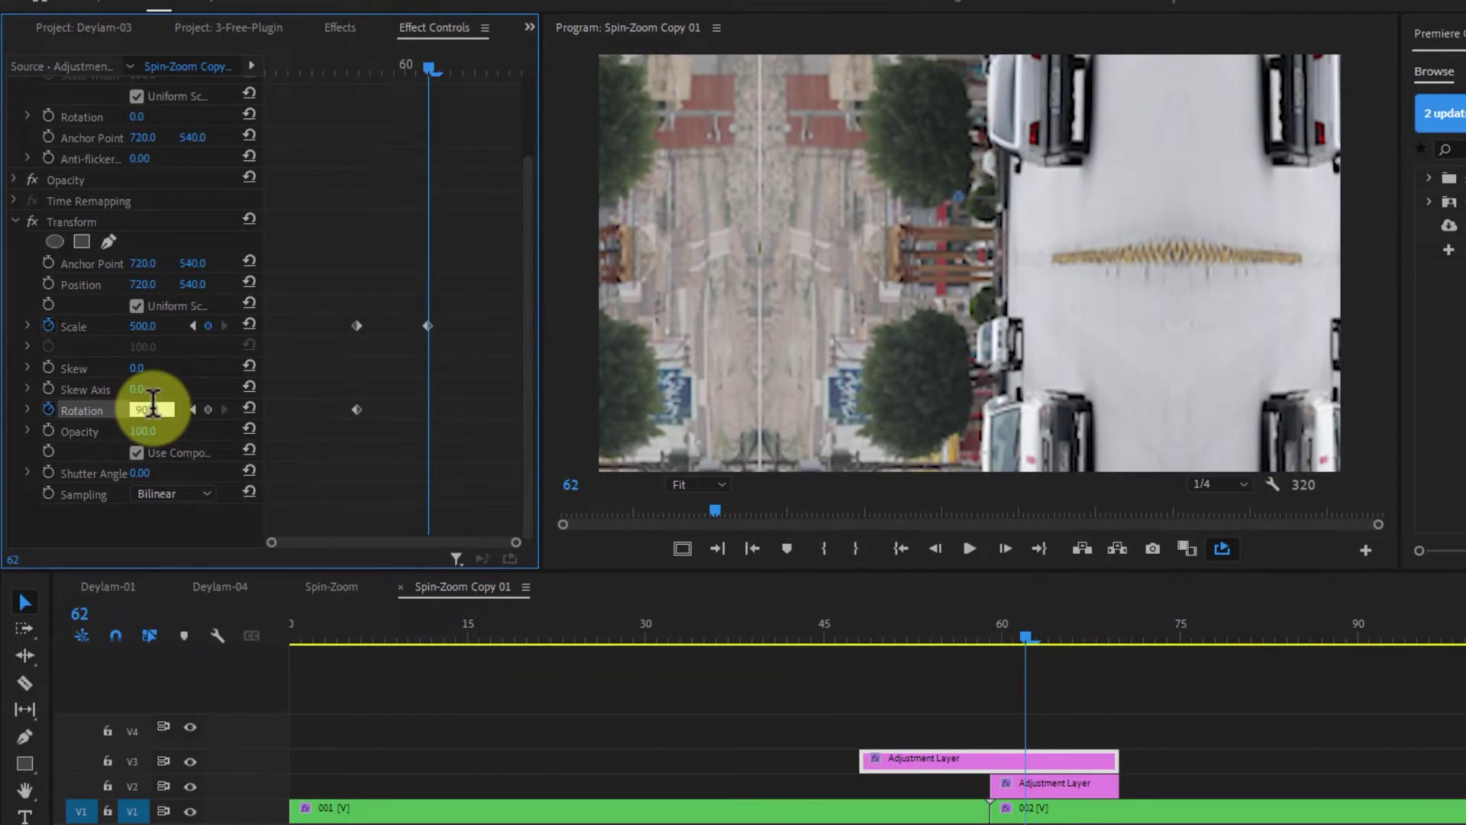
key("Return")
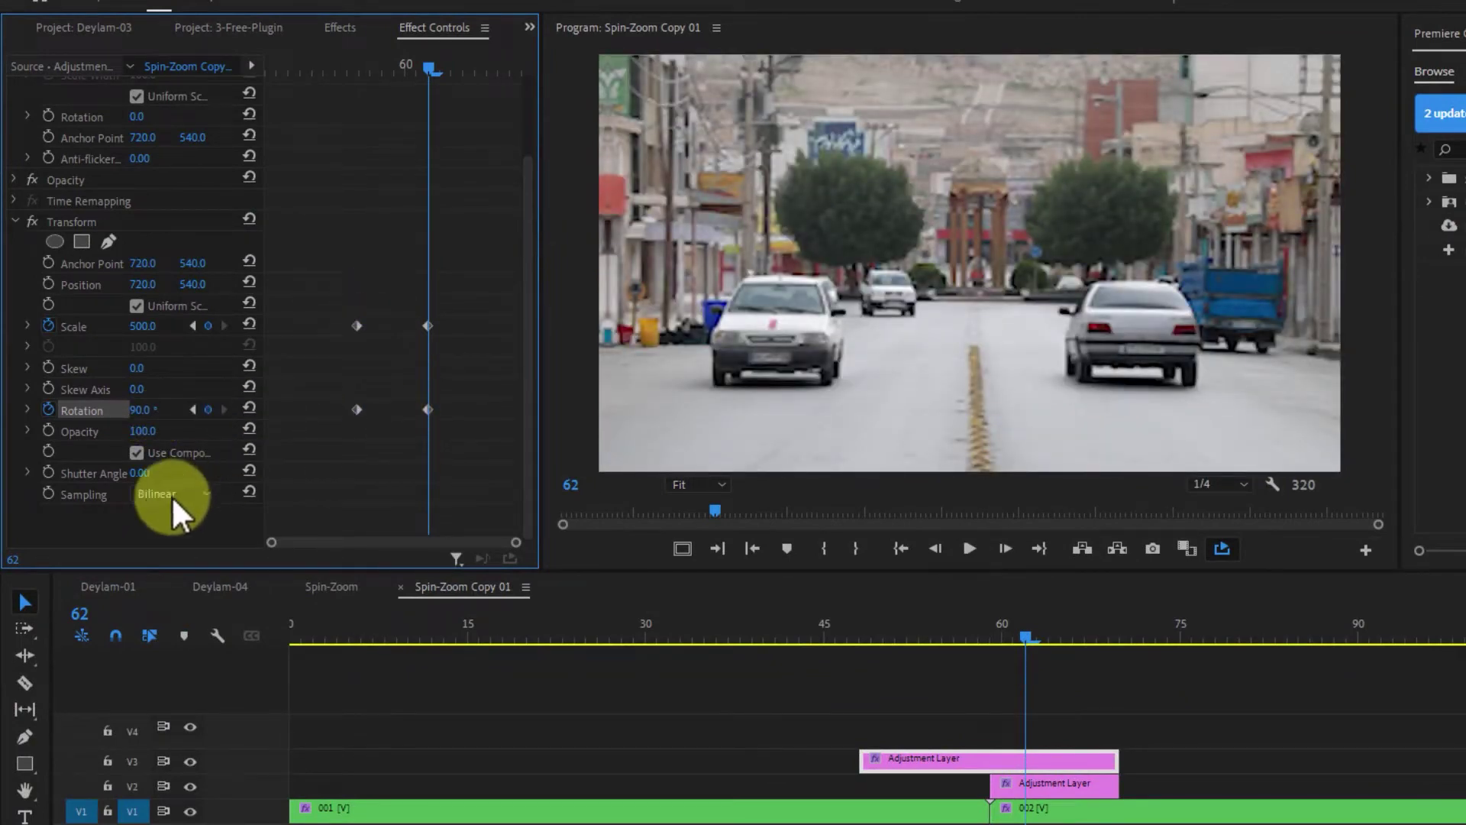
Set the V3 Transform effect's shutter angle to 360, viewing the motion blur on frame 60.
left_click(84, 473)
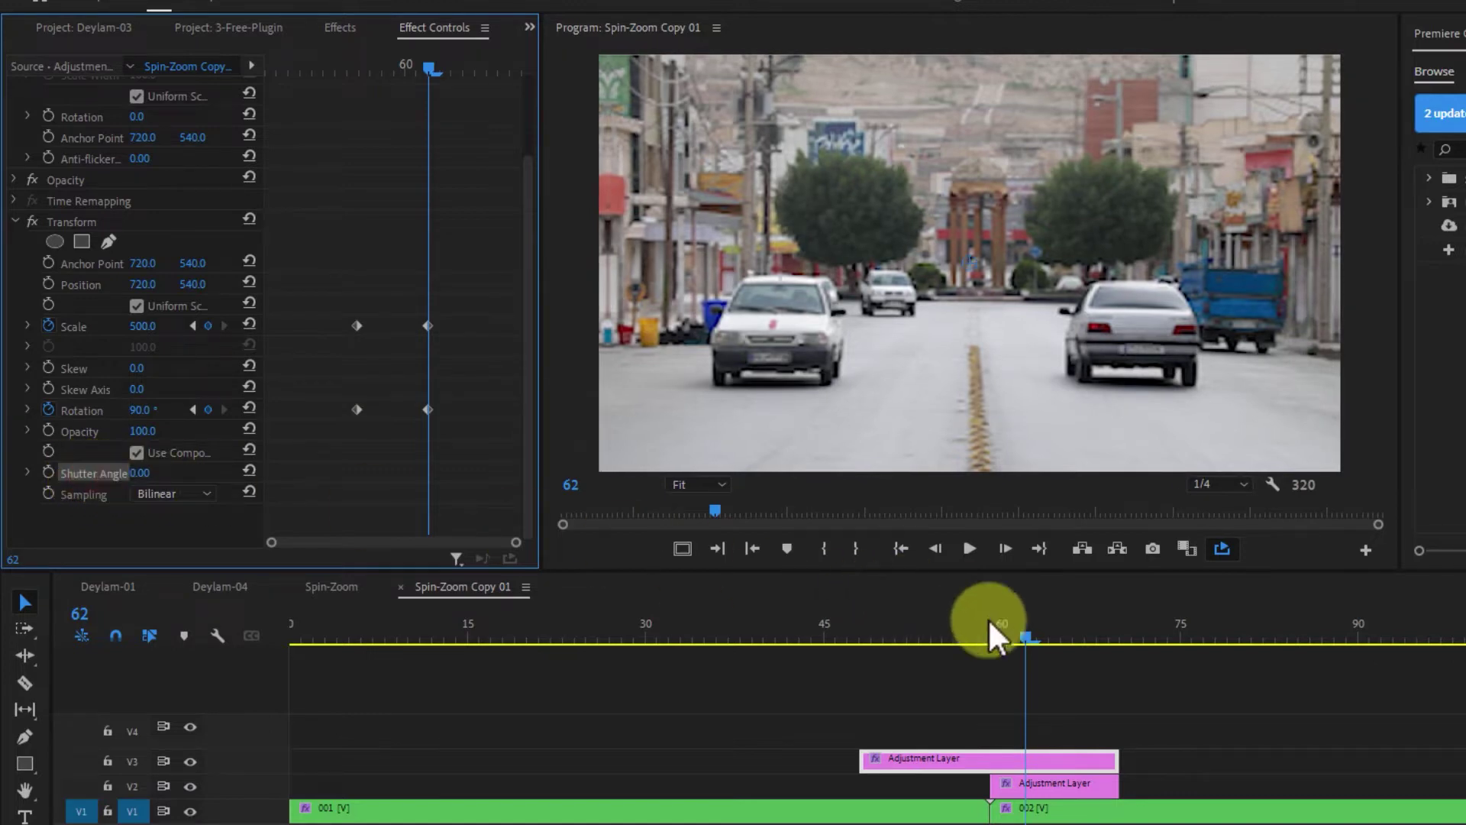
left_click(1003, 634)
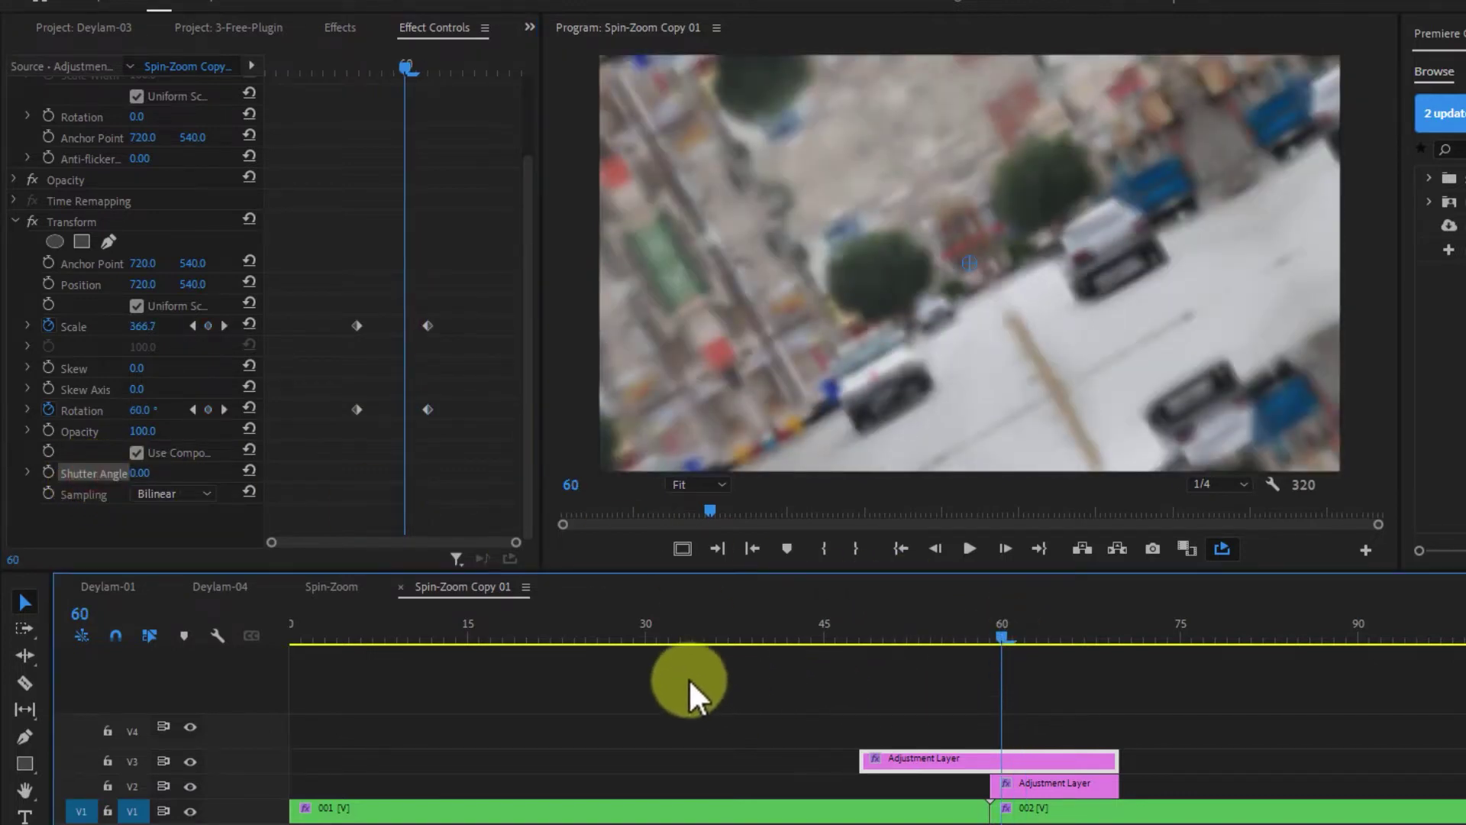
left_click(142, 472)
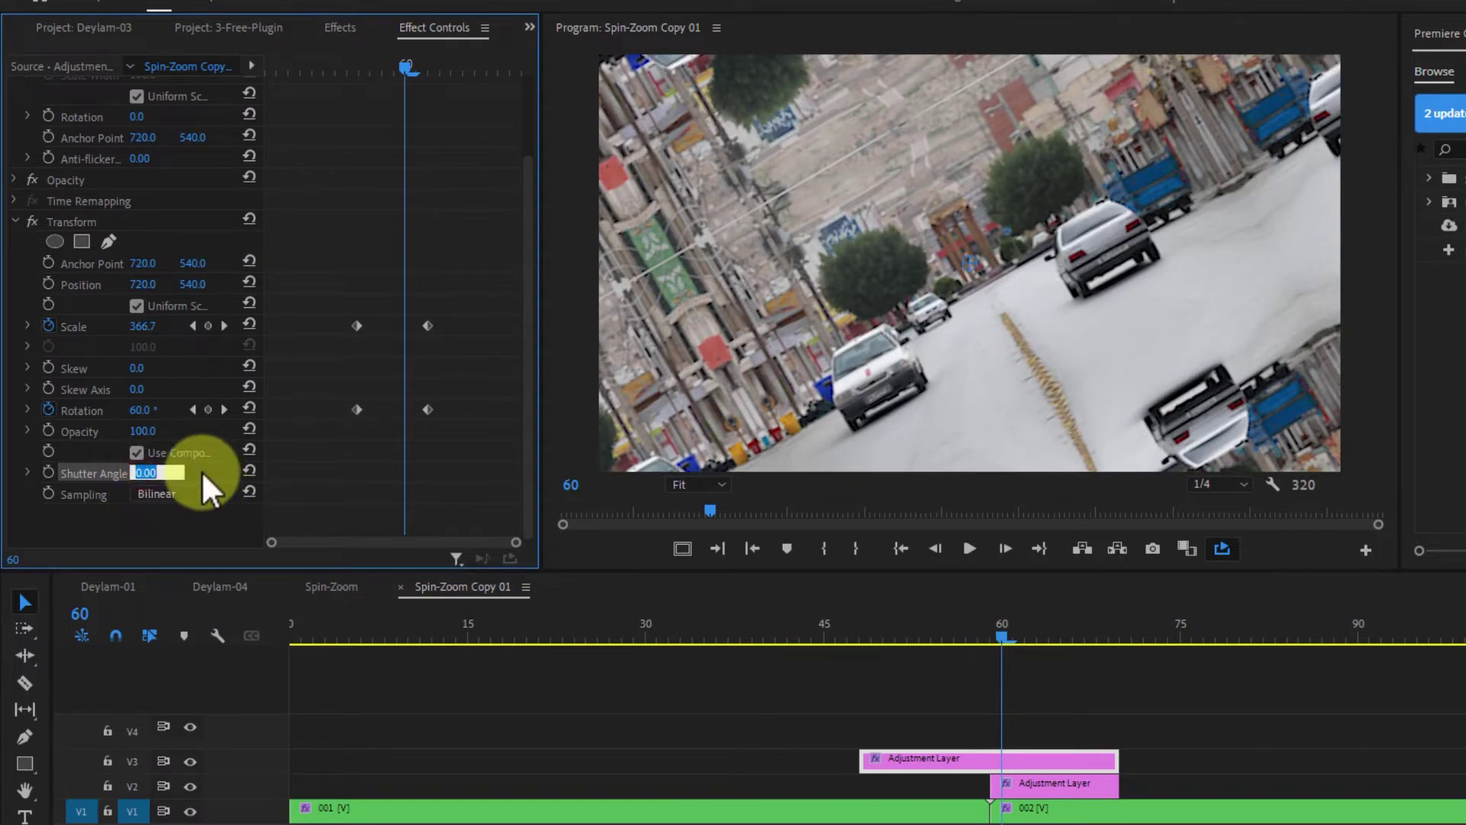
type("360")
key("Return")
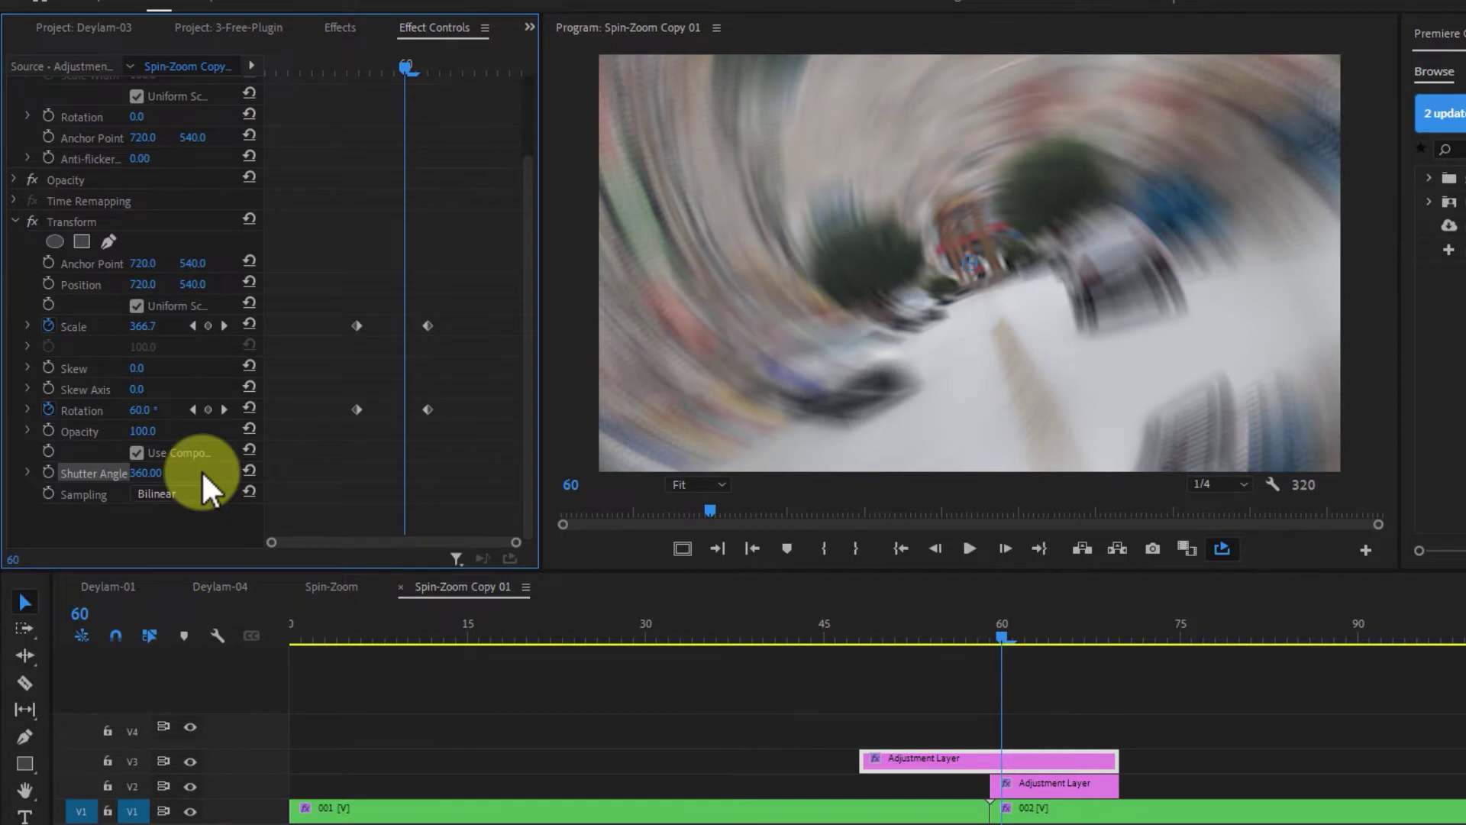
Switch the Transform effect's shutter angle between 0 and 360 to compare the motion blur on frame 60.
mouse_move(163, 474)
left_mouse_down()
mouse_move(104, 475)
mouse_move(151, 473)
left_mouse_up()
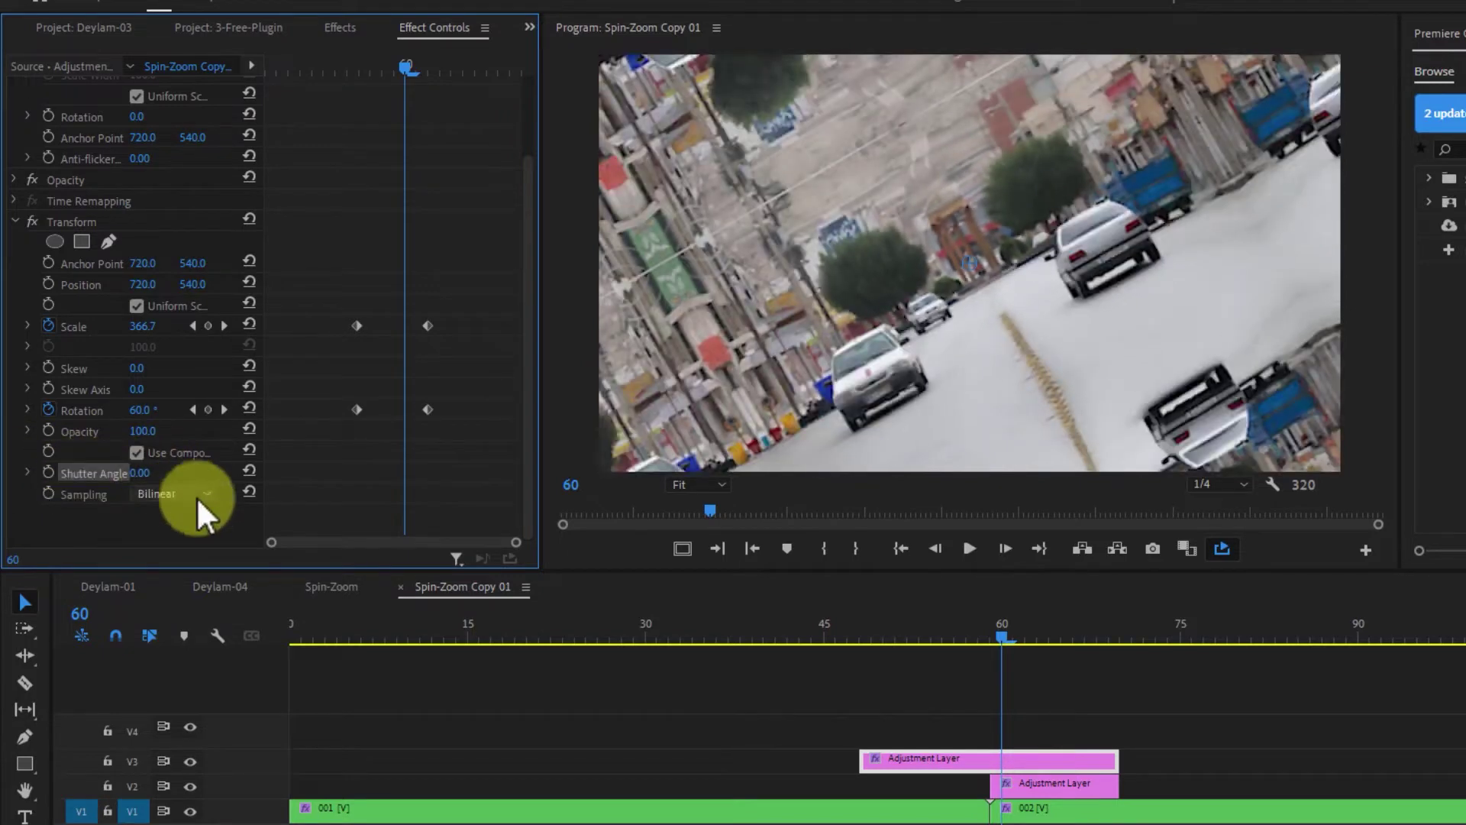
left_click_drag(135, 472, 148, 499)
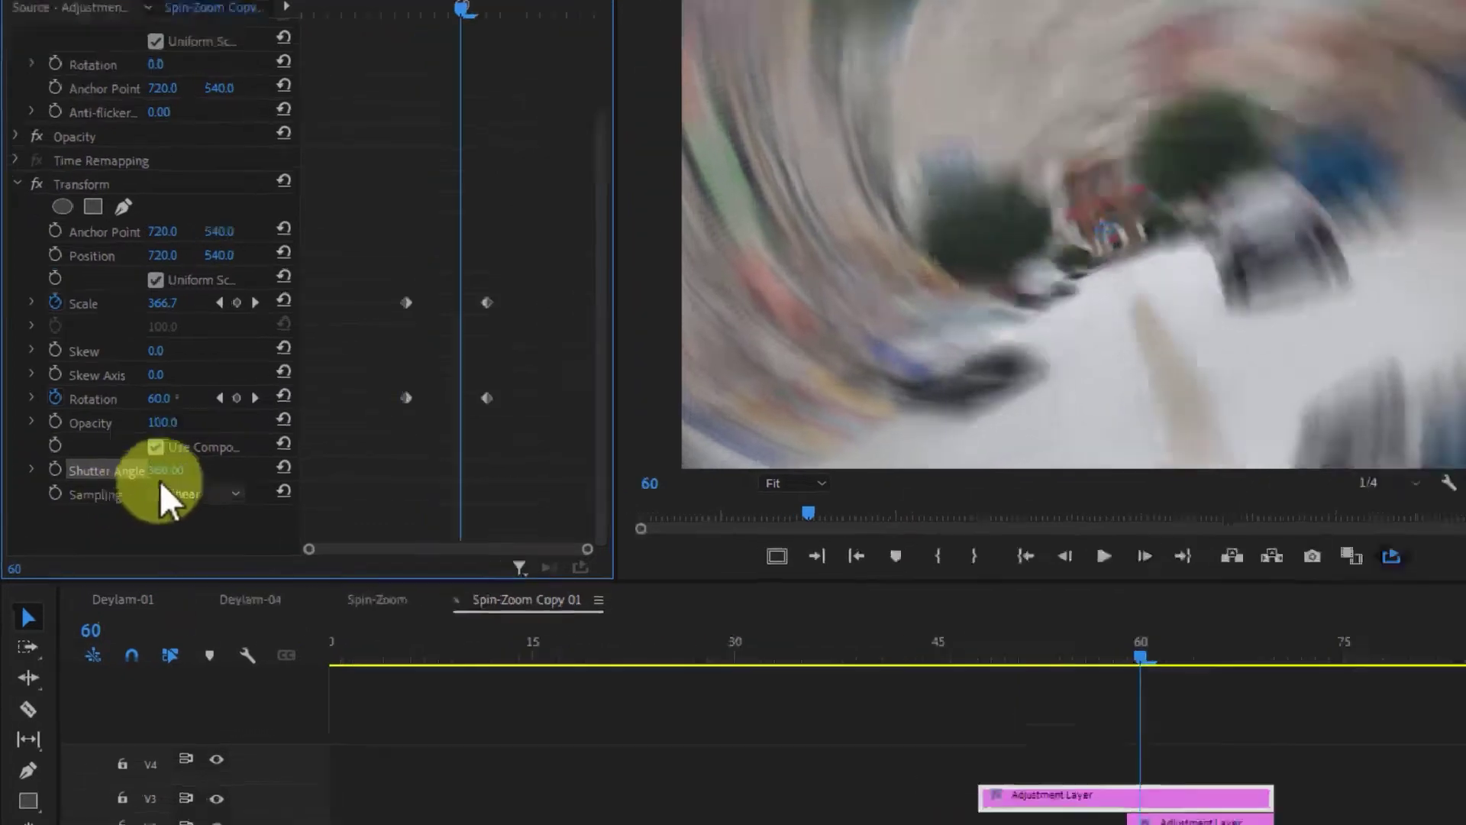
left_click(169, 470)
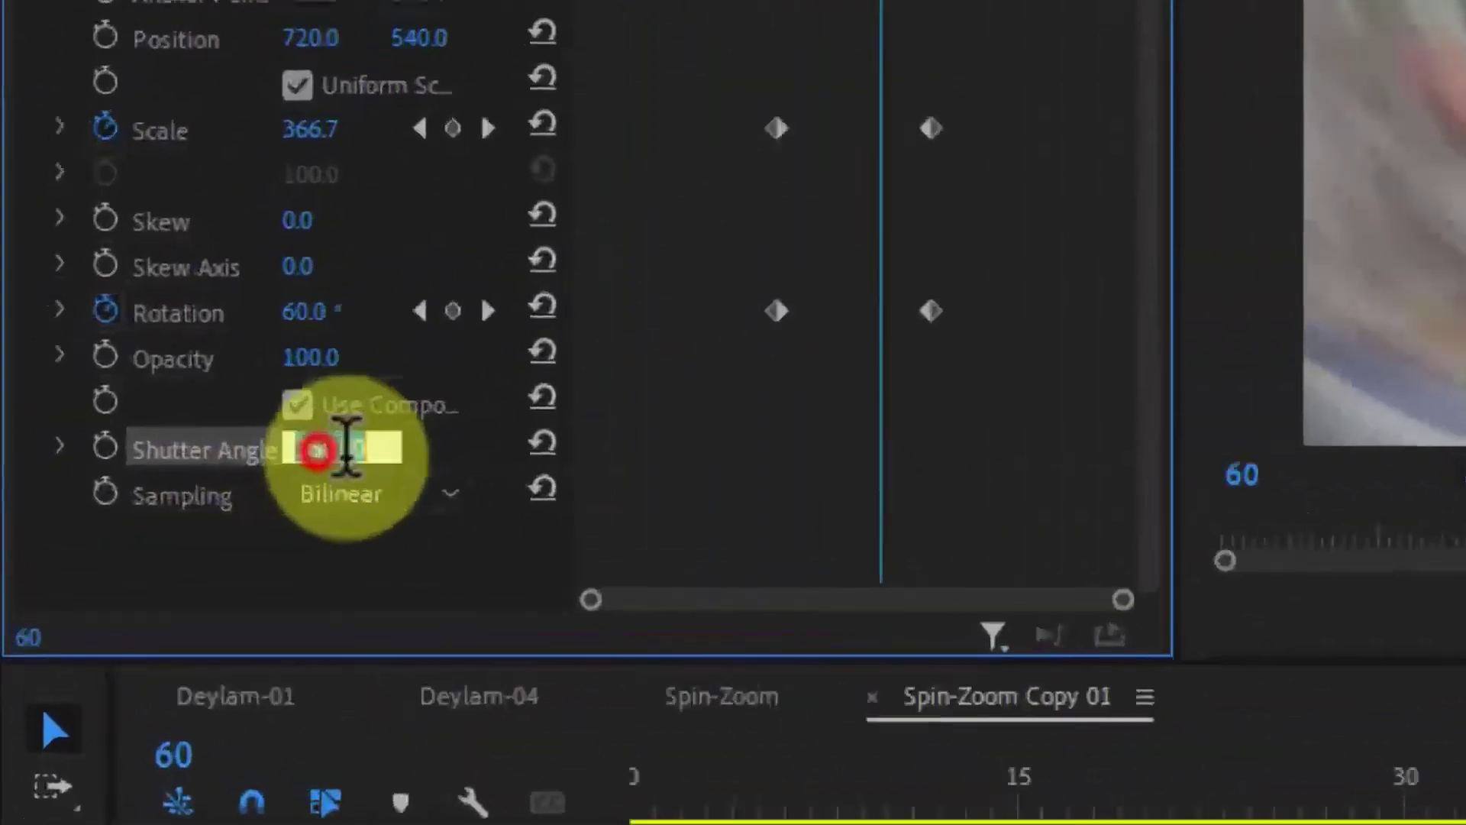
type("0")
key("Return")
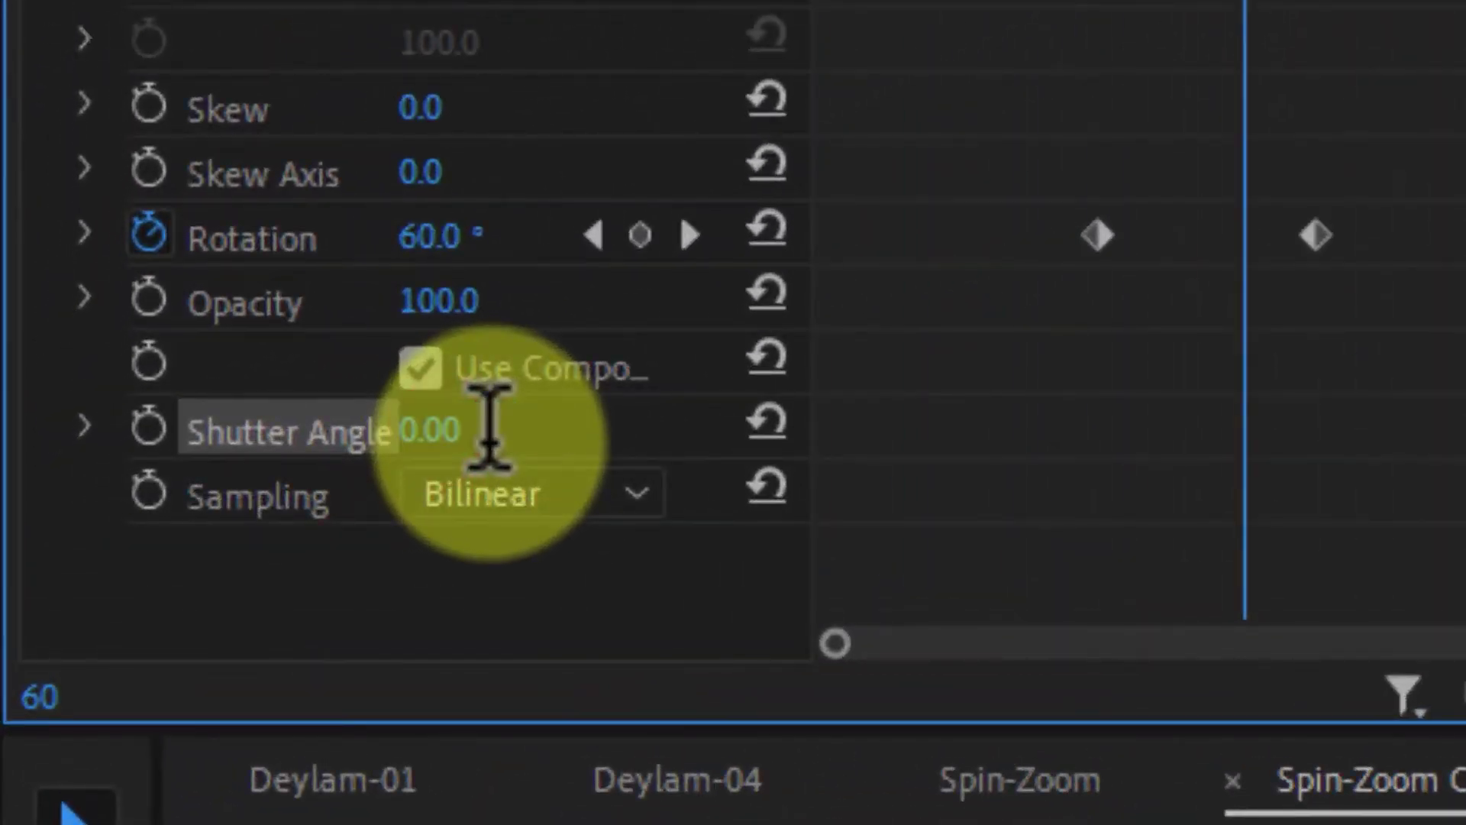
left_click(488, 430)
type("360")
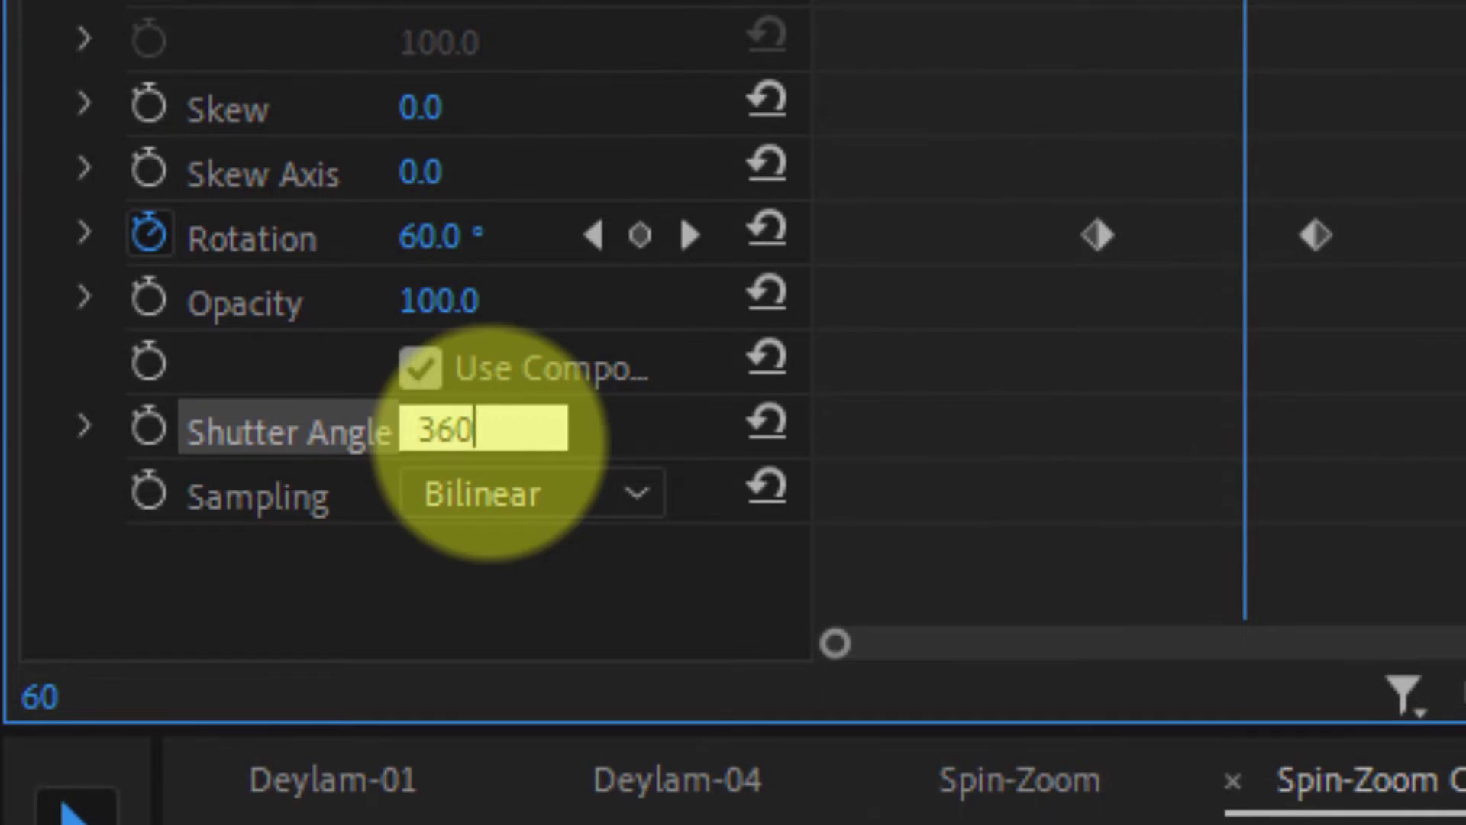
key("Return")
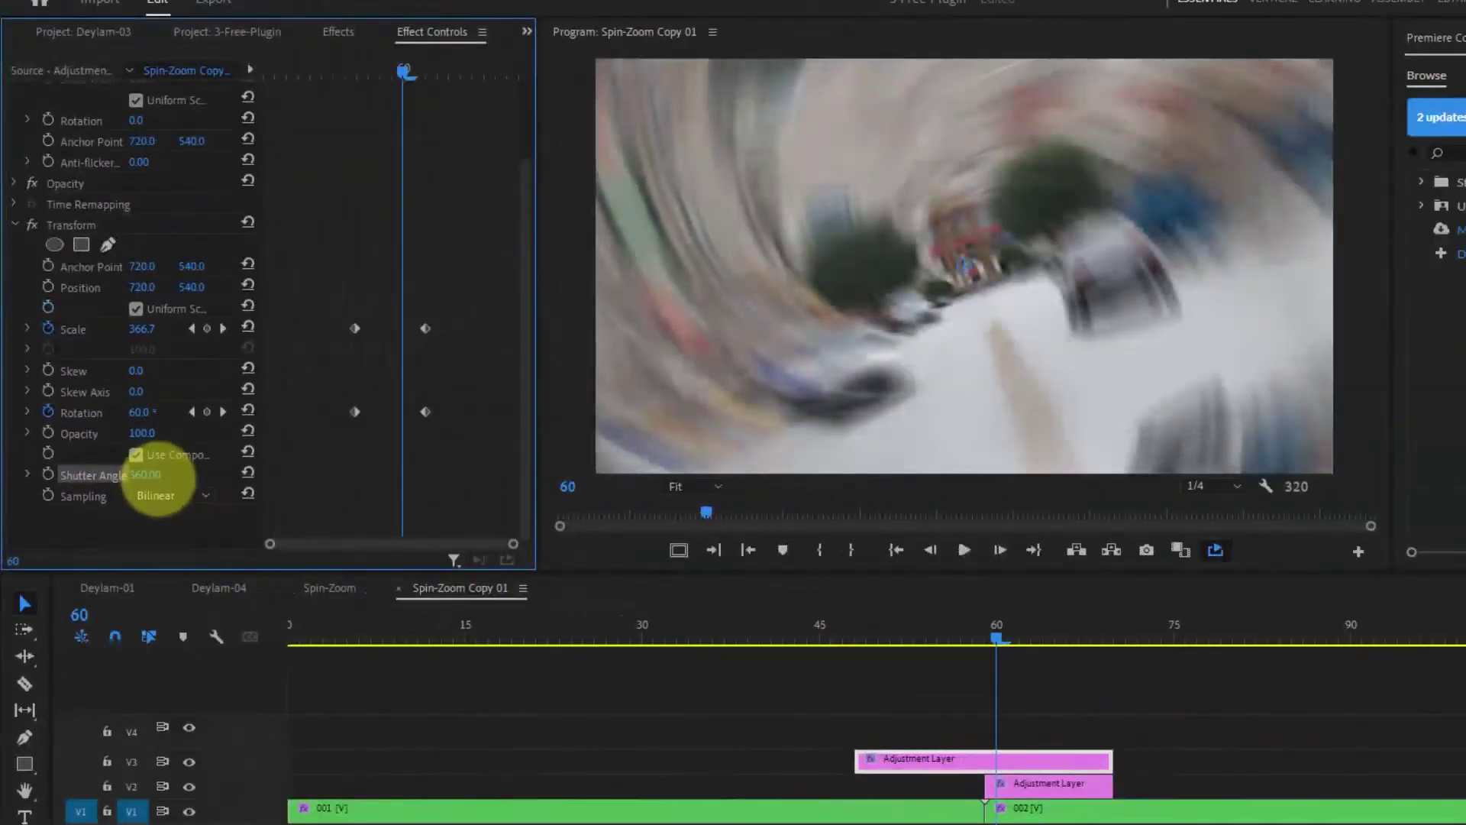
Apply Ease Out to the first scale and rotation keyframes and Ease In to the last ones.
left_click_drag(329, 297, 374, 416)
right_click(356, 329)
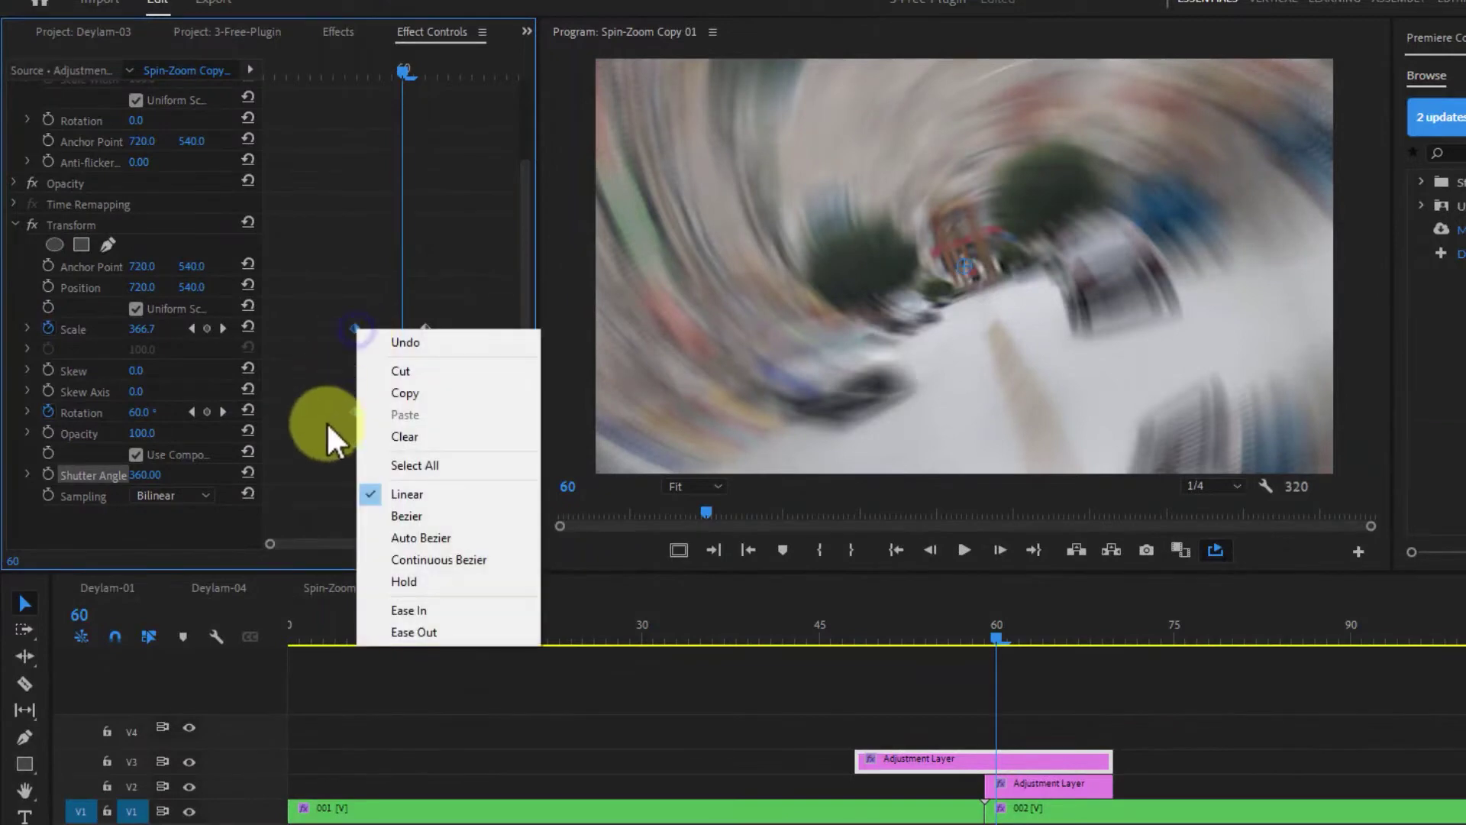
left_click(455, 630)
left_click_drag(447, 294, 399, 450)
right_click(422, 331)
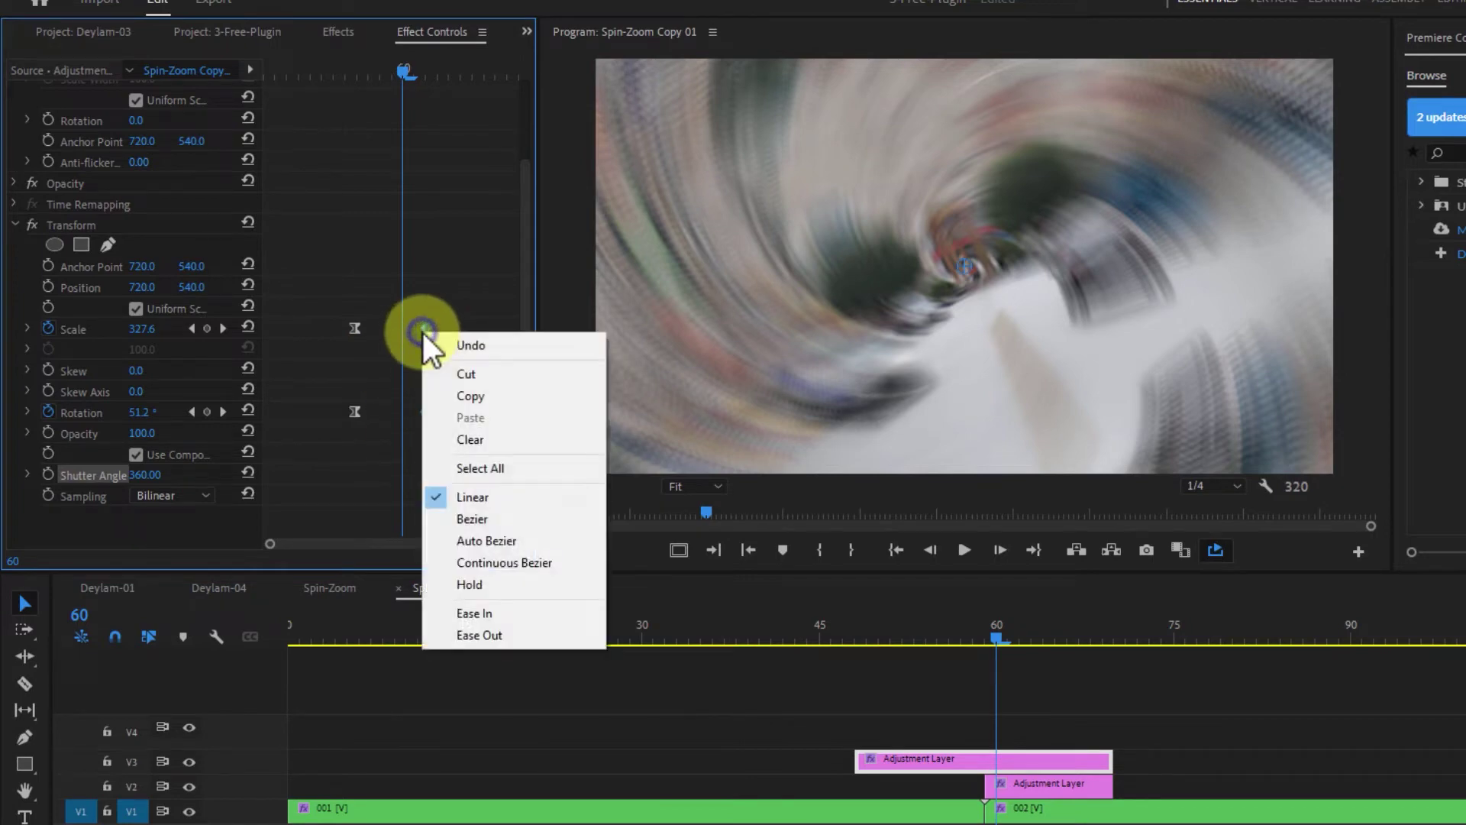
left_click(535, 613)
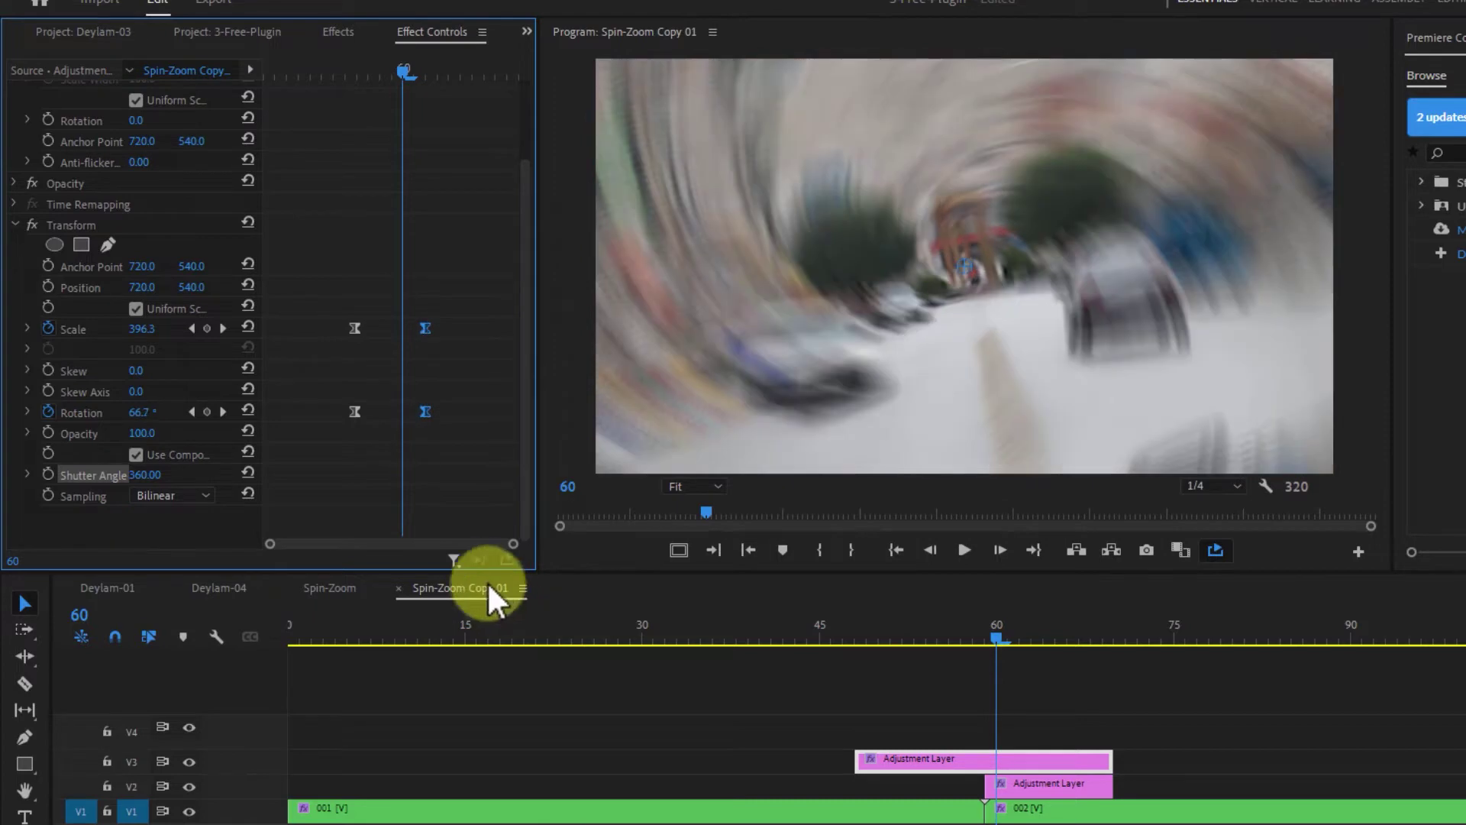
left_click(388, 358)
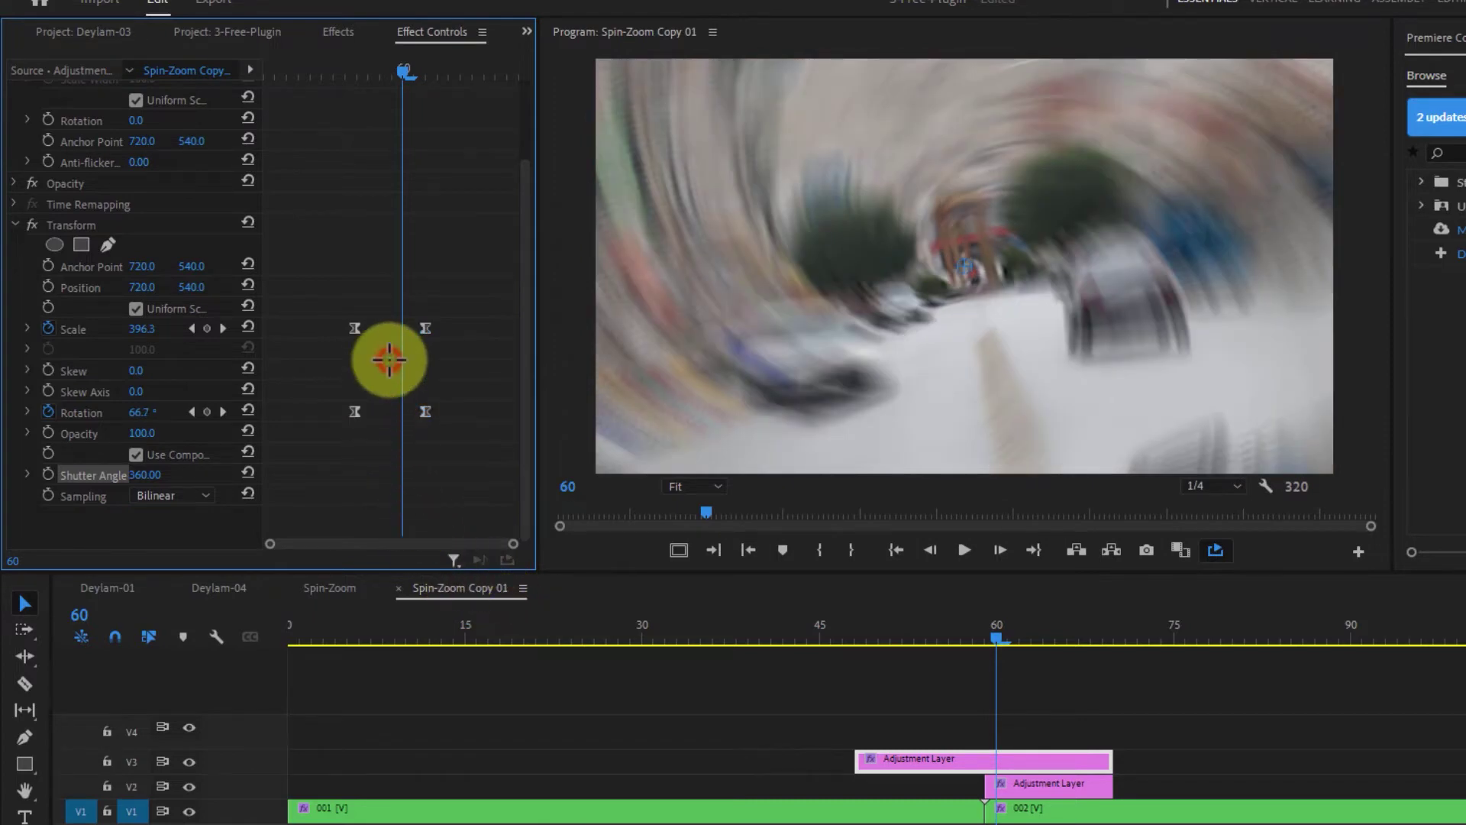
Spread the scale and rotation keyframes around the cut, moving the last pair to frame 68 and the first pair to frame 50.
left_click(987, 626)
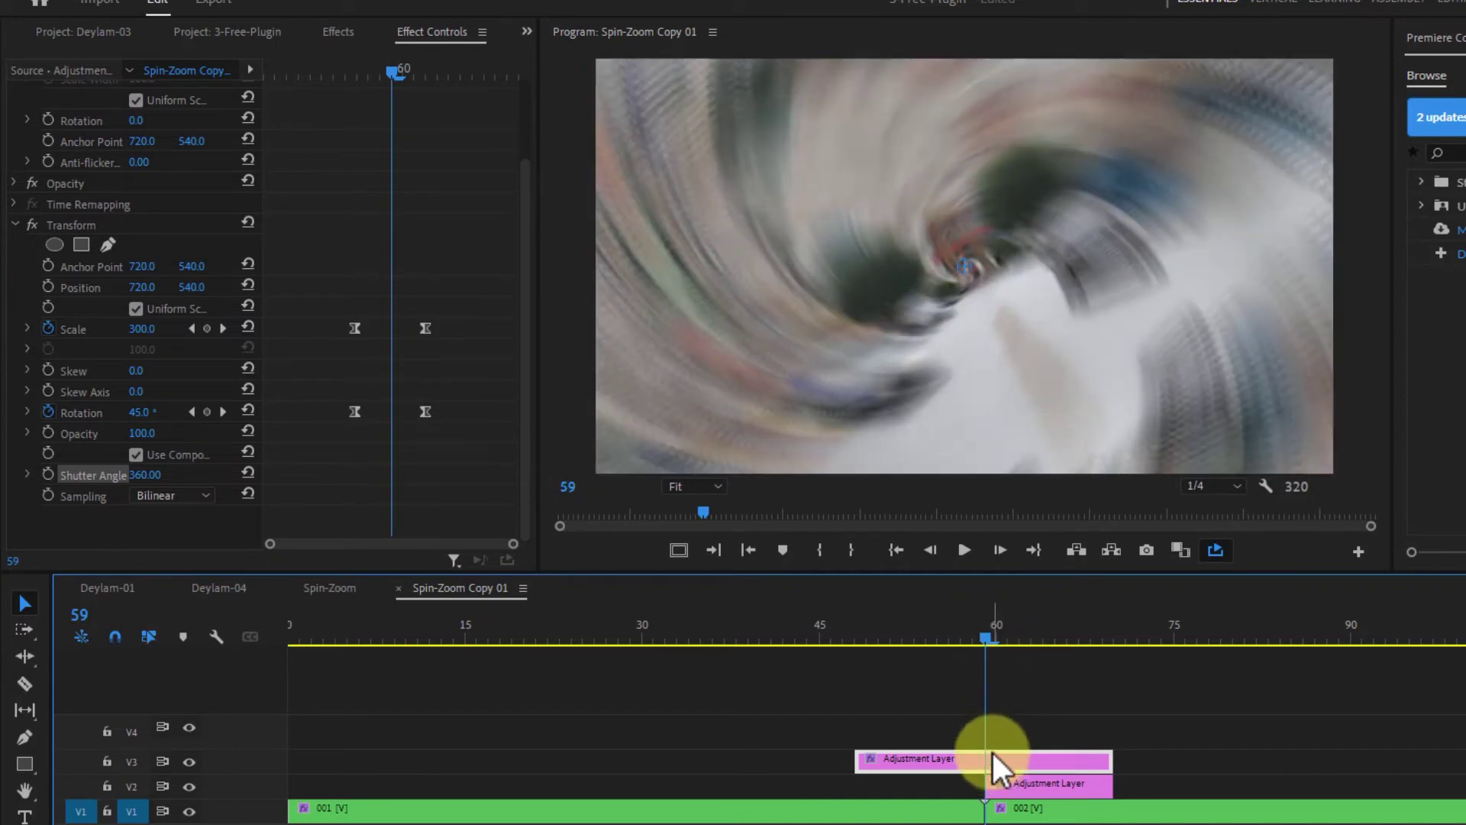
left_click_drag(447, 305, 419, 426)
left_click_drag(425, 327, 502, 351)
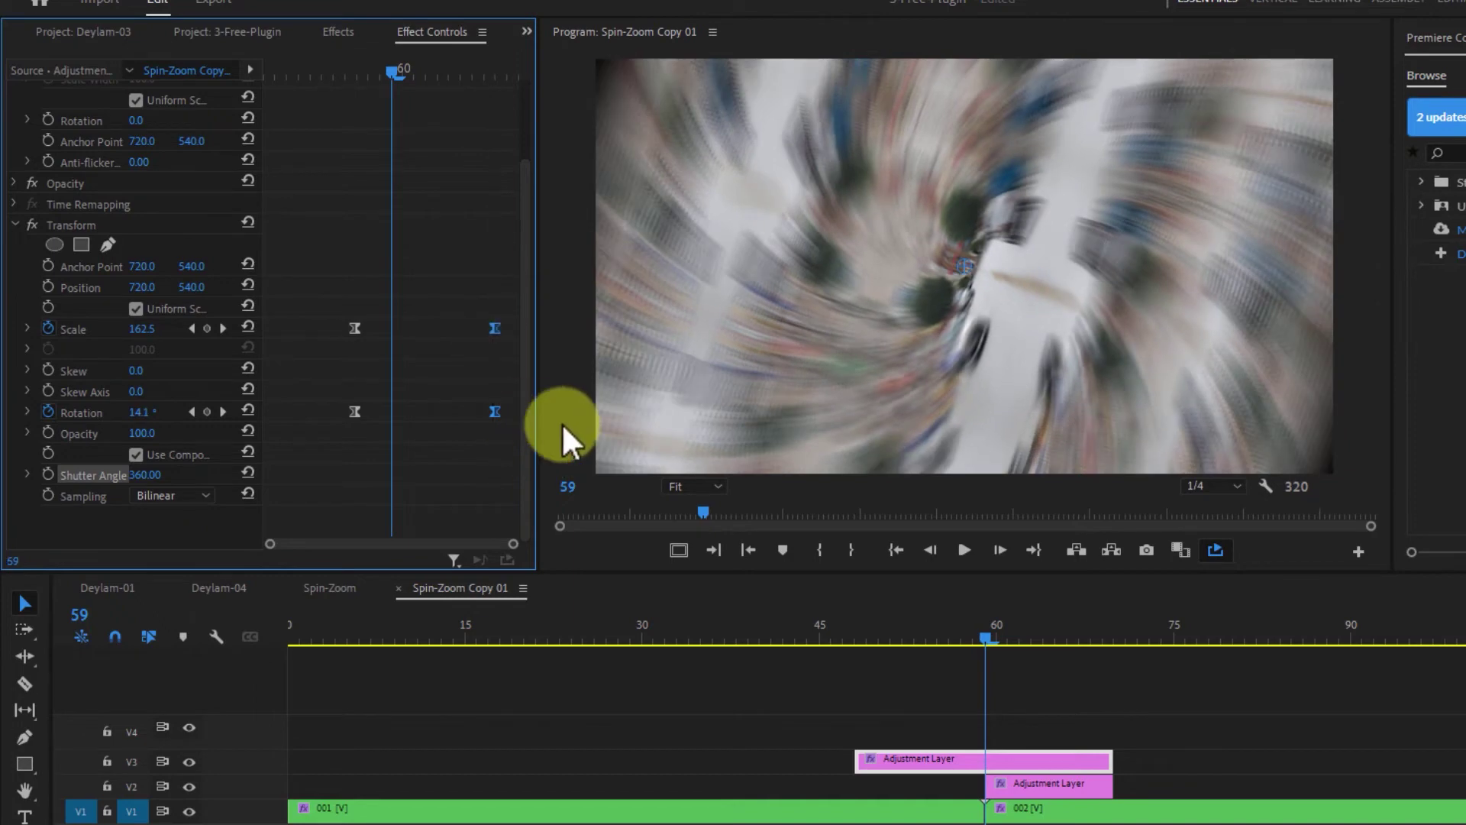
left_click_drag(538, 406, 672, 407)
left_click_drag(374, 286, 429, 451)
left_click_drag(406, 327, 298, 322)
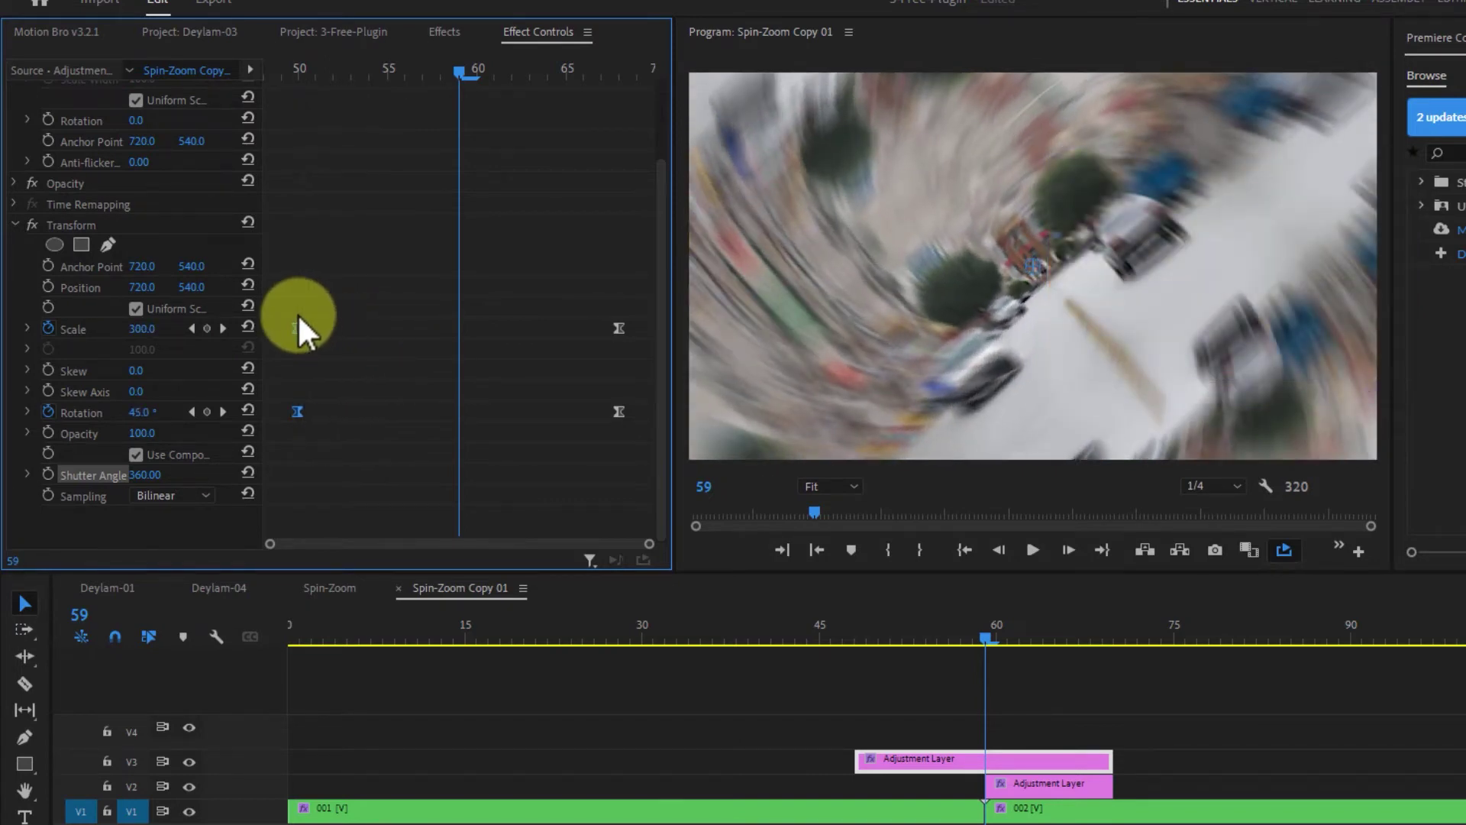
Shift both rotation keyframes inward by one frame, to frames 51 and 67.
left_click(374, 393)
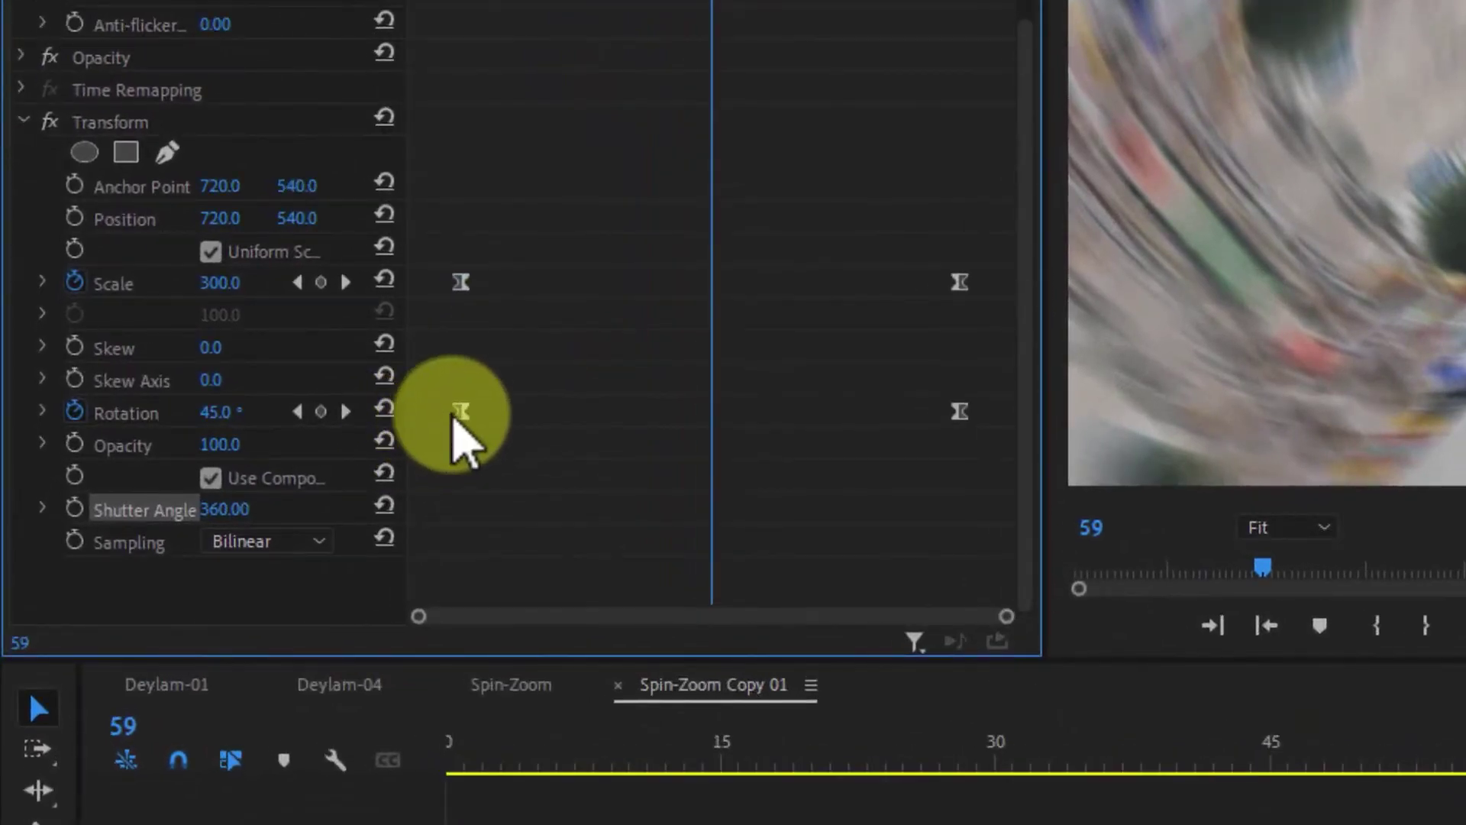
left_click_drag(455, 422, 489, 417)
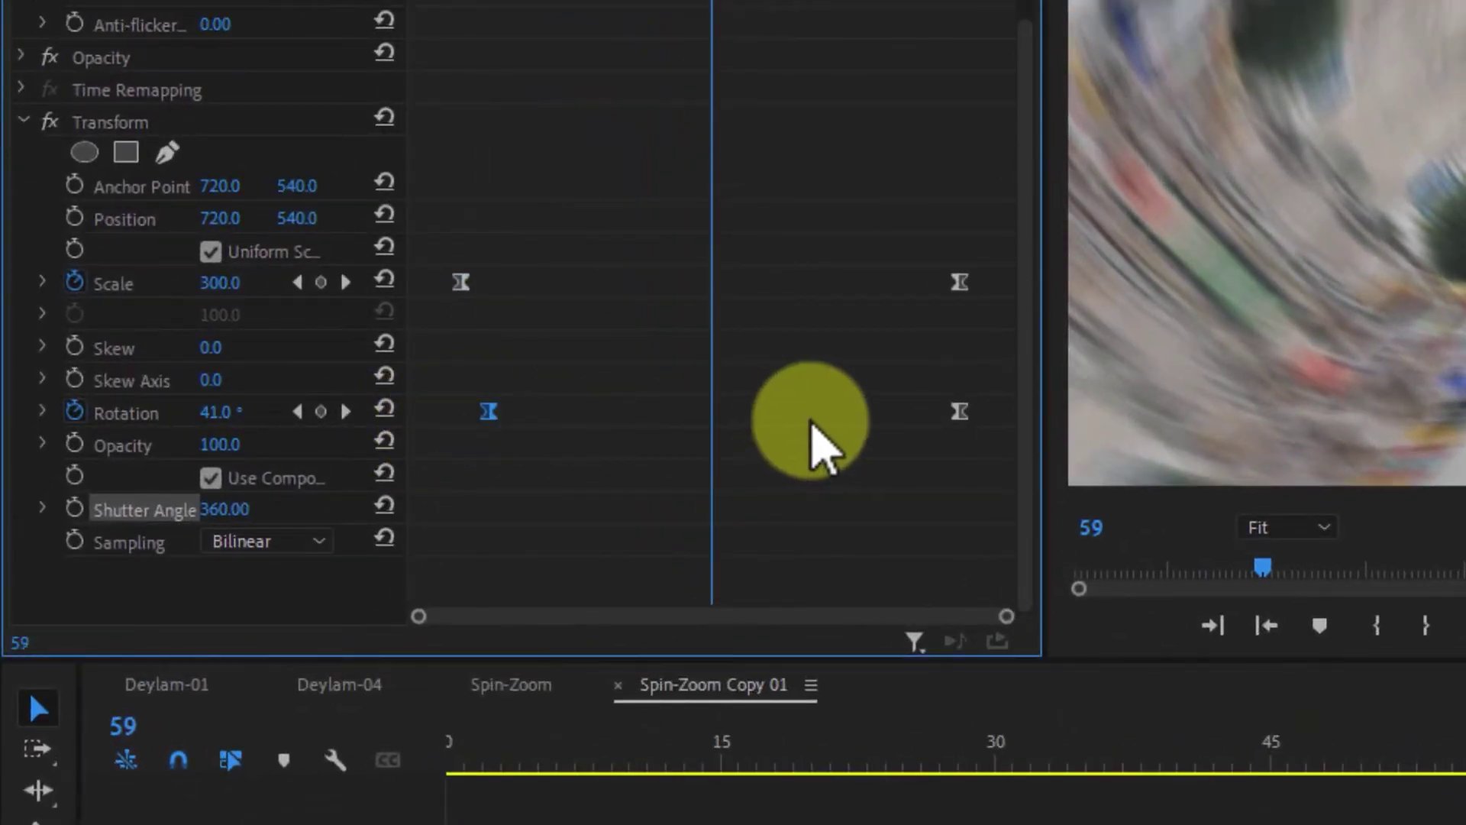
left_click_drag(956, 411, 936, 411)
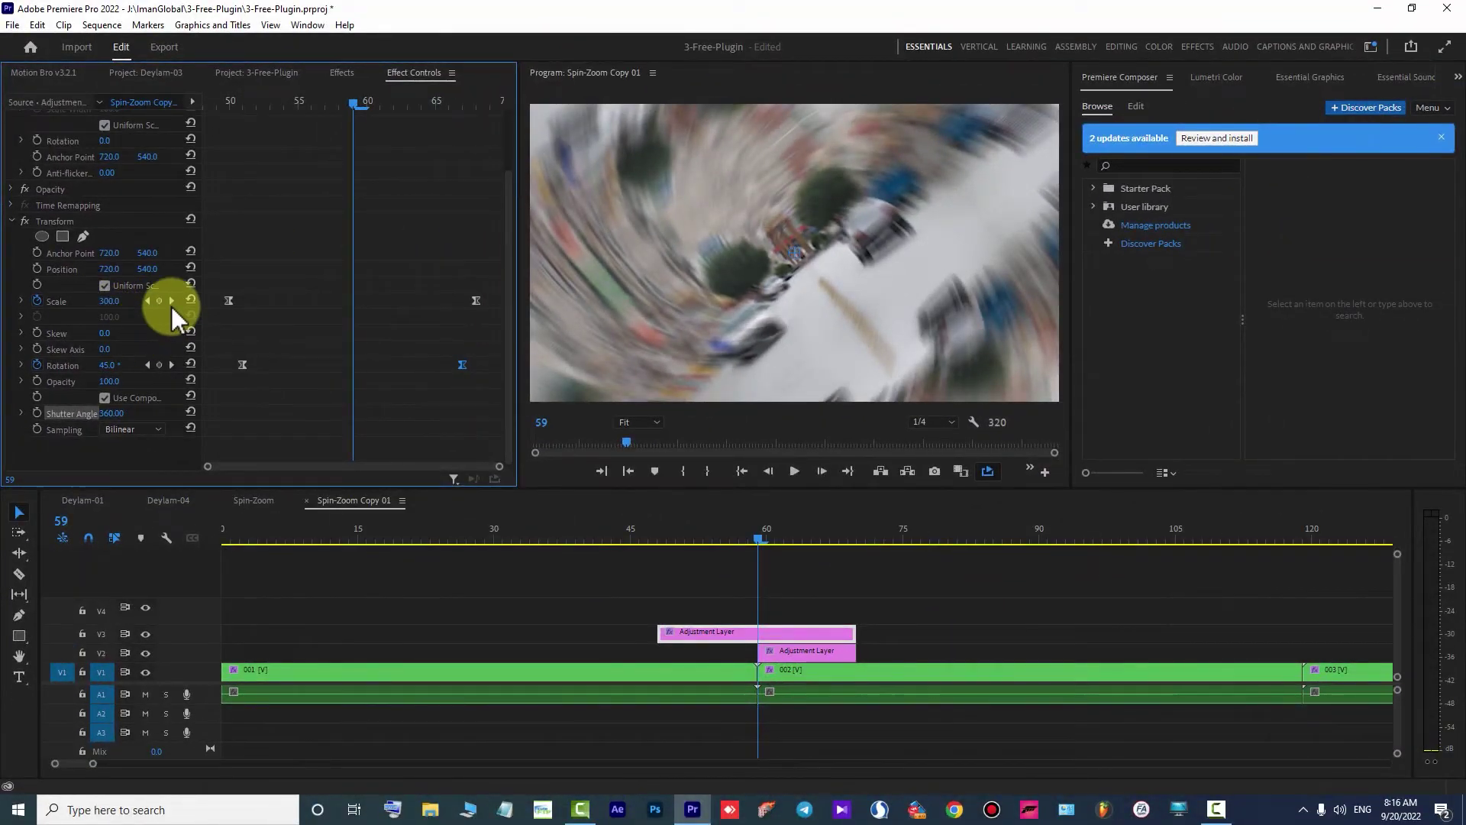
Trim the ends of both adjustment layers back to the last scale keyframe on frame 68.
left_click(171, 301)
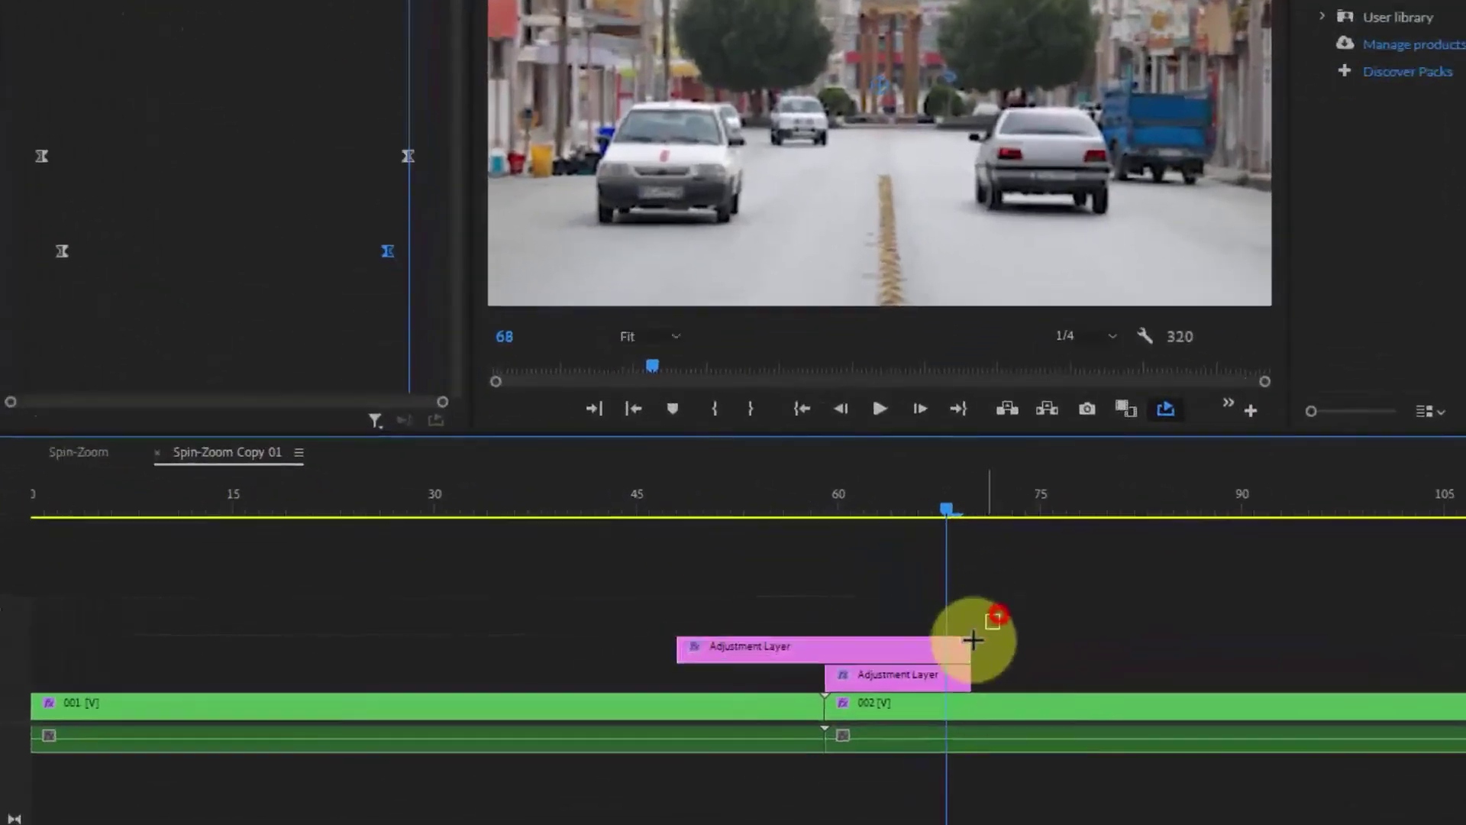
left_click(968, 645)
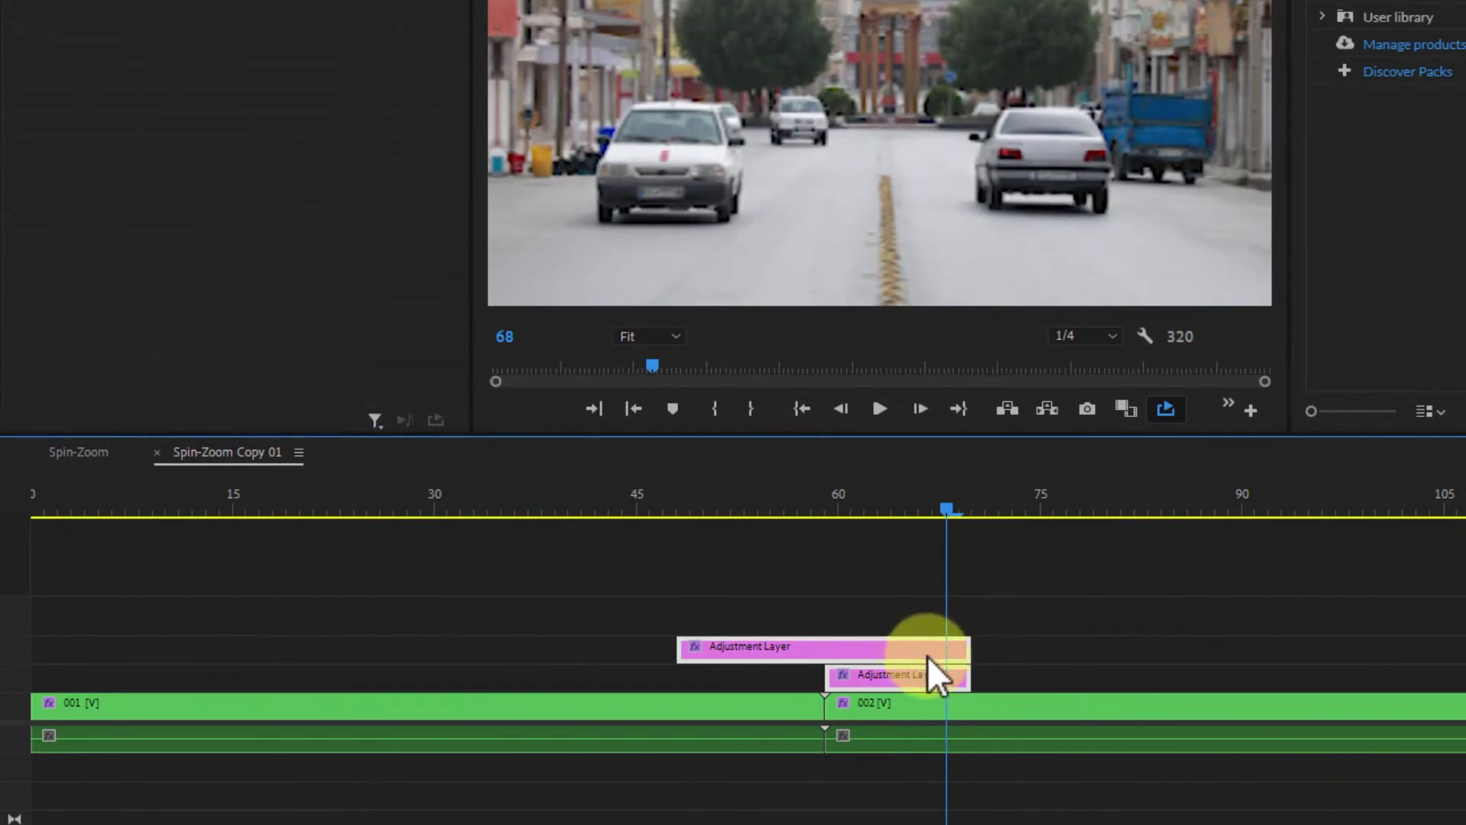
left_click(951, 649)
left_click_drag(1015, 600, 950, 649)
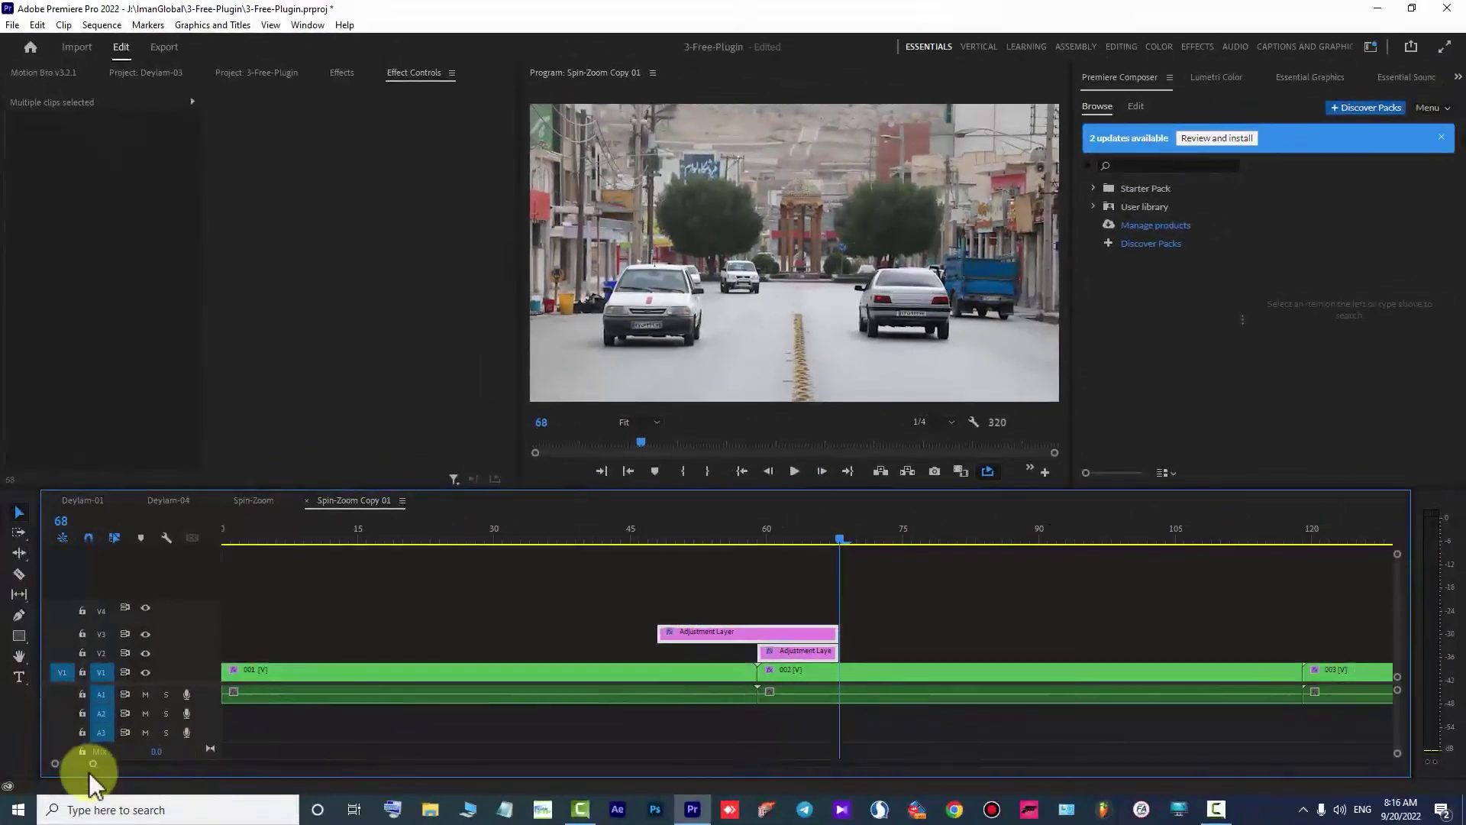
Play back the transition between clips 001 and 002, starting from frame 44.
left_click_drag(93, 763, 155, 764)
left_click(337, 530)
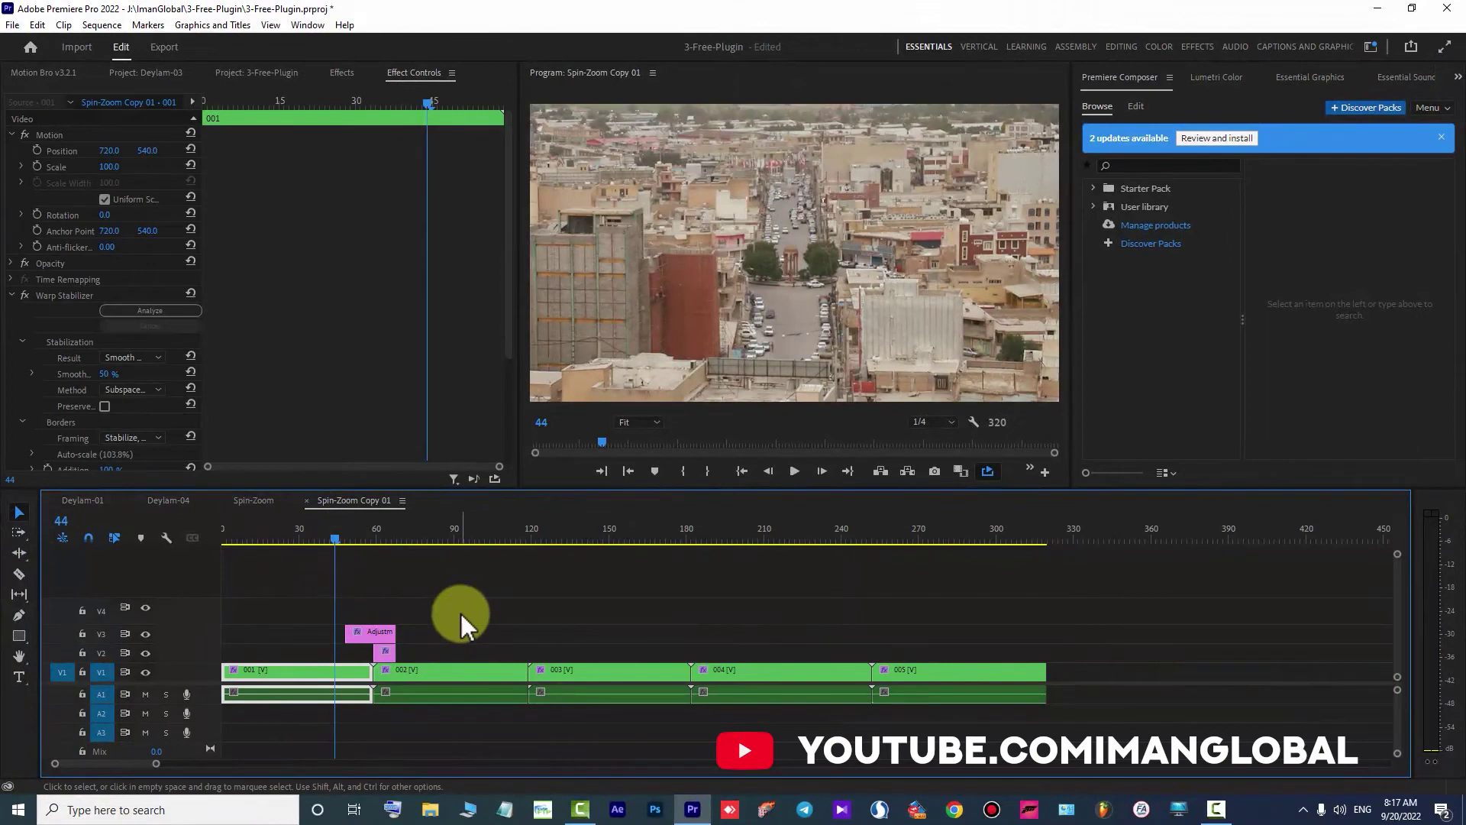
key("space")
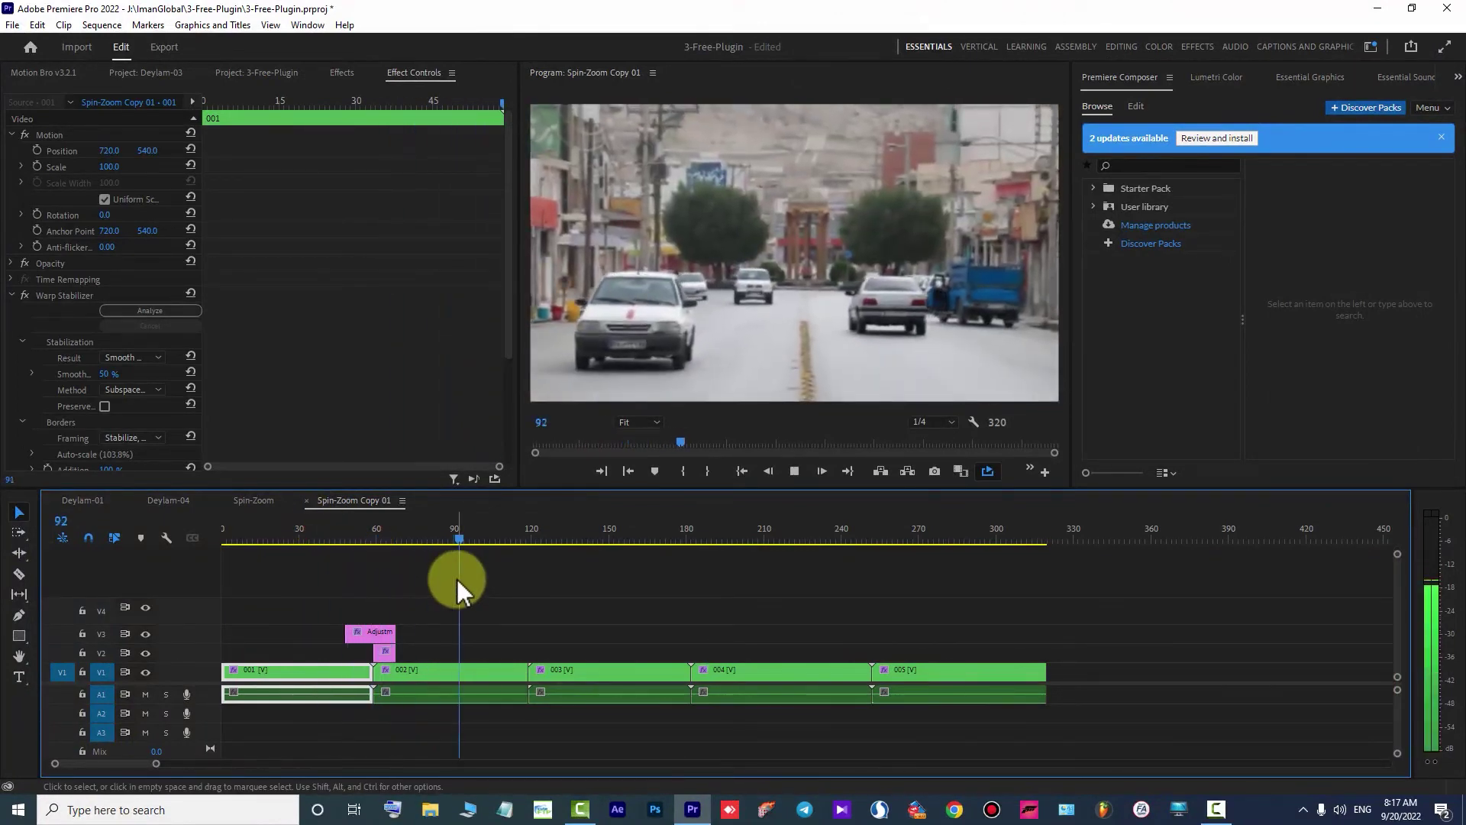
key("space")
Duplicate the two adjustment layers onto the cuts between clips 002 and 003, 003 and 004, and 004 and 005.
left_click_drag(446, 599, 388, 658)
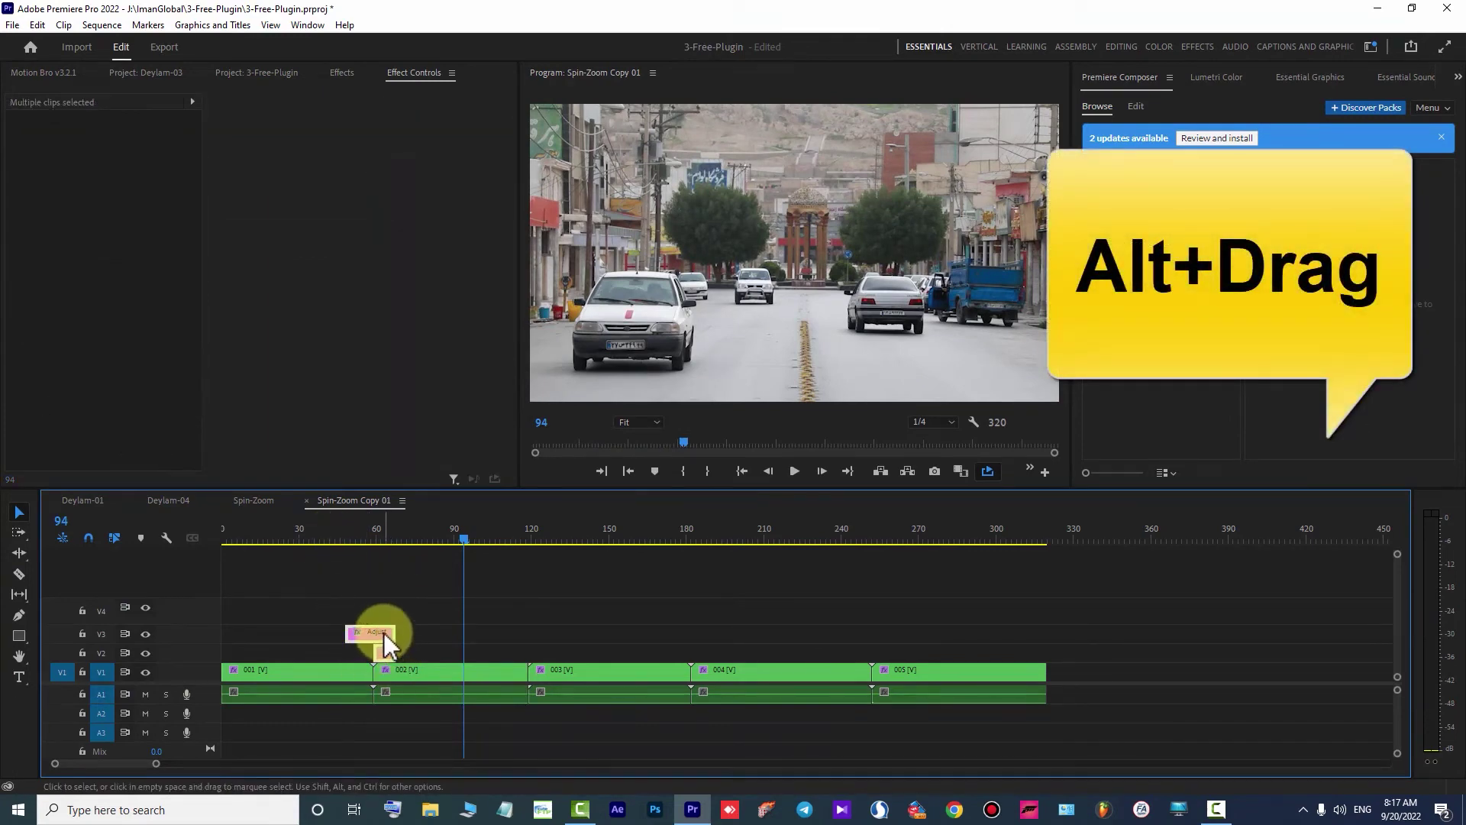
left_click_drag(388, 646, 534, 644)
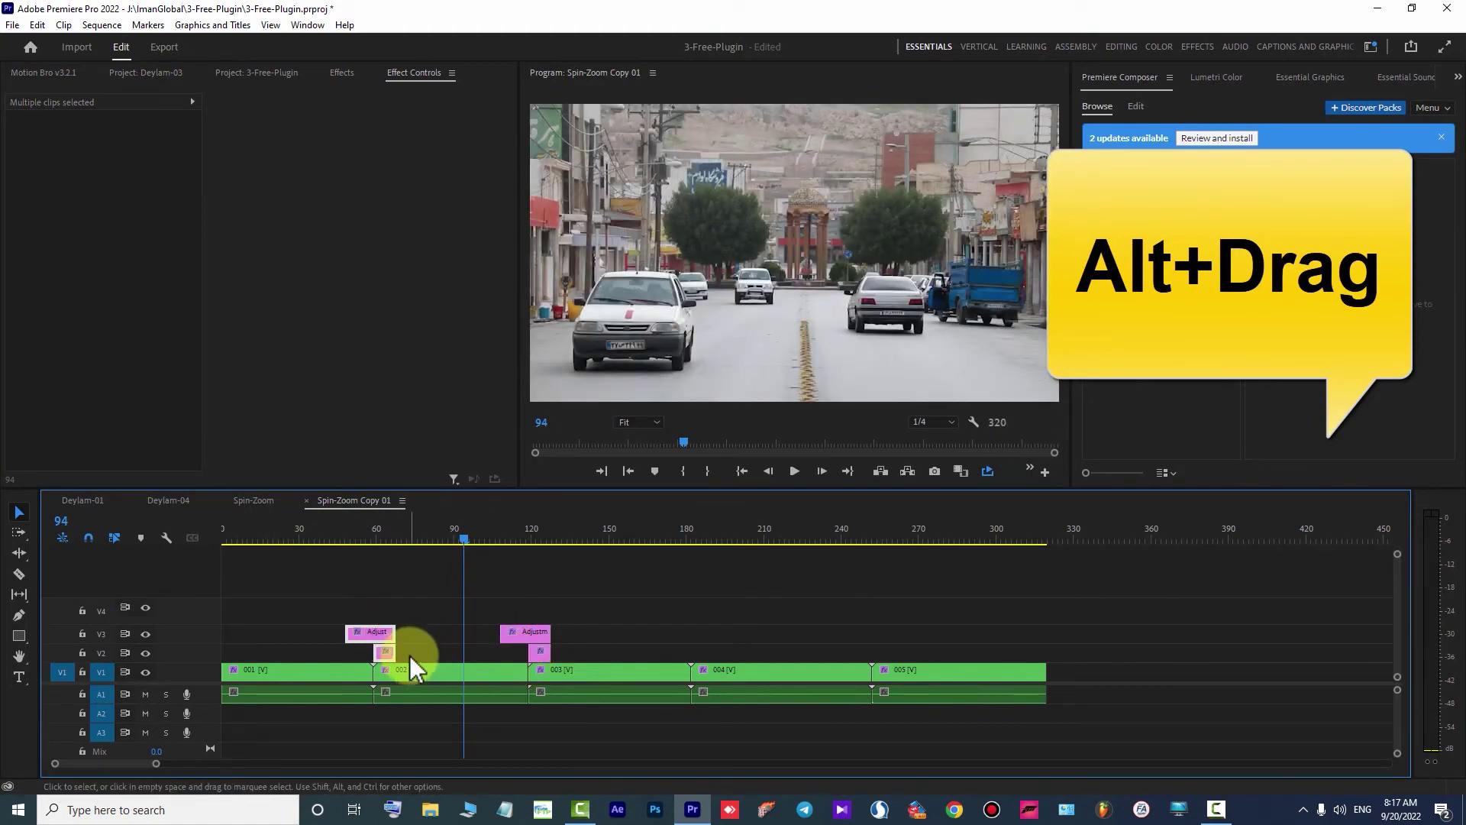
left_click_drag(382, 643, 698, 645)
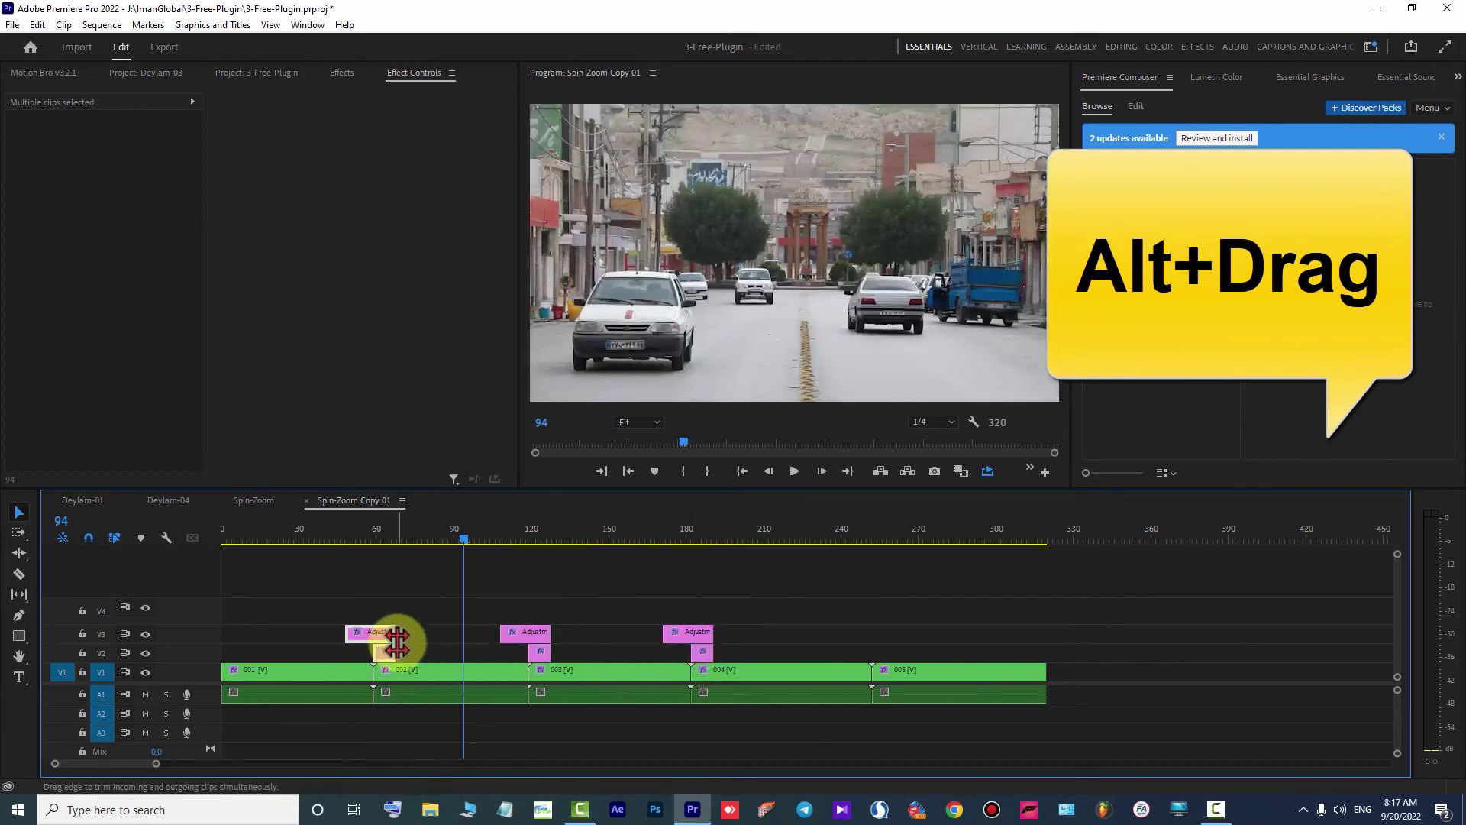
left_click_drag(386, 645, 883, 639)
Play back the sequence from within clip 001 to review the transitions at all four cuts.
left_click(304, 524)
key("space")
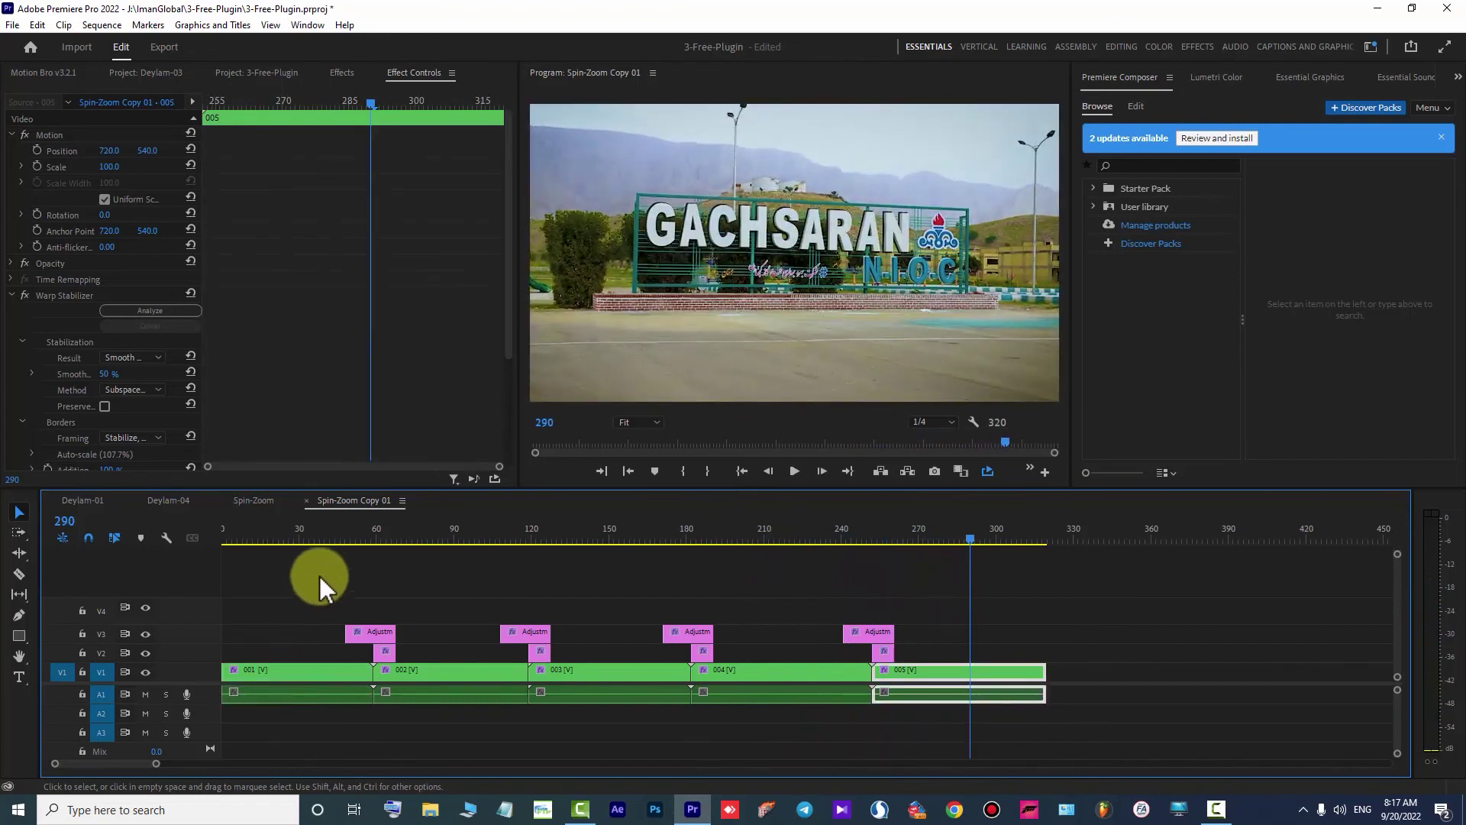
left_click(320, 526)
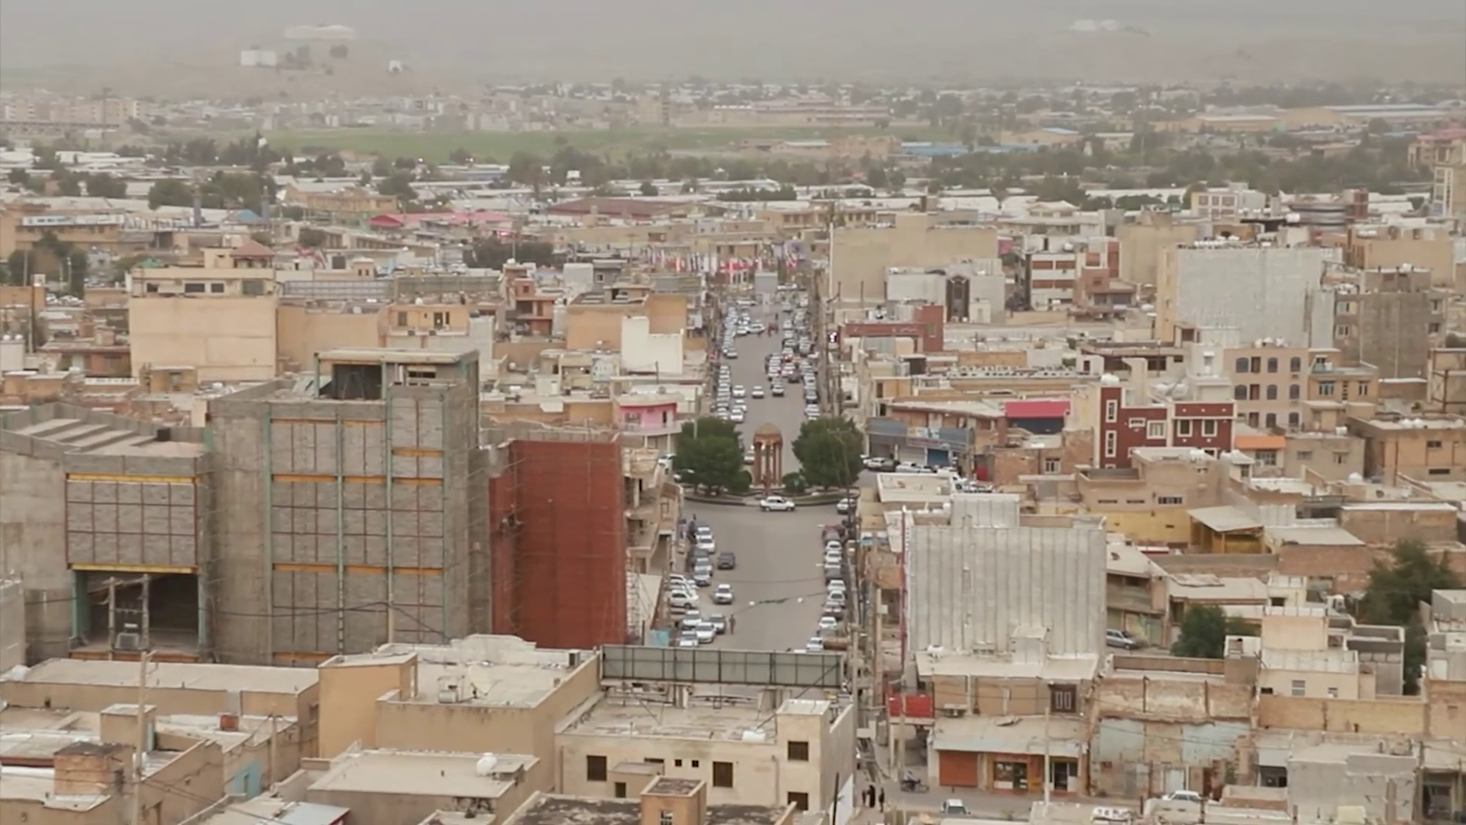